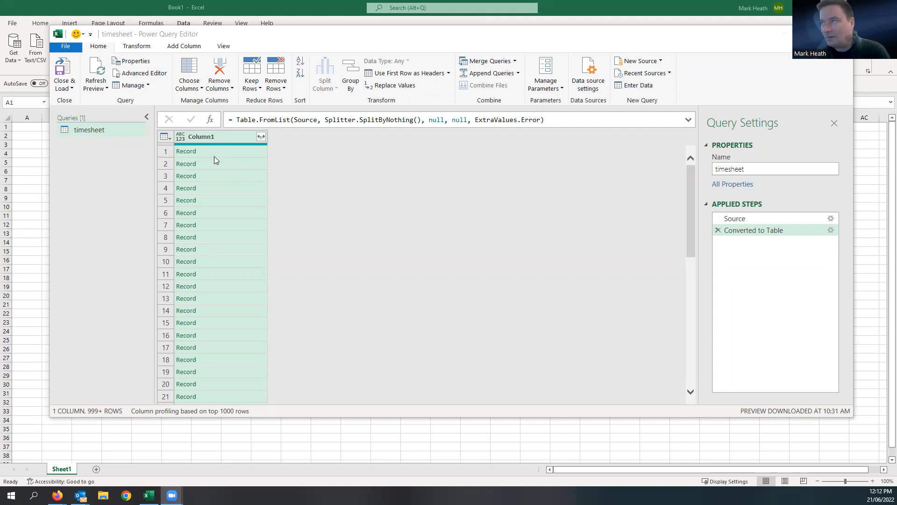
Expand the Column1 records into all their fields, loading the full field list and without the original column name as prefix
click(259, 137)
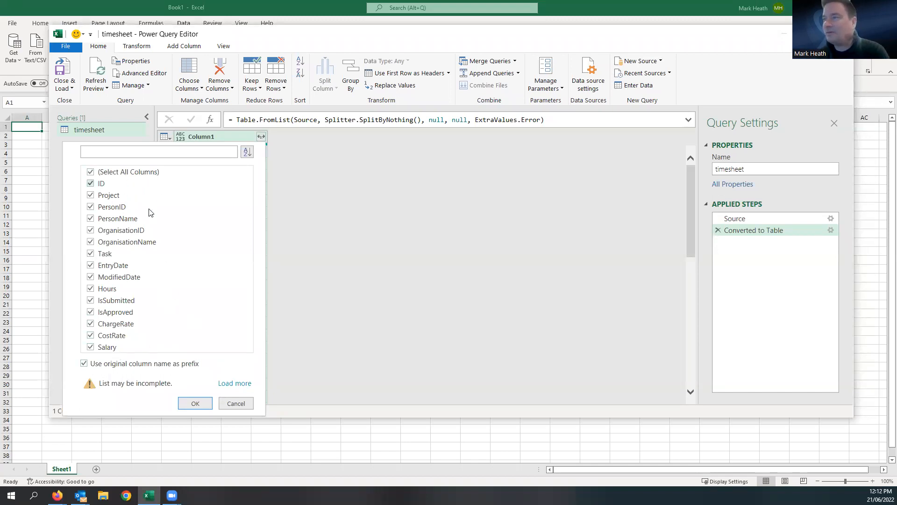
click(235, 384)
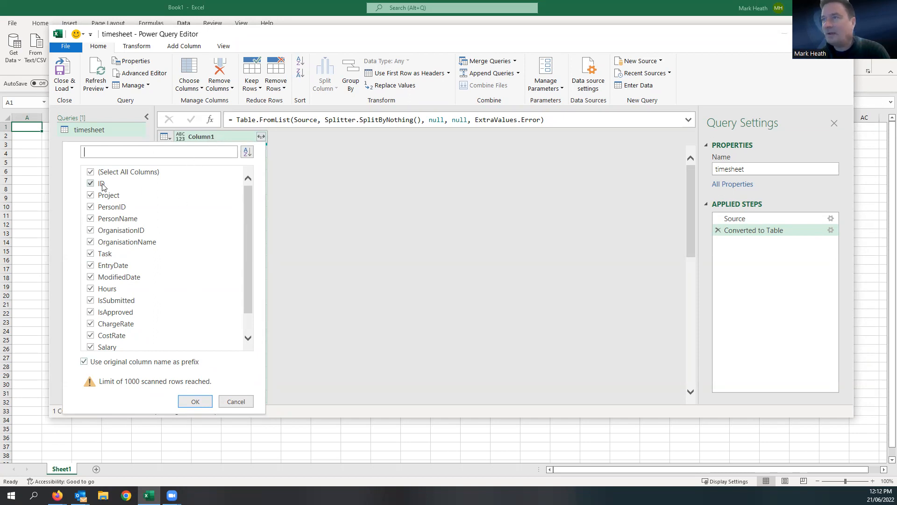
click(84, 362)
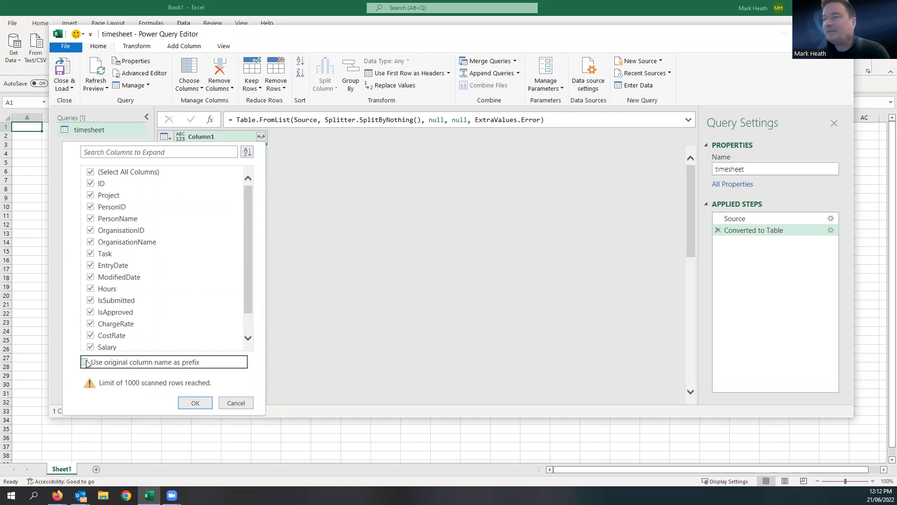
click(193, 402)
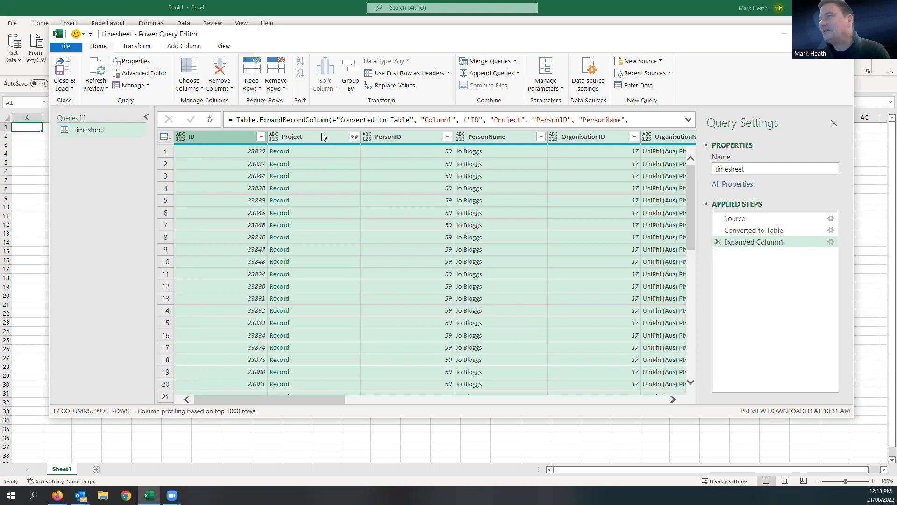
Expand the Project records into only ID, ProjID and Name, using the original column name as prefix
click(355, 137)
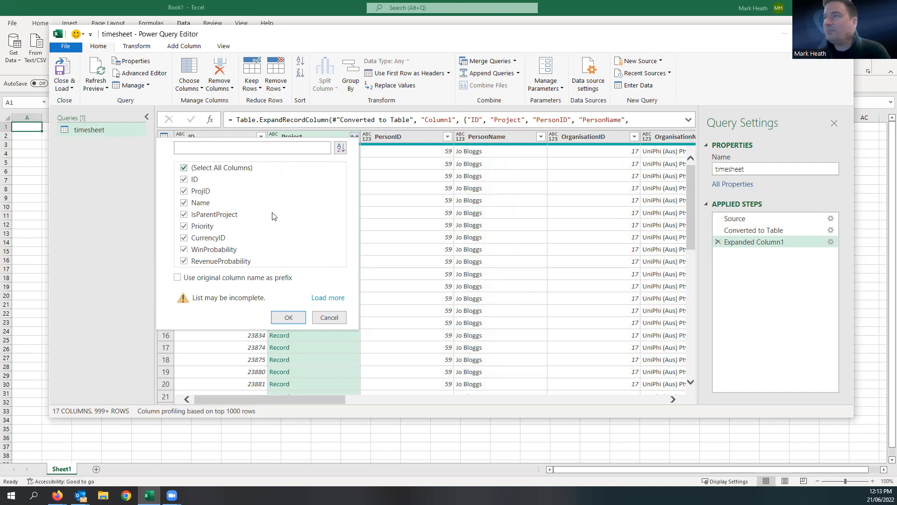
click(178, 279)
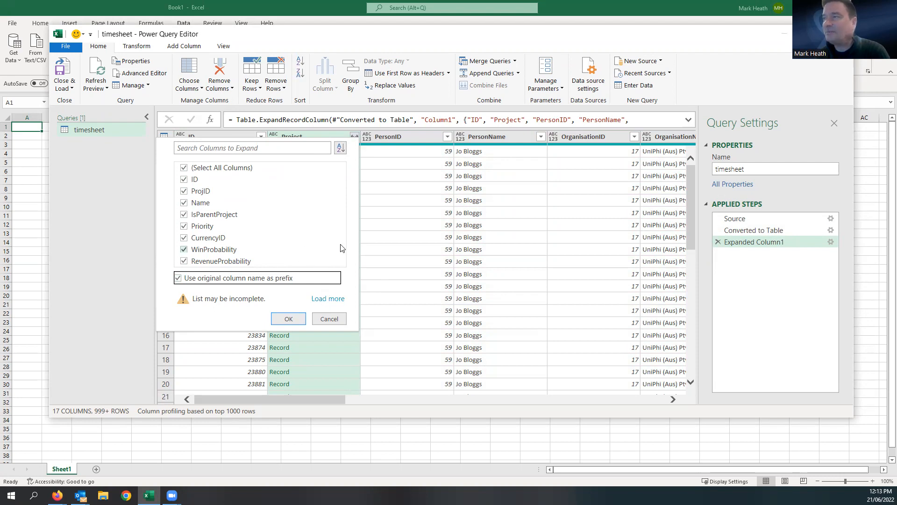
click(185, 168)
click(184, 181)
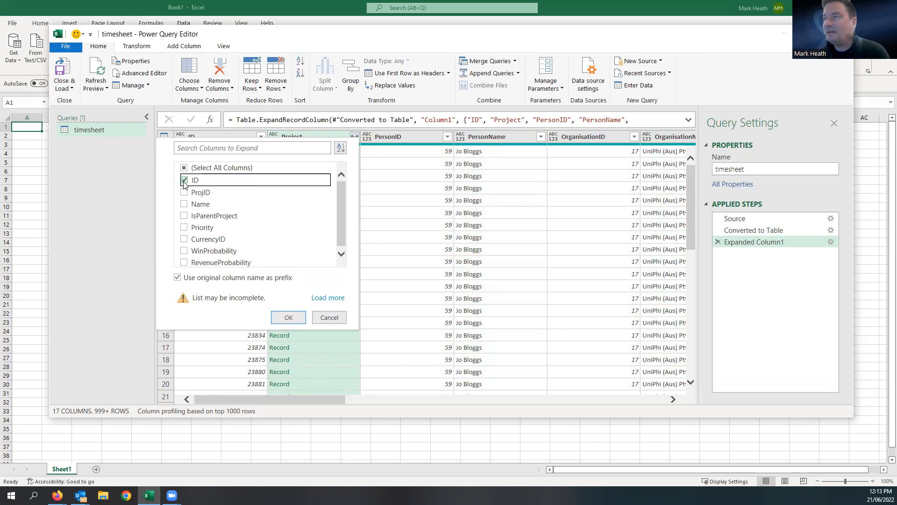
click(184, 193)
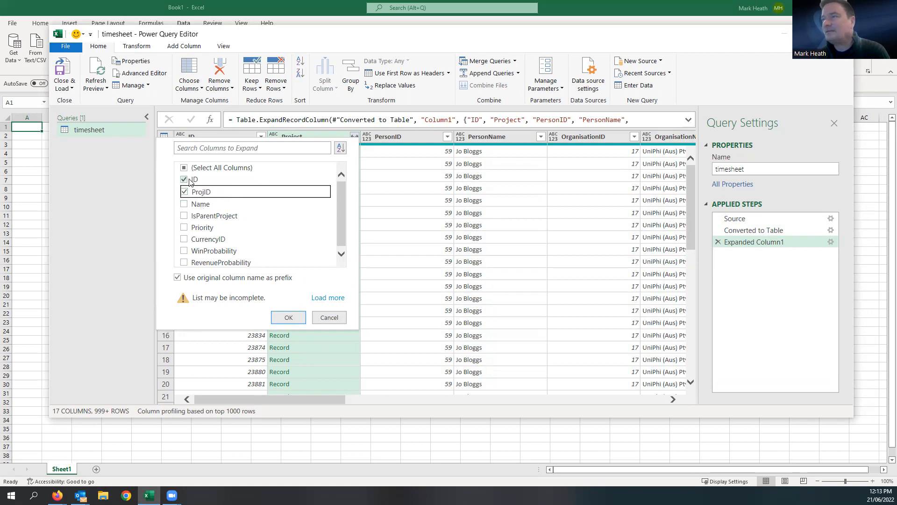
click(184, 204)
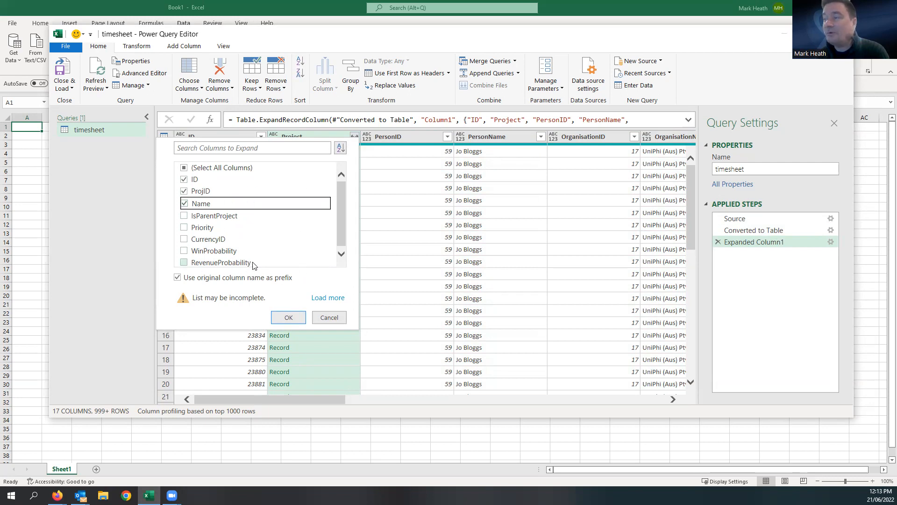
click(289, 317)
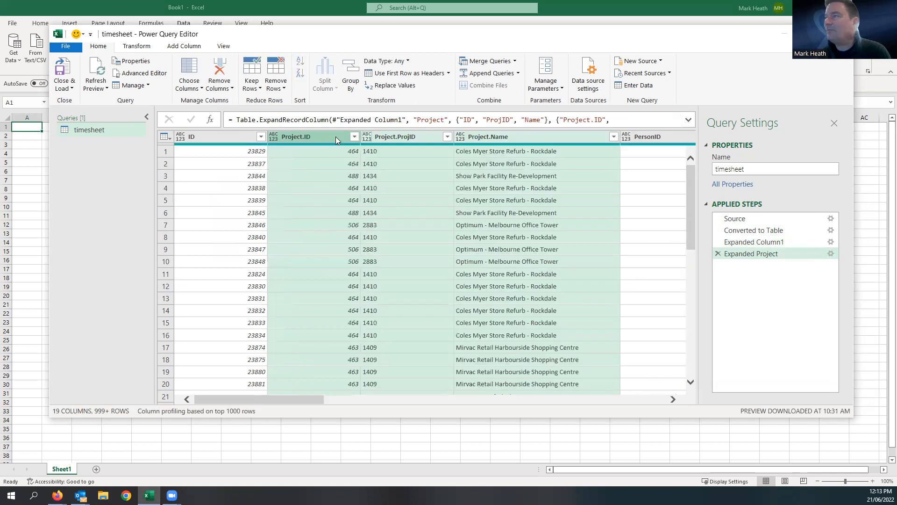
Look through the remaining timesheet columns for nested records that still need expanding
click(674, 399)
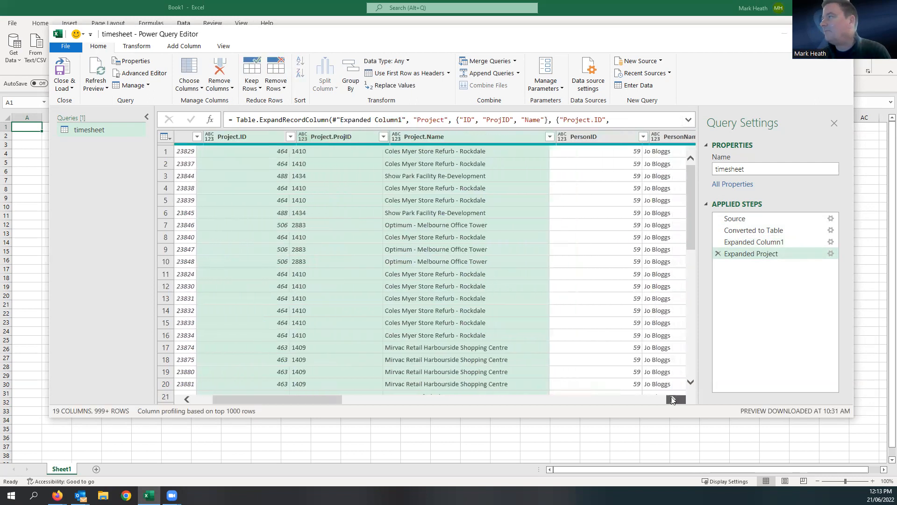
click(671, 397)
click(672, 397)
click(672, 397)
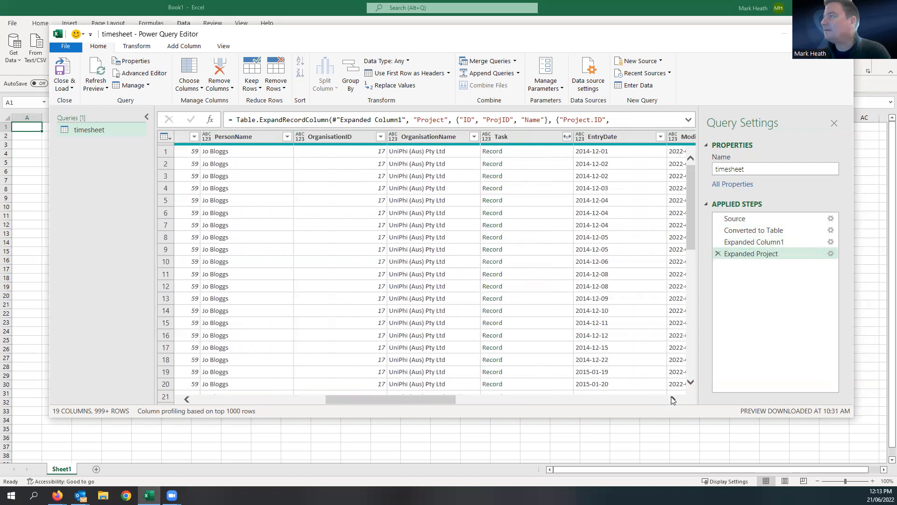
click(672, 397)
click(672, 398)
click(672, 398)
click(672, 398)
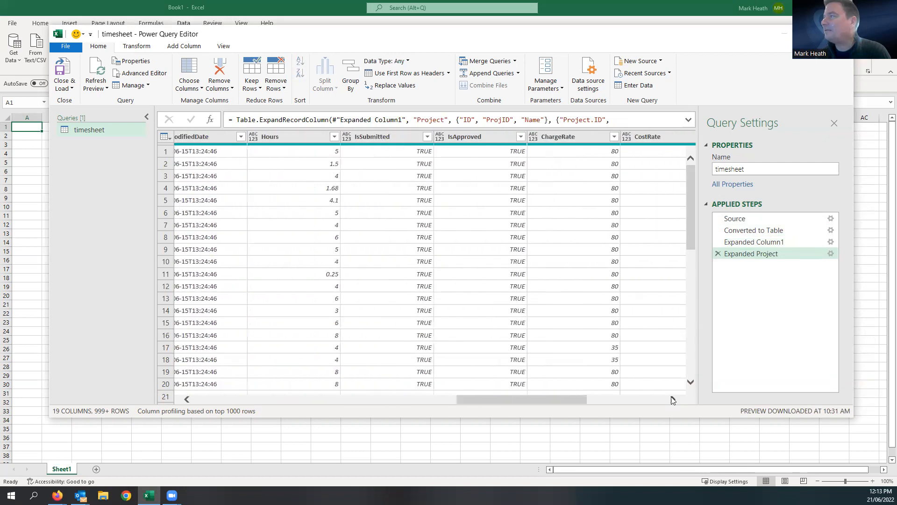
drag(478, 398, 392, 402)
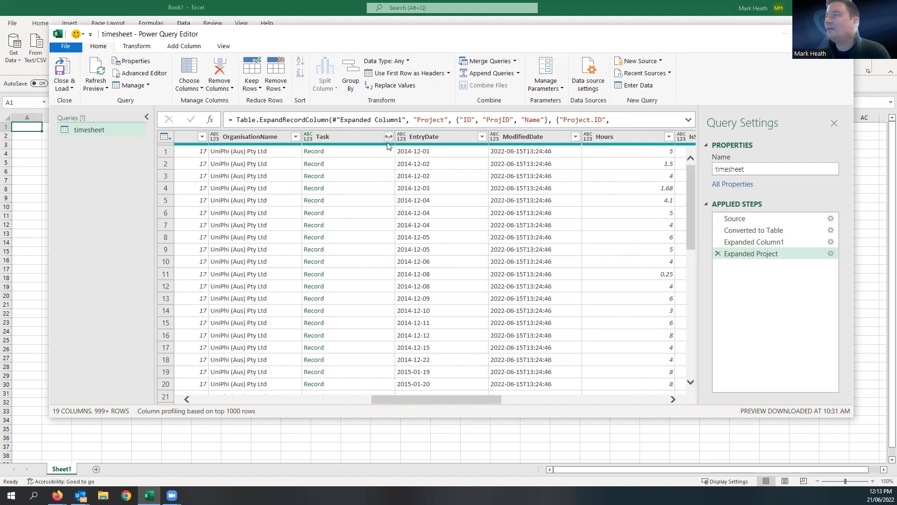
click(483, 137)
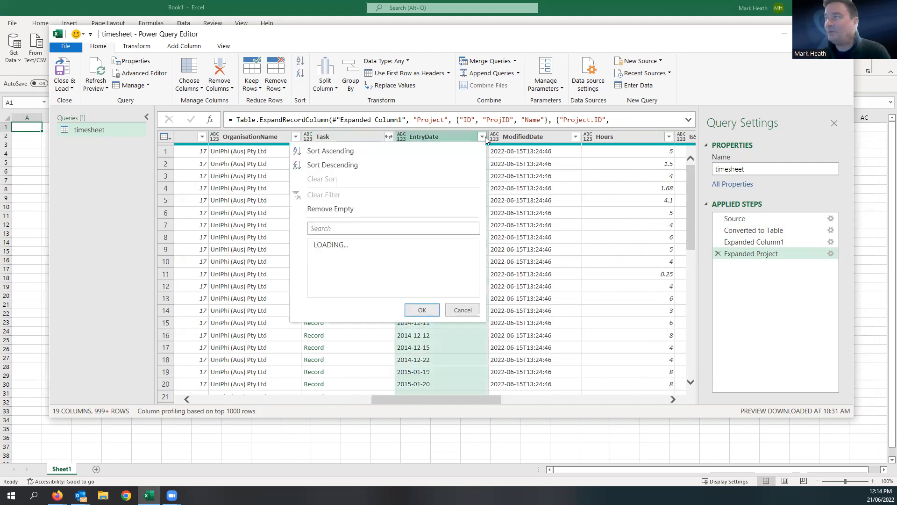
click(471, 402)
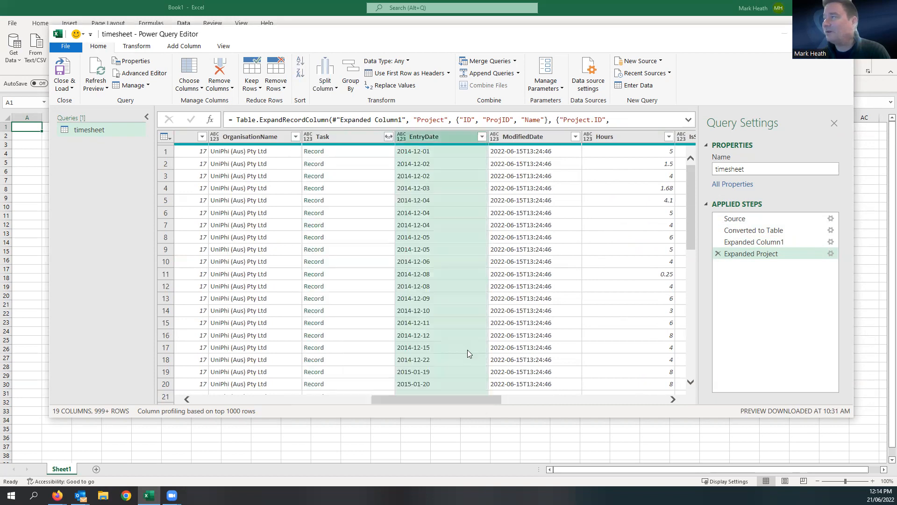
Expand the Task records into only Description, IsBillable, IsMarketing and IsLeave, keeping the original column name as prefix
click(389, 136)
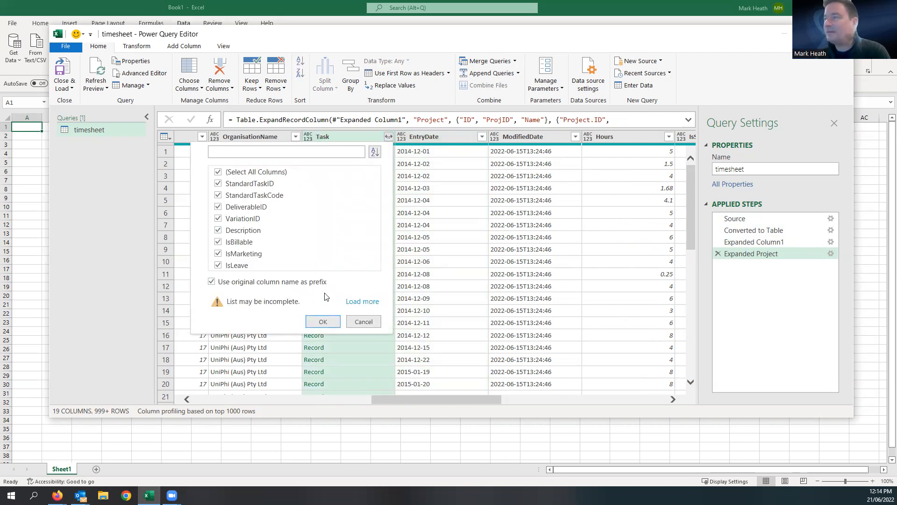
click(363, 302)
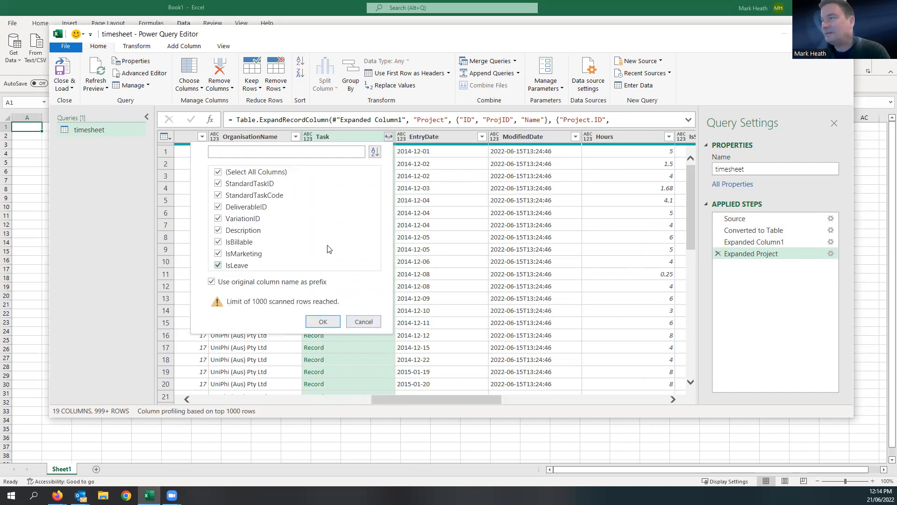
click(249, 173)
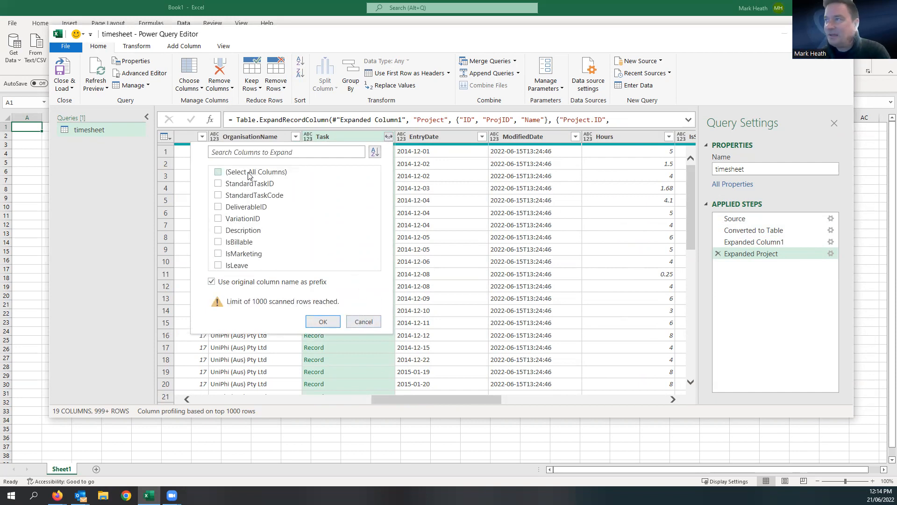
click(218, 232)
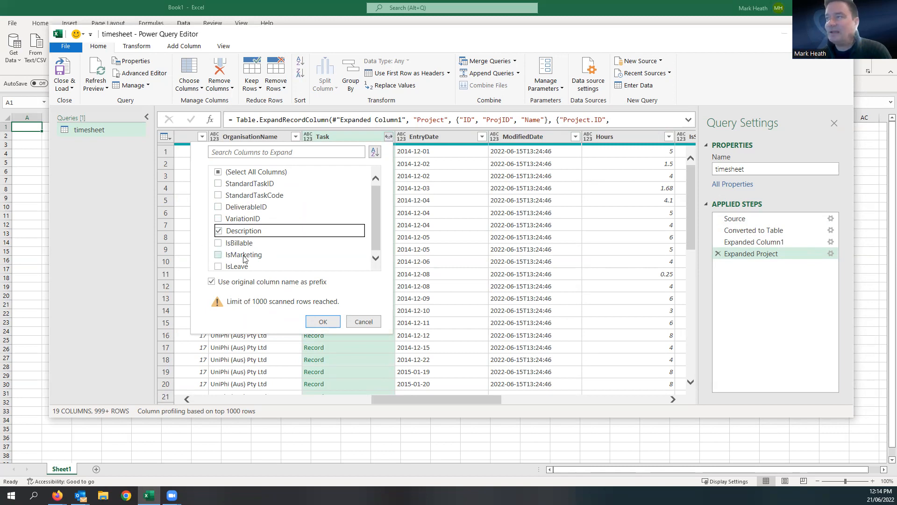
click(218, 244)
click(218, 254)
click(218, 266)
click(322, 322)
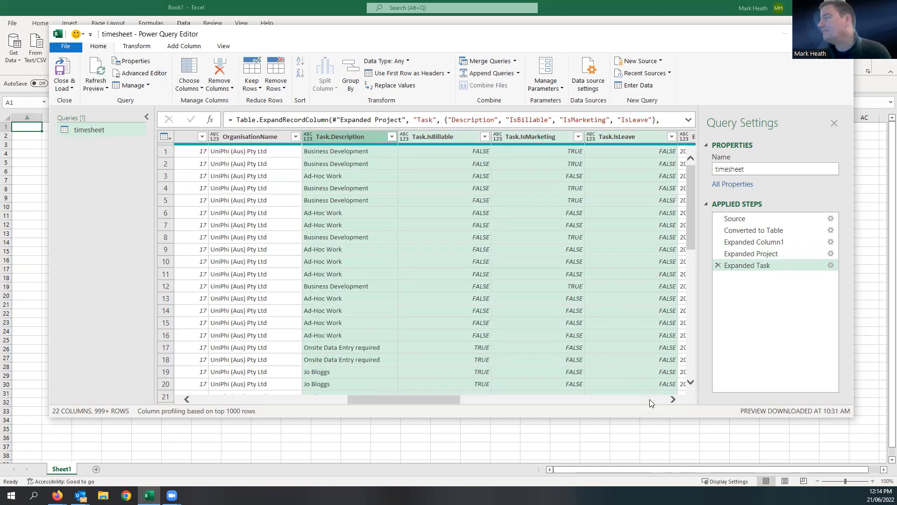
Set the data type of the ID and Project.ID columns to Whole Number
drag(438, 404, 249, 400)
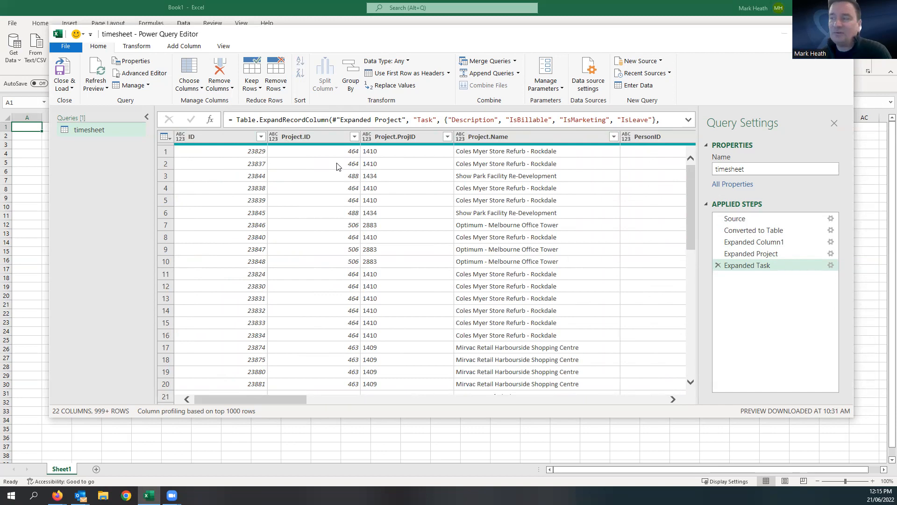
click(182, 138)
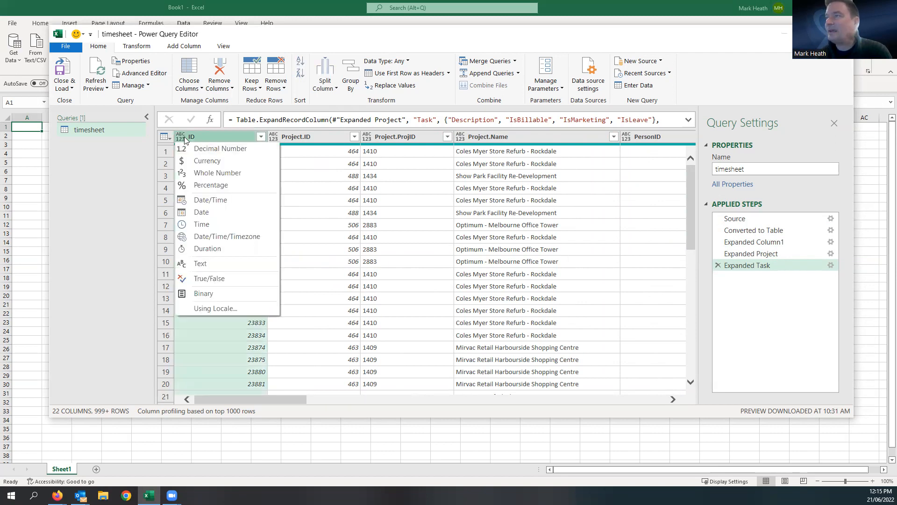
click(206, 174)
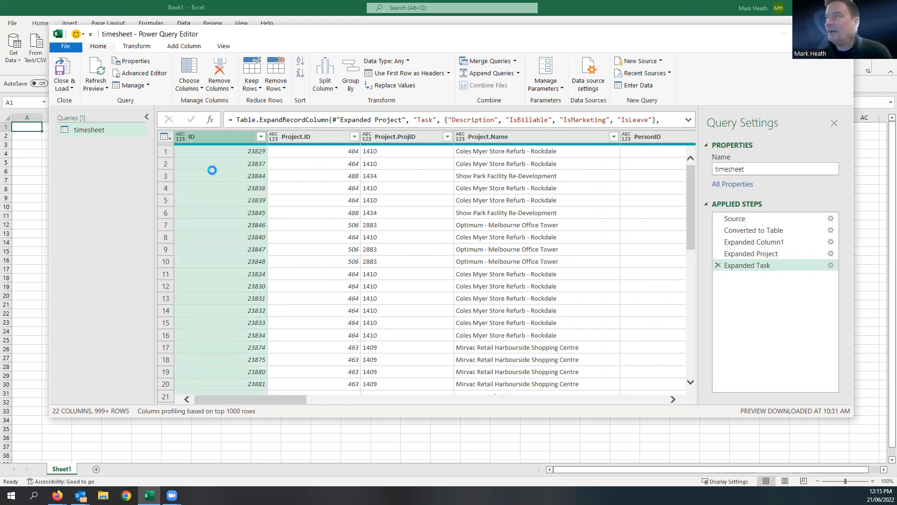
click(274, 139)
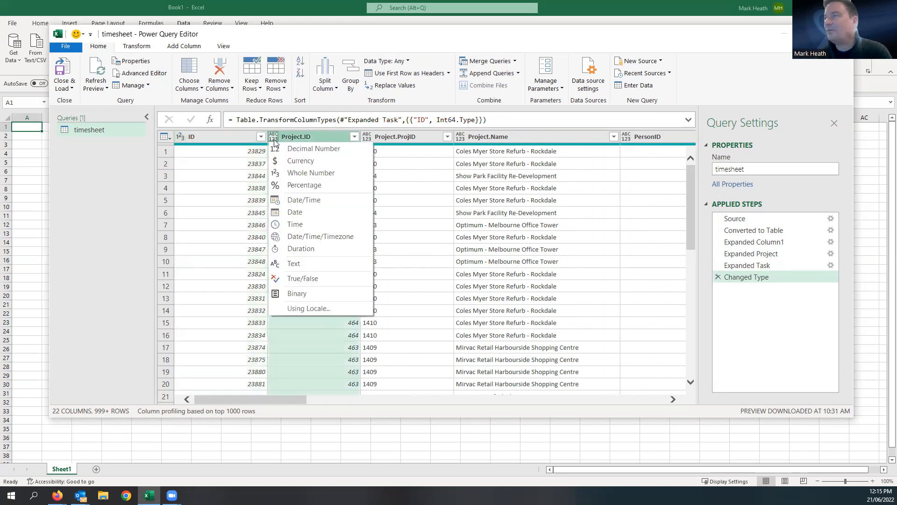
click(285, 172)
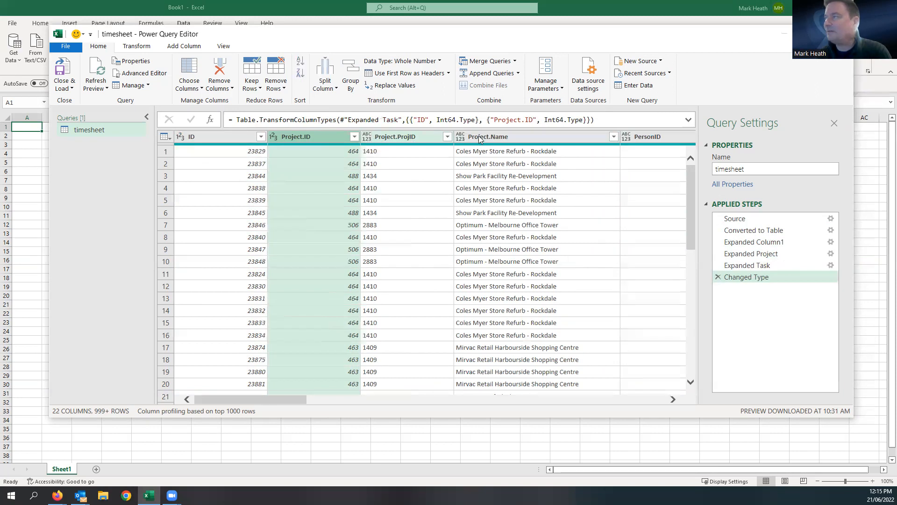
Set the data type of the PersonID and OrganisationID columns to Whole Number
click(673, 400)
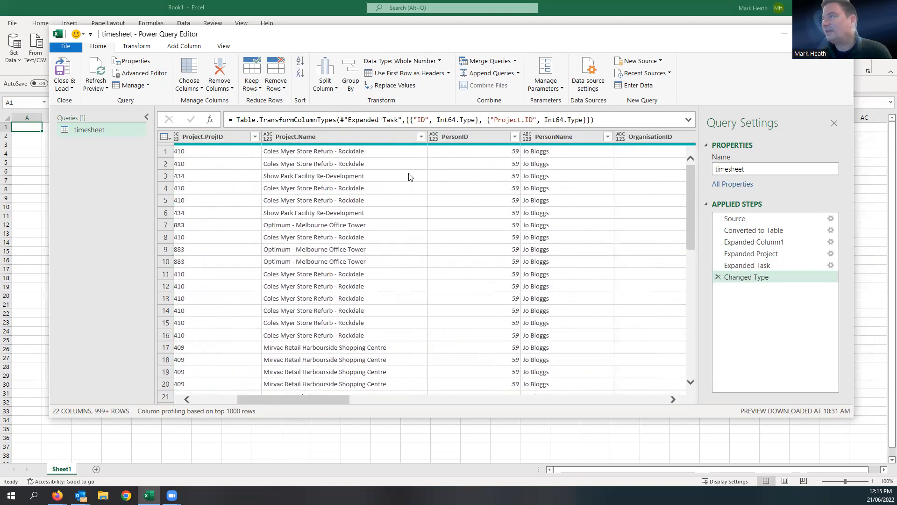
click(435, 137)
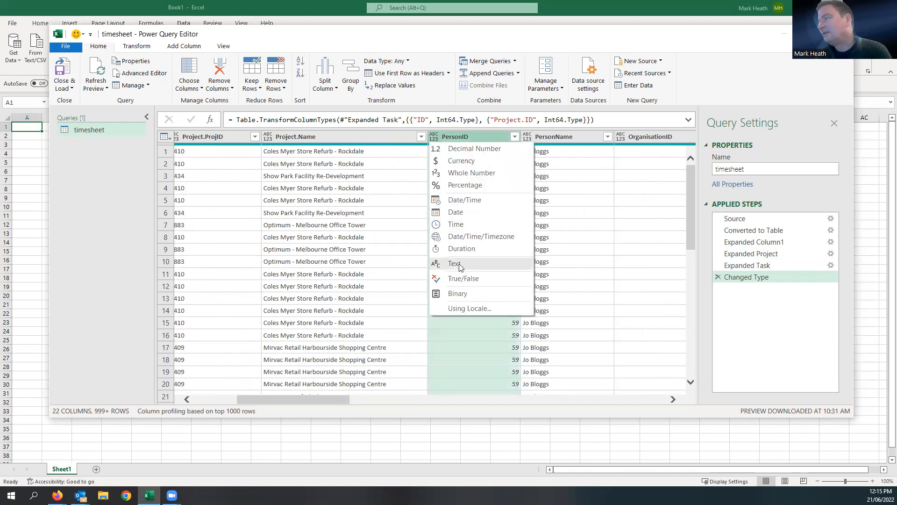
click(472, 175)
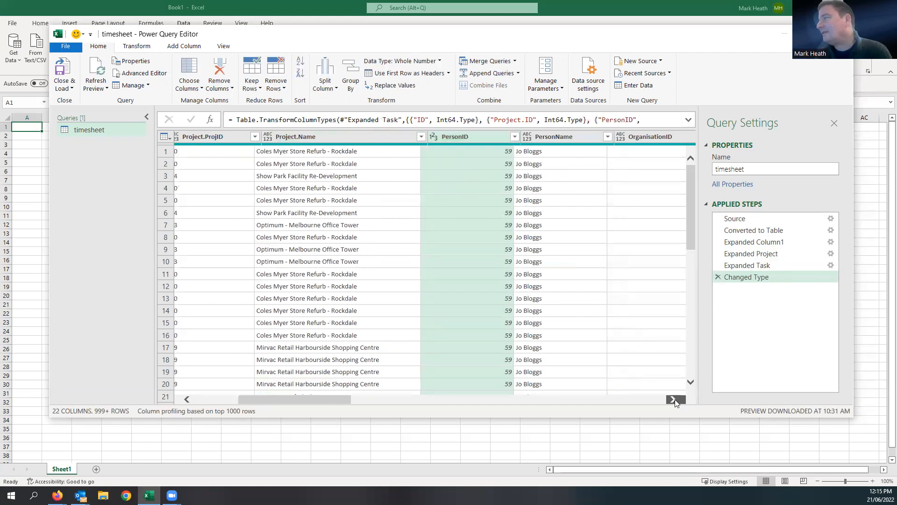
scroll(524, 216, right, 4)
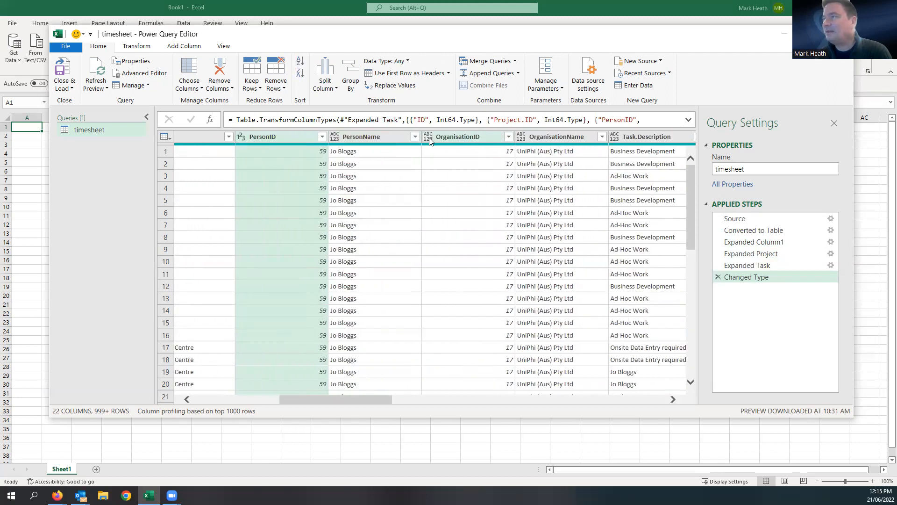
click(429, 138)
click(448, 174)
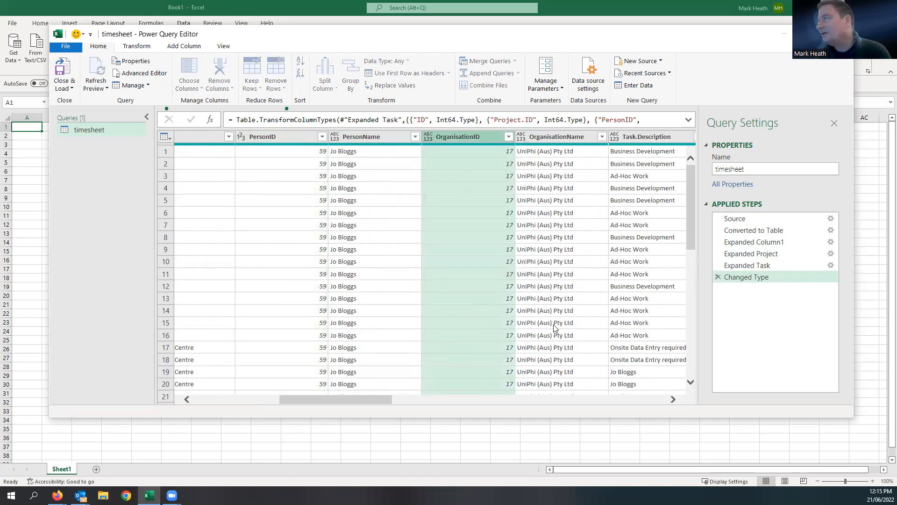
Set the data type of the Task.IsBillable and Task.IsMarketing columns to True/False
click(658, 400)
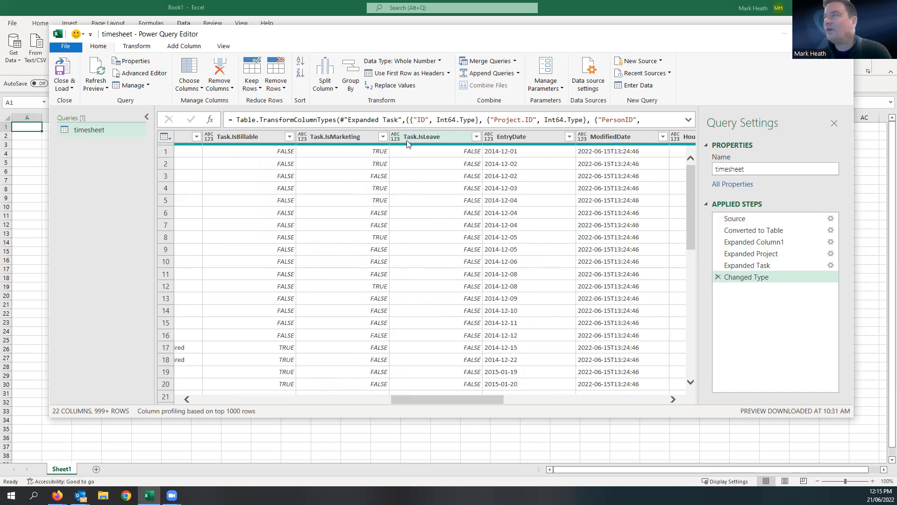
click(210, 137)
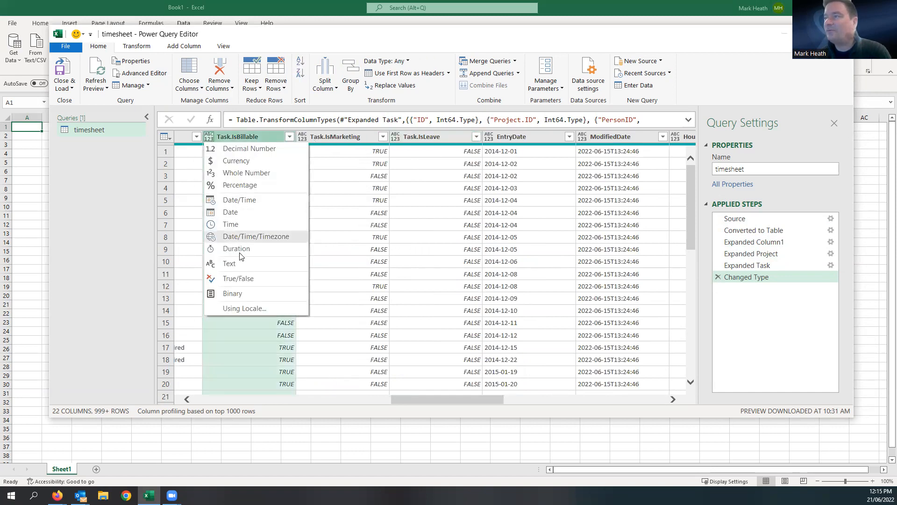
click(226, 278)
click(303, 136)
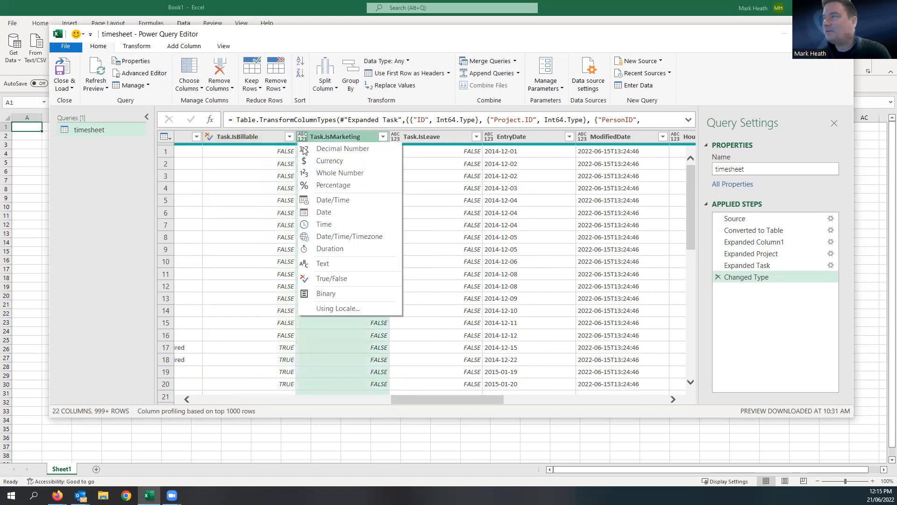
click(323, 279)
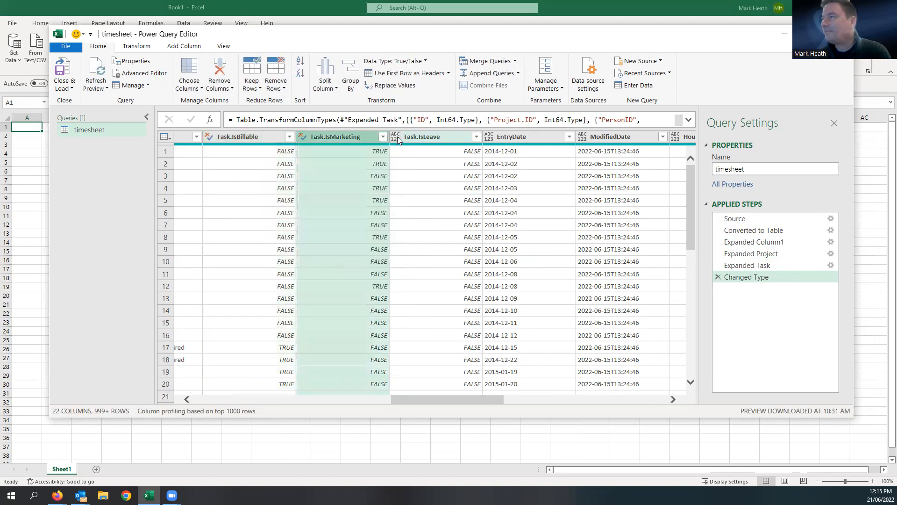
Set the data type of the Task.IsLeave column to True/False and of EntryDate to Date
click(396, 136)
click(426, 280)
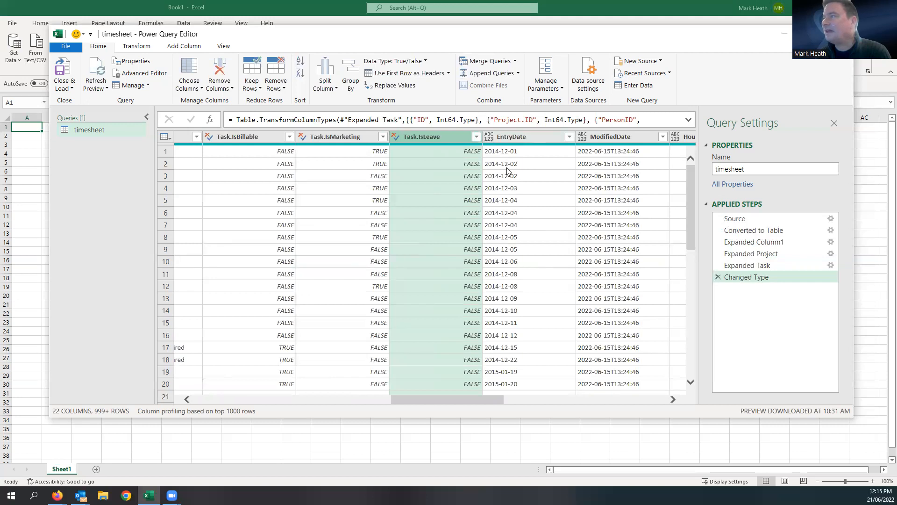
click(489, 137)
click(512, 213)
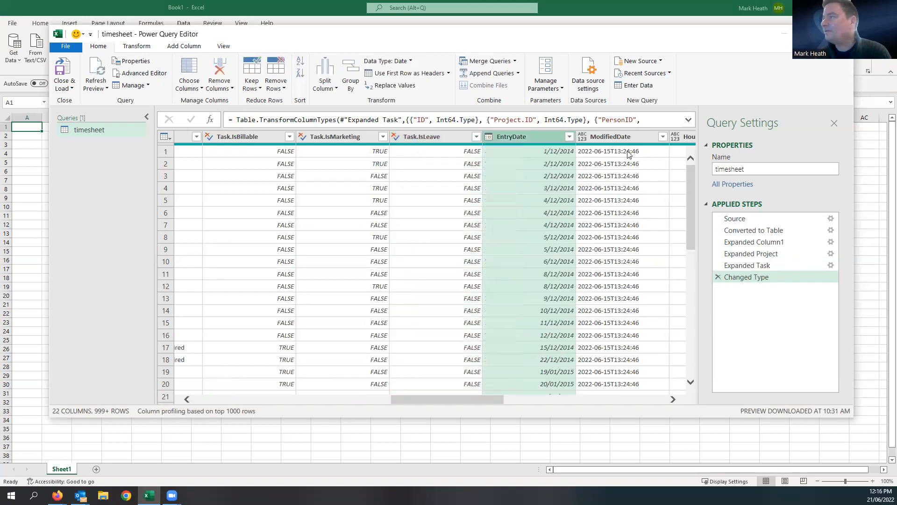
Set the data type of the ModifiedDate column to Date/Time and of Hours to Decimal Number
click(583, 137)
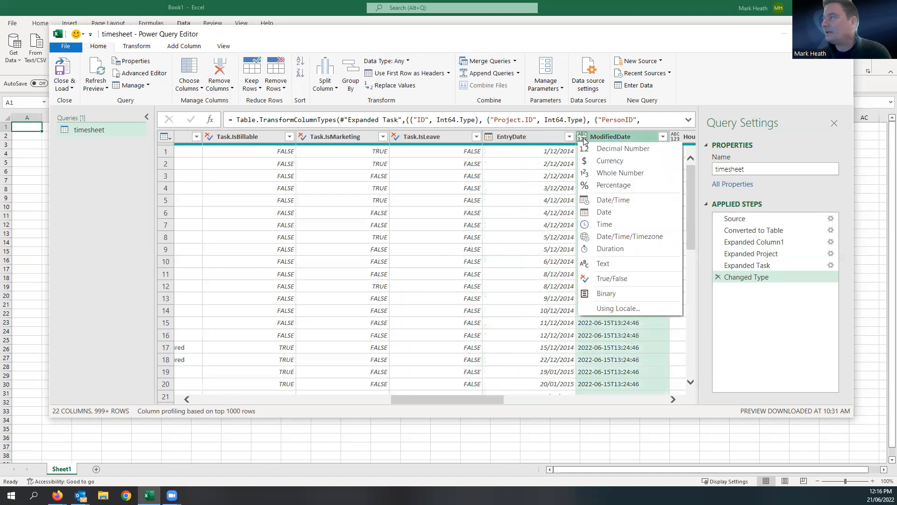
click(602, 201)
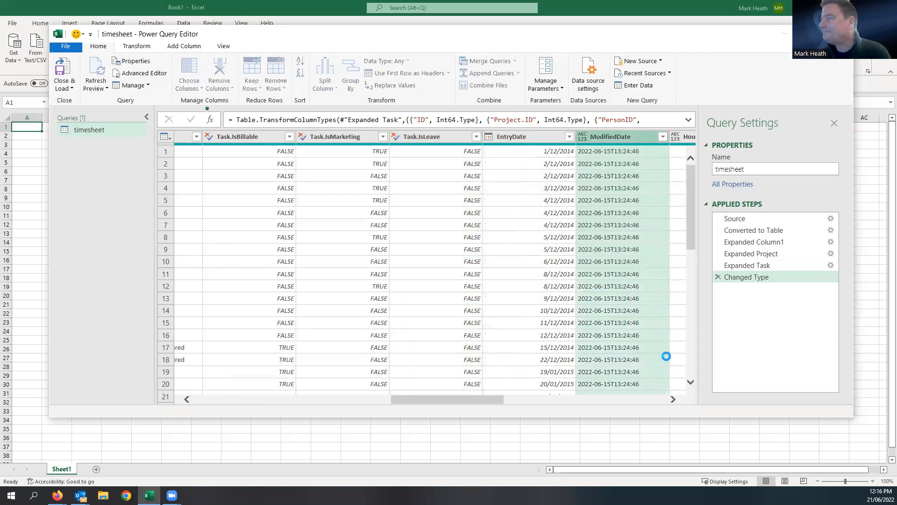
click(673, 399)
click(674, 400)
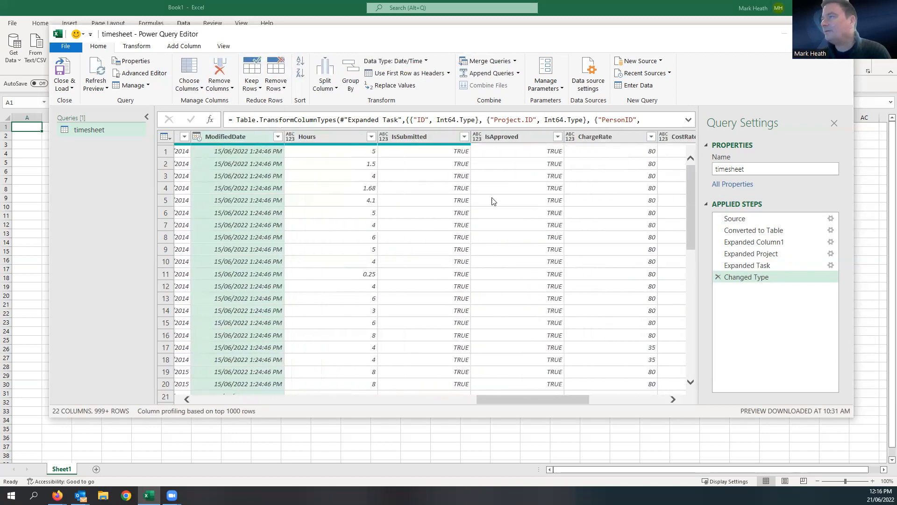
click(295, 136)
click(294, 136)
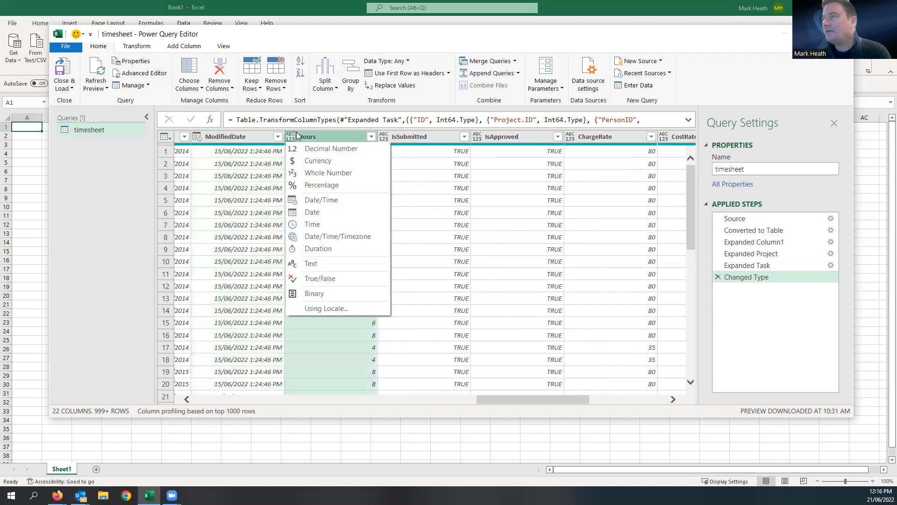
click(333, 149)
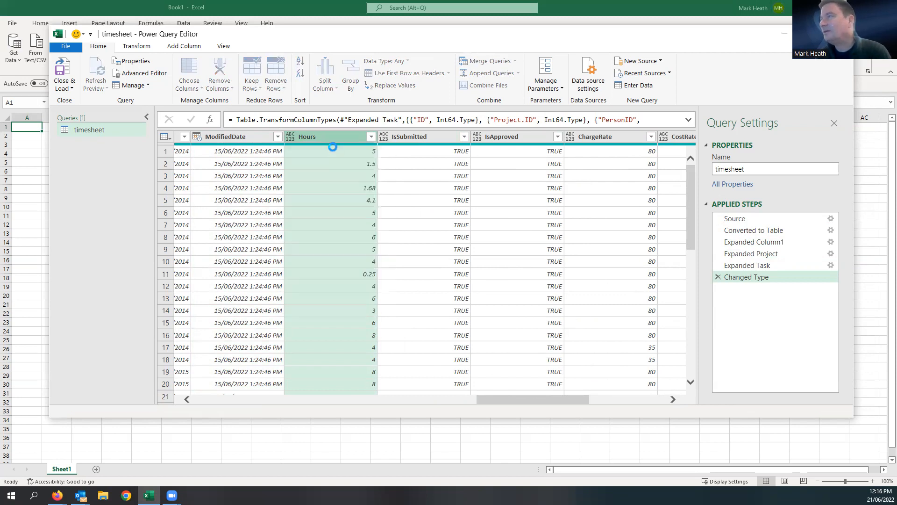
Set the data type of the IsSubmitted and IsApproved columns to True/False
click(384, 137)
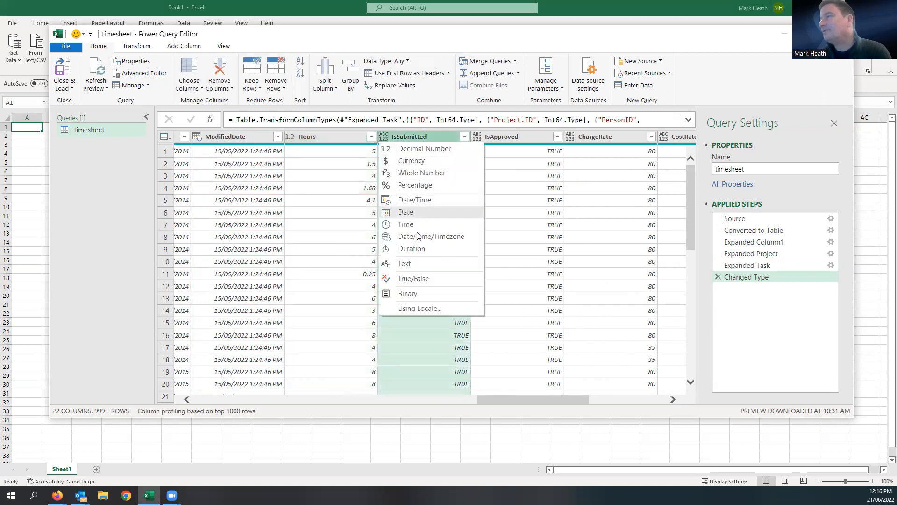
click(414, 278)
click(481, 137)
click(481, 136)
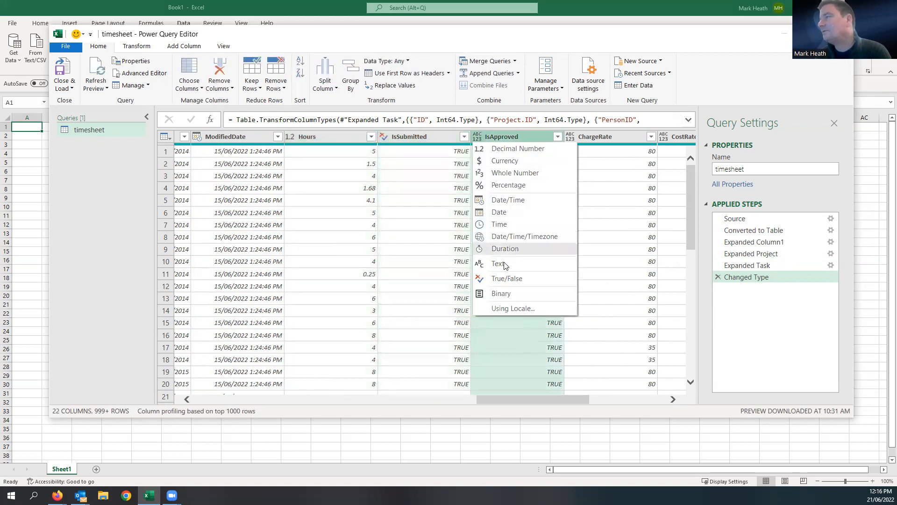
click(510, 279)
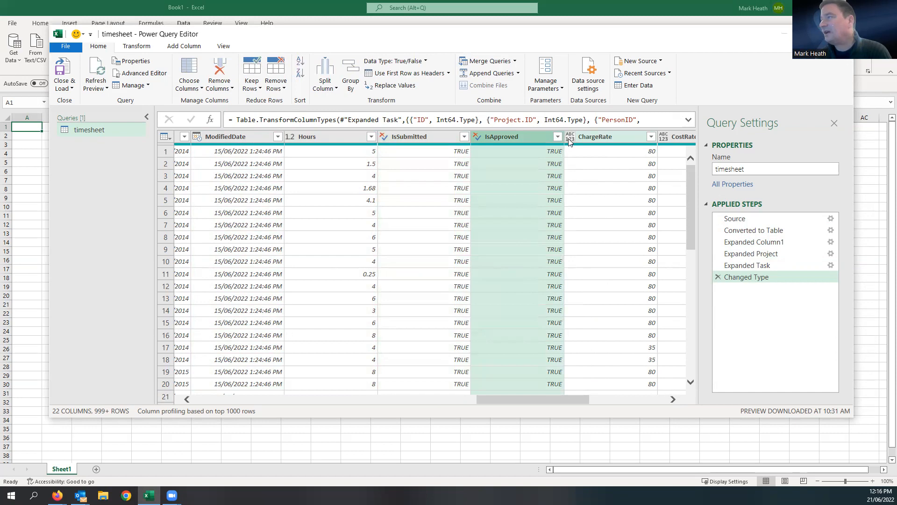
Set the data type of the ChargeRate, CostRate and Salary columns to Currency
click(570, 138)
click(579, 162)
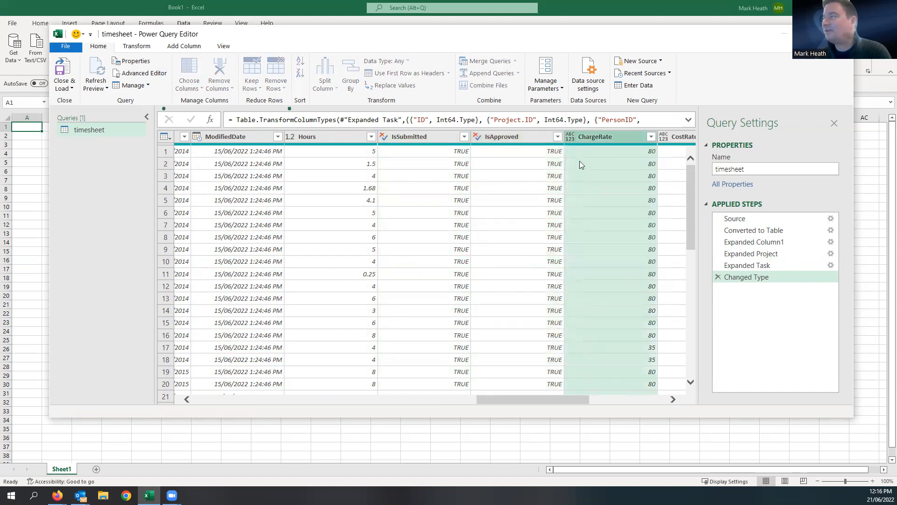
click(673, 399)
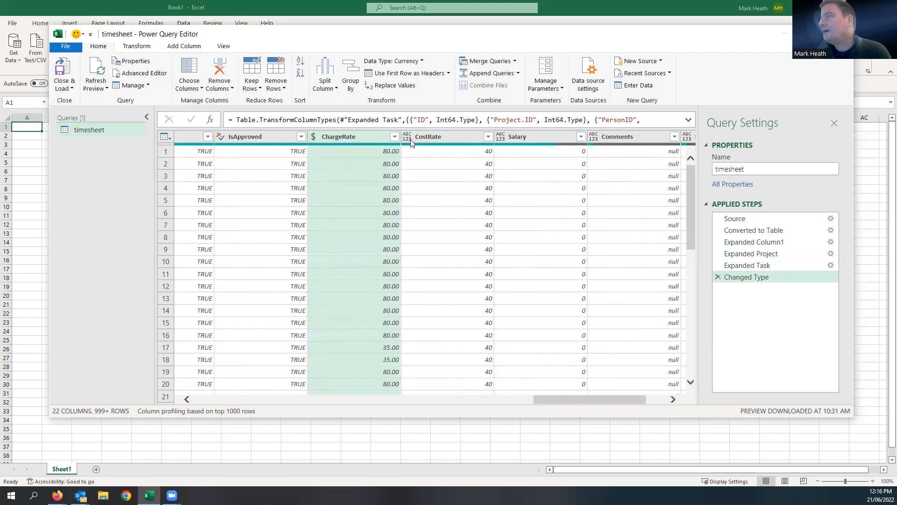
click(408, 136)
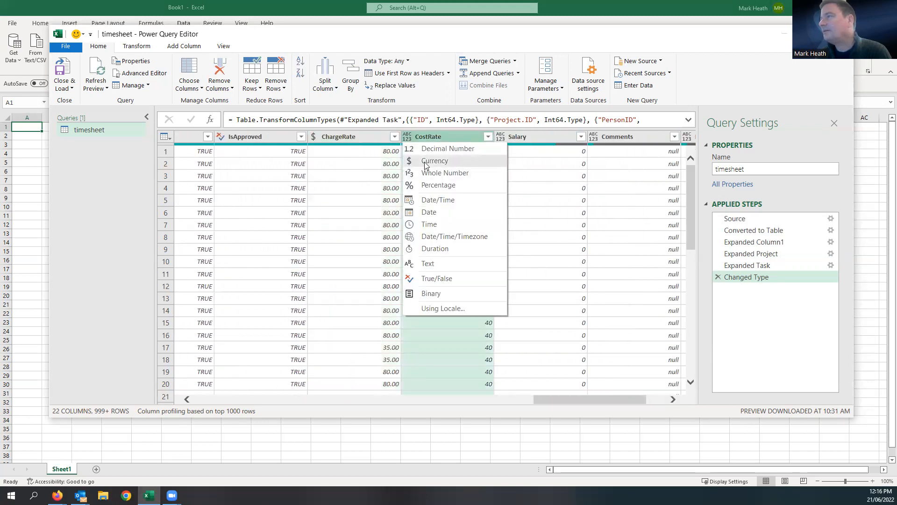
click(425, 161)
click(501, 136)
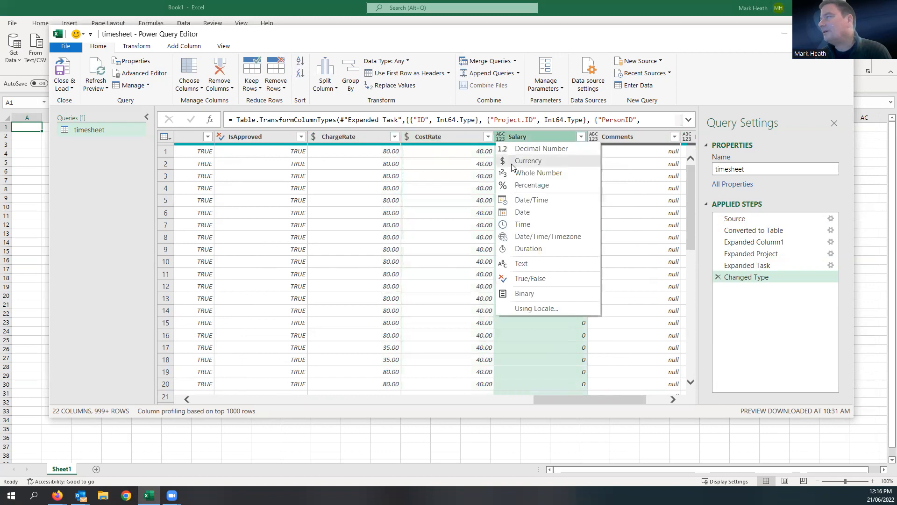
click(512, 162)
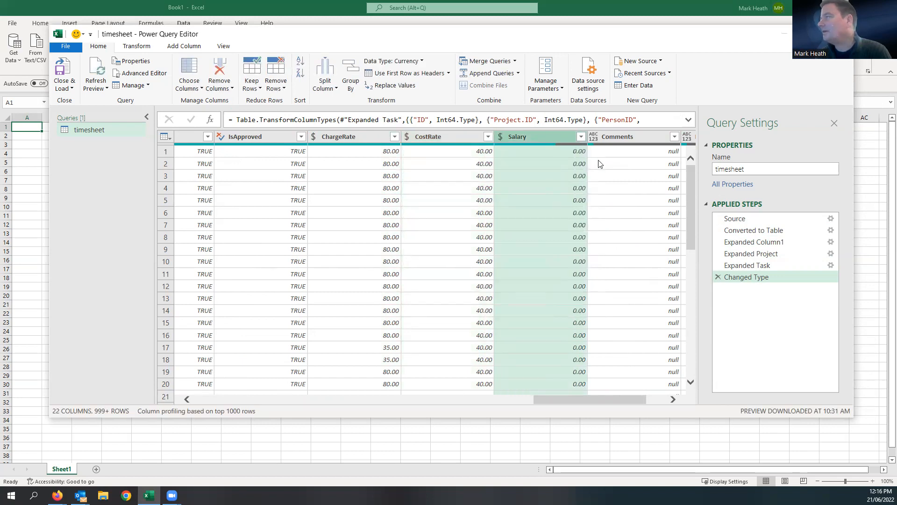
click(673, 399)
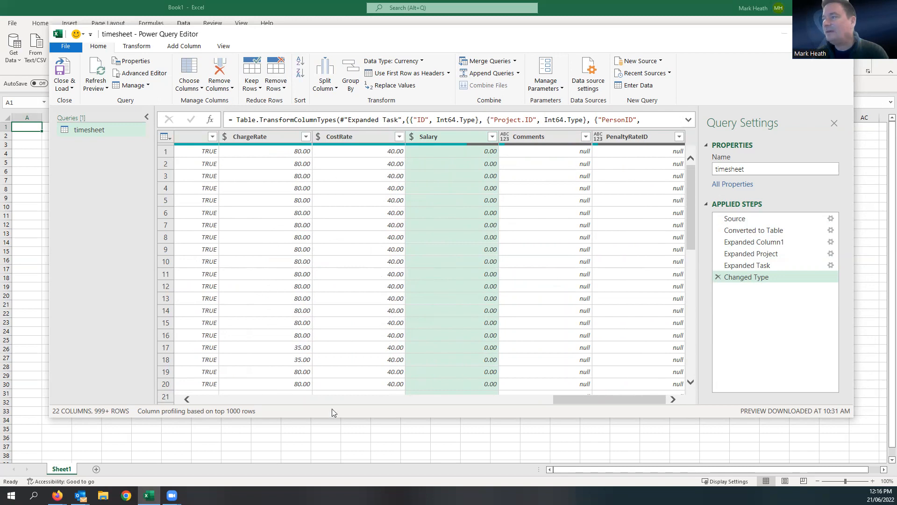
Start a new custom column in the timesheet query and name it TotalCost
click(178, 50)
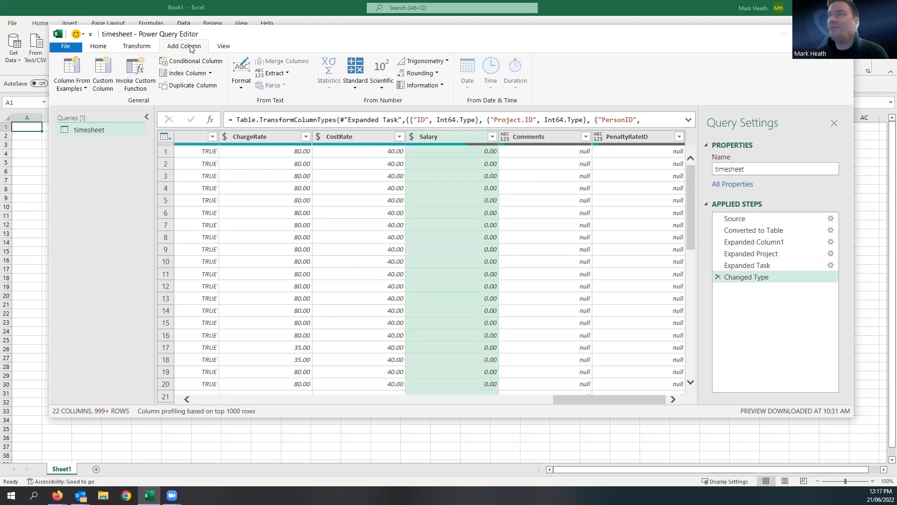
click(104, 49)
click(174, 48)
click(102, 74)
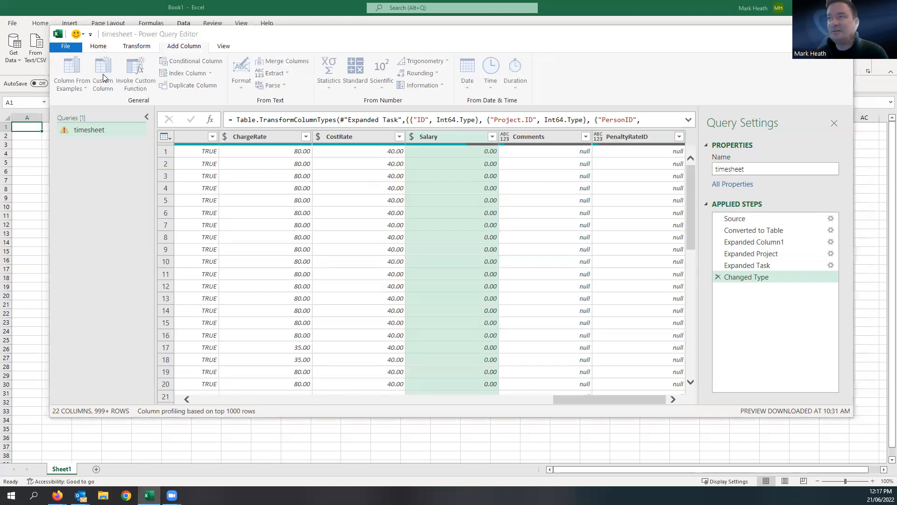
double_click(271, 172)
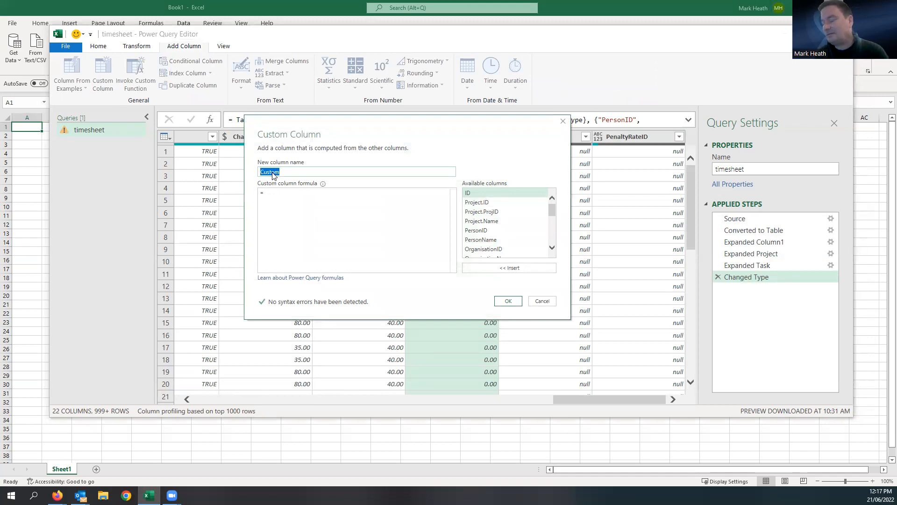
text(TotalCo)
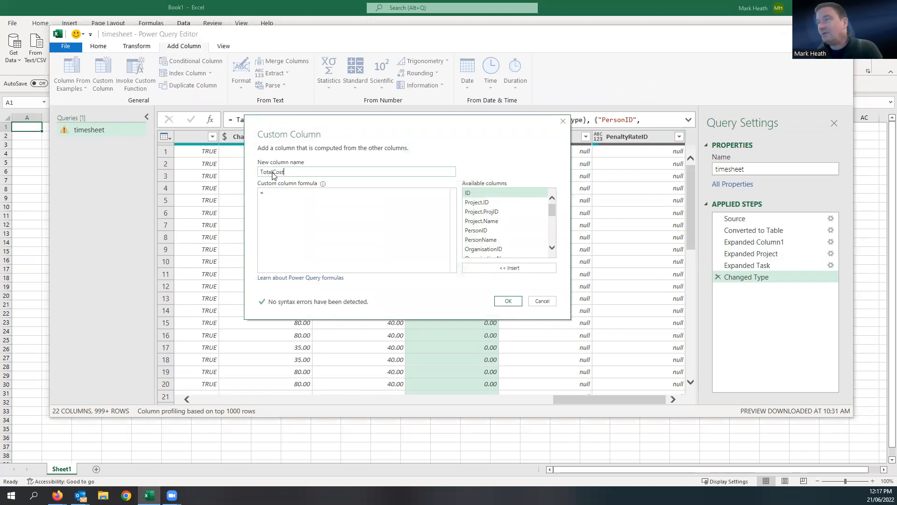
Give the TotalCost column the formula [Hours]*[CostRate] and create it
click(288, 194)
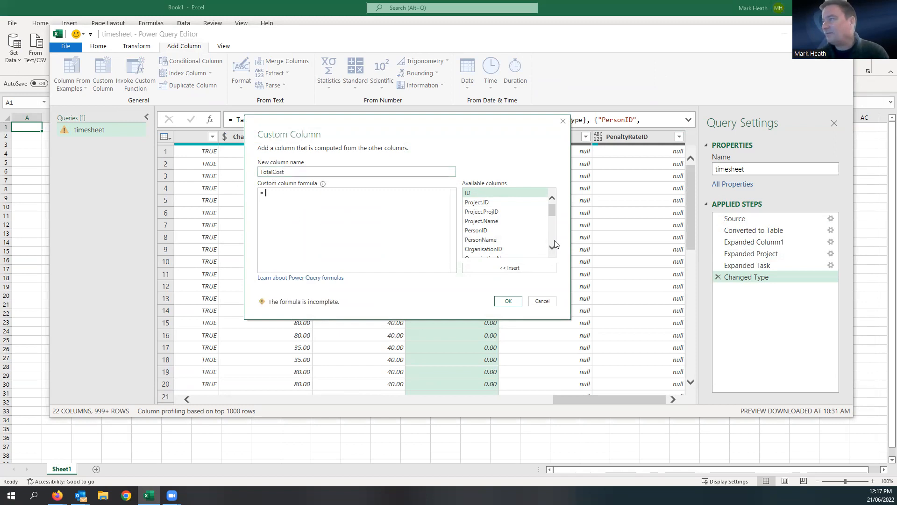
scroll(554, 246, down, 5)
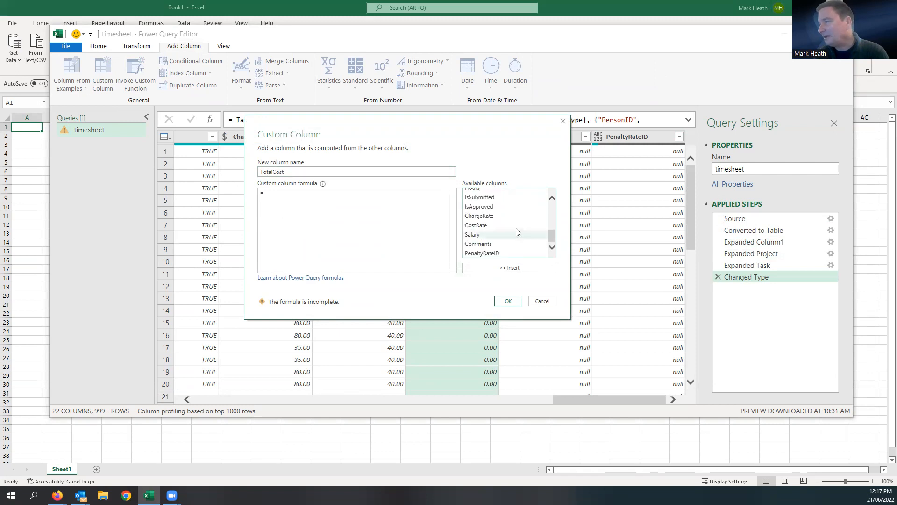
click(550, 197)
double_click(505, 200)
text(*)
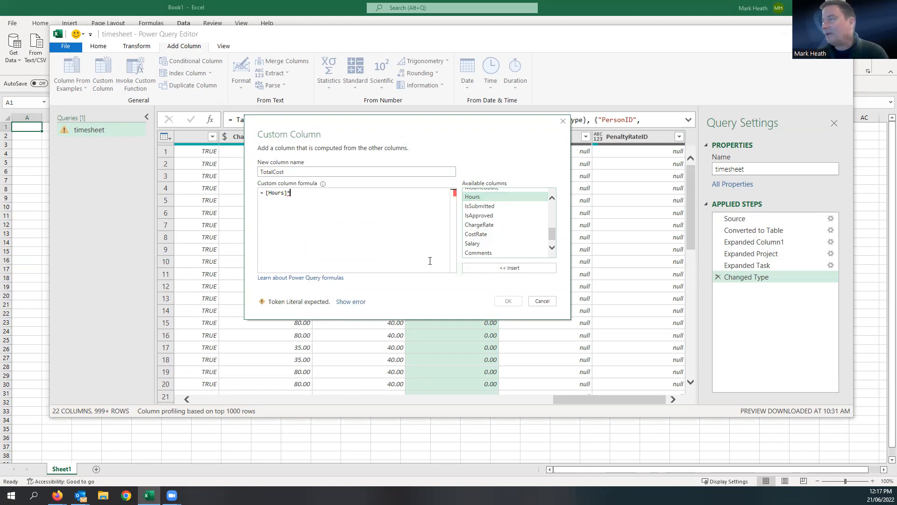
double_click(494, 233)
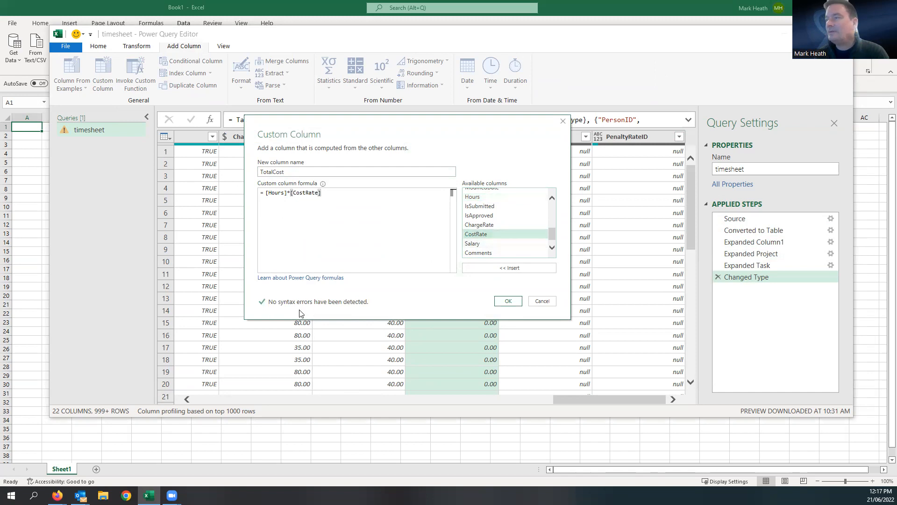
click(509, 301)
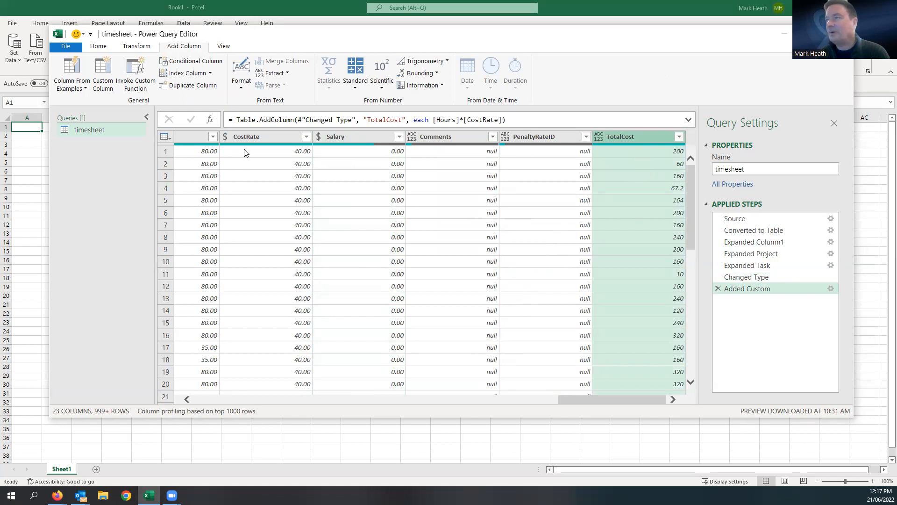
Set the data type of the TotalCost column to Currency and load the query results into the workbook
click(597, 137)
click(613, 161)
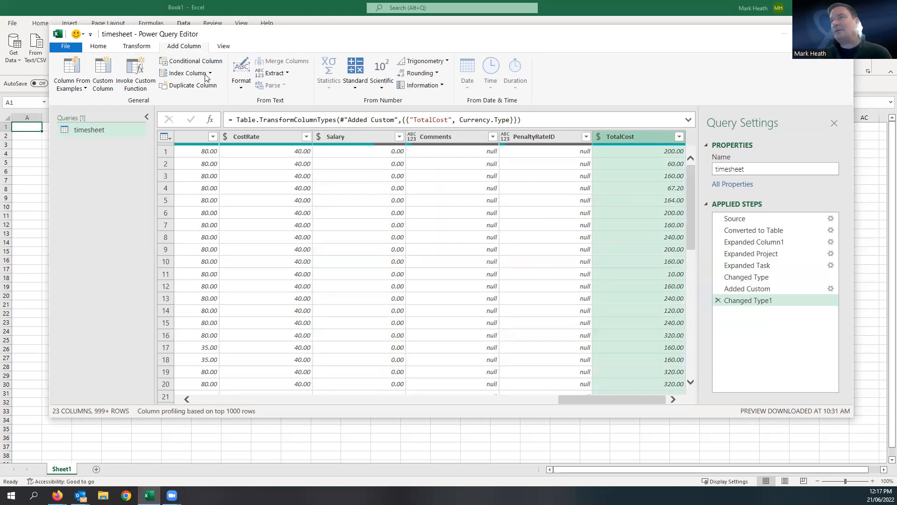
click(100, 46)
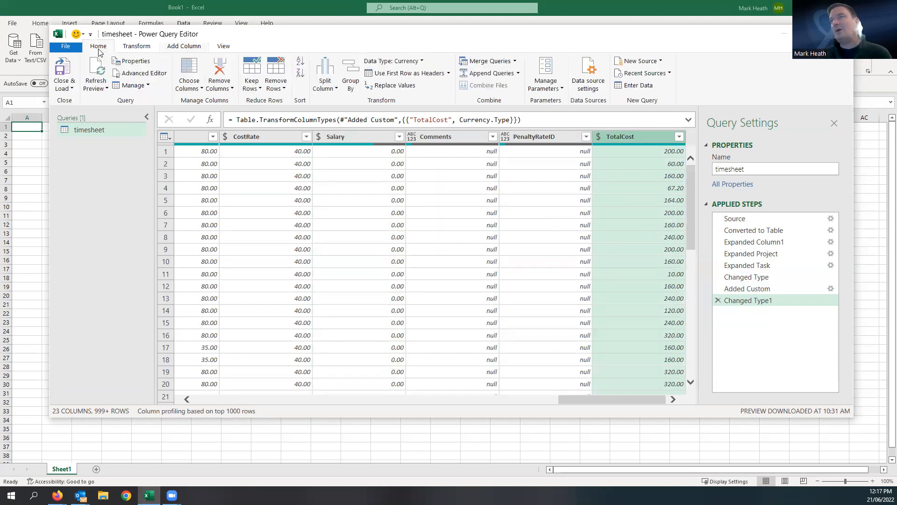
click(68, 75)
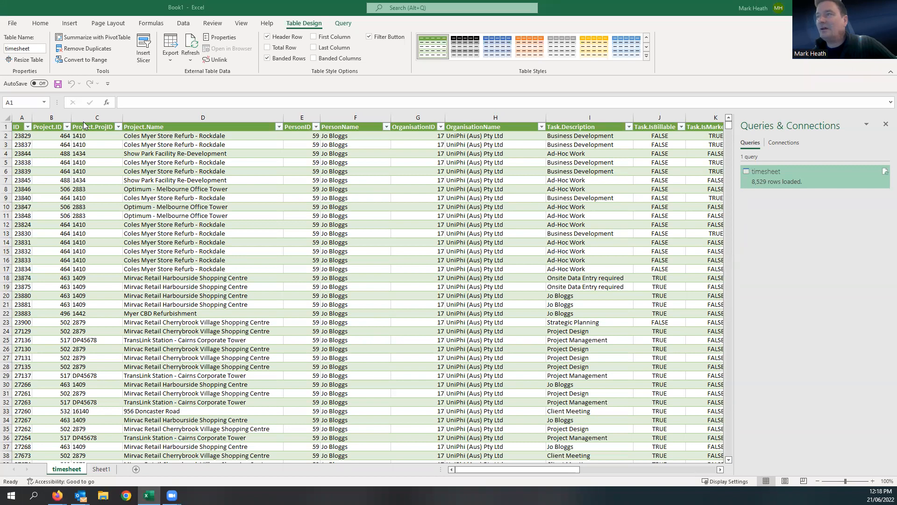
Reopen the loaded timesheet query in the Power Query Editor
click(779, 175)
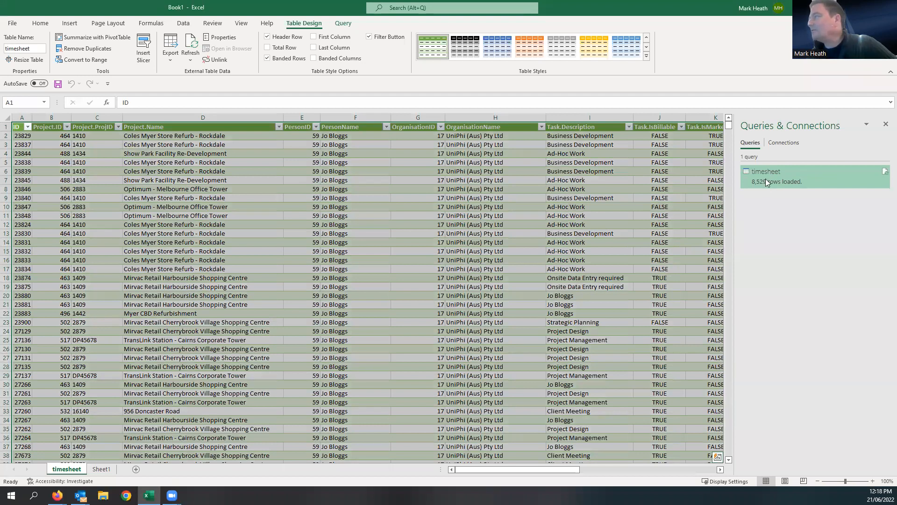
double_click(765, 180)
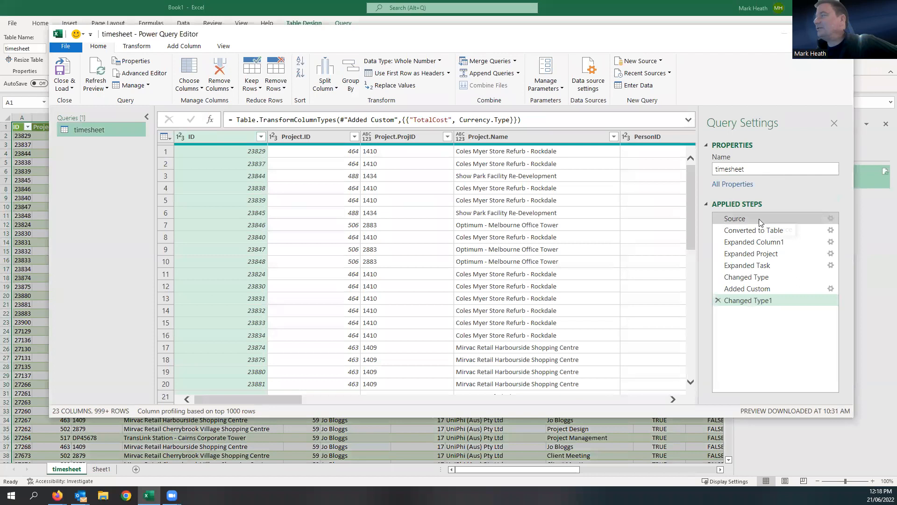
click(663, 399)
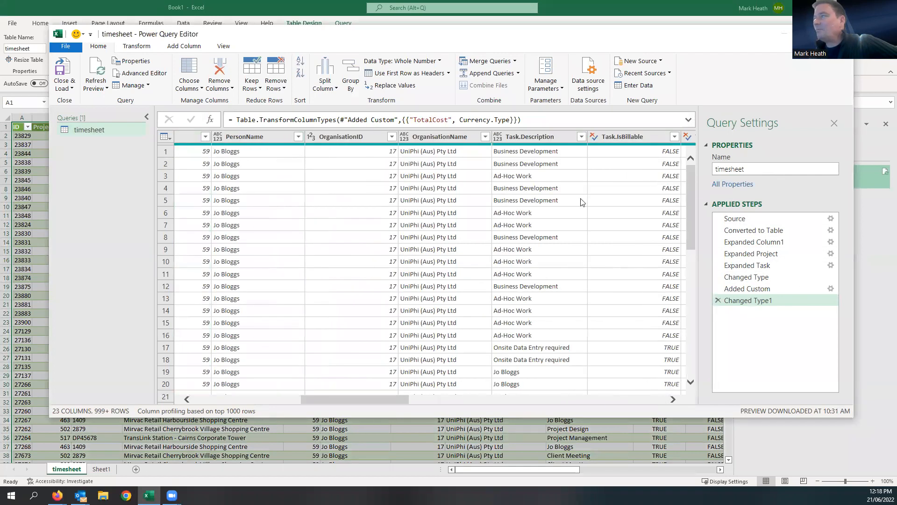
Try filtering the Task.Description column to only Business Development, discard the filter and close the query editor
click(582, 136)
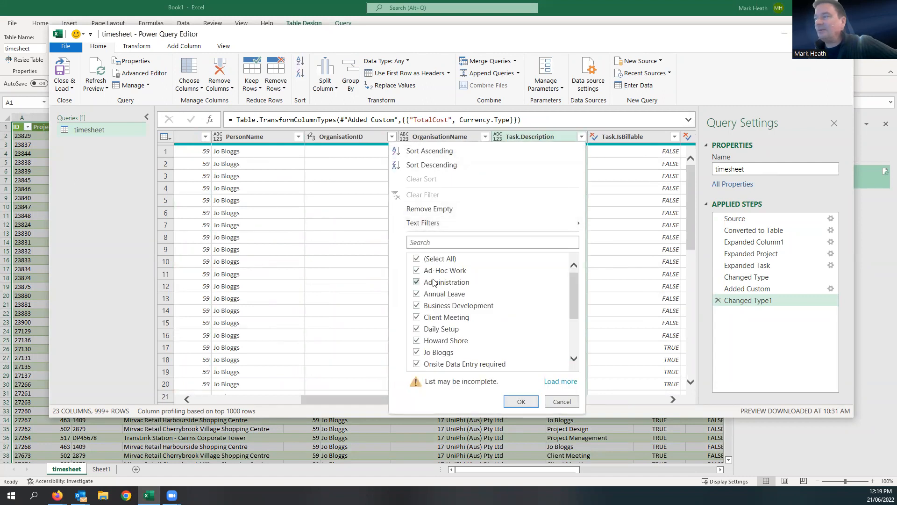
click(447, 261)
click(443, 304)
click(562, 403)
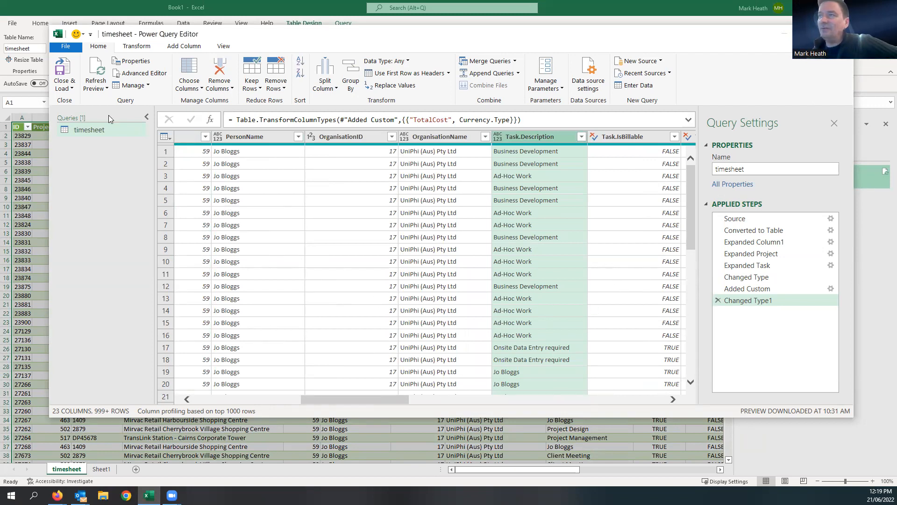
click(842, 34)
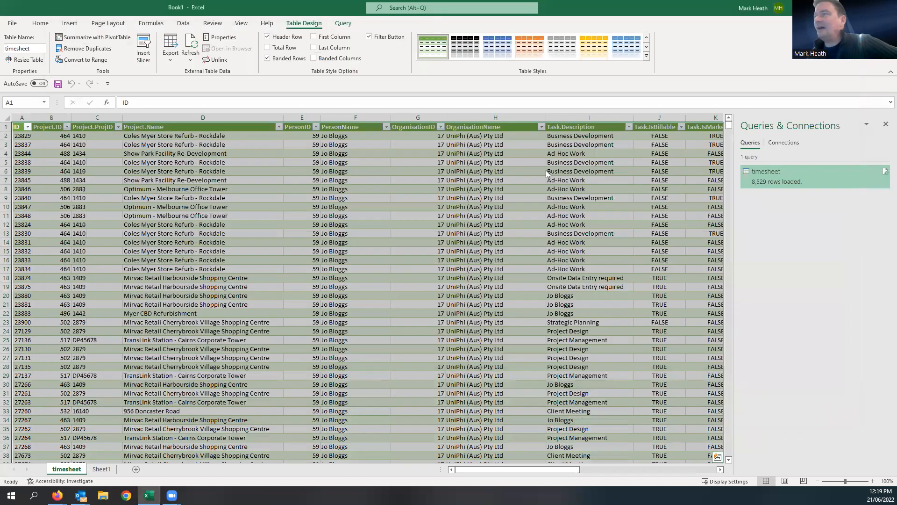
Check the filter choices of the PersonID column without applying a filter
click(316, 126)
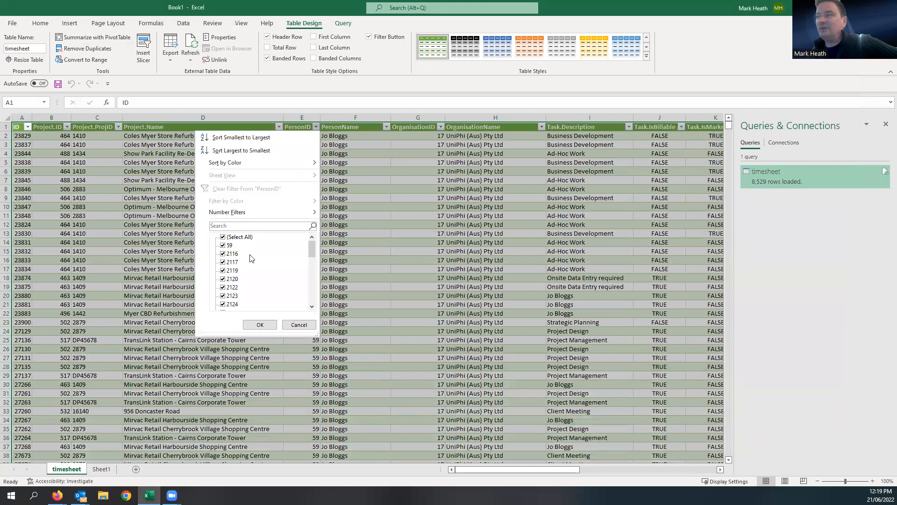
click(316, 129)
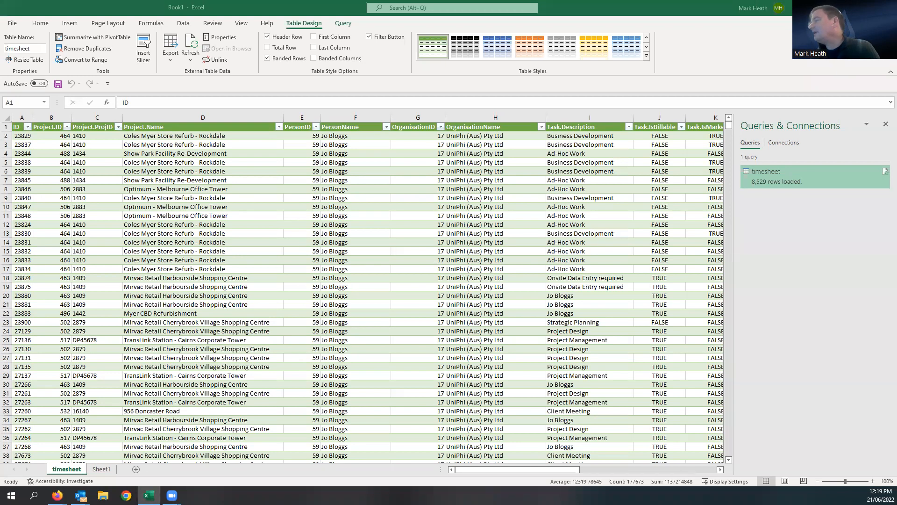
Switch to the UniPhi site in Firefox and open the Timesheets week view
key(alt+Tab)
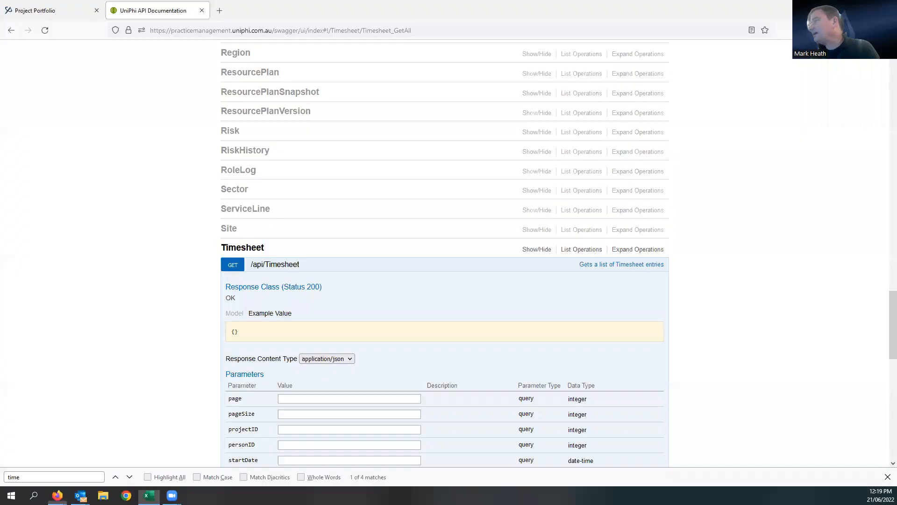
click(78, 16)
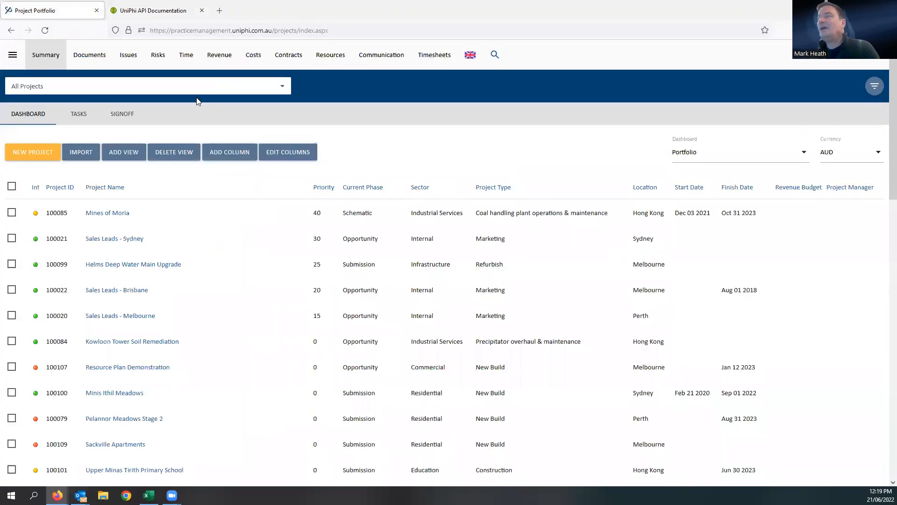
click(429, 56)
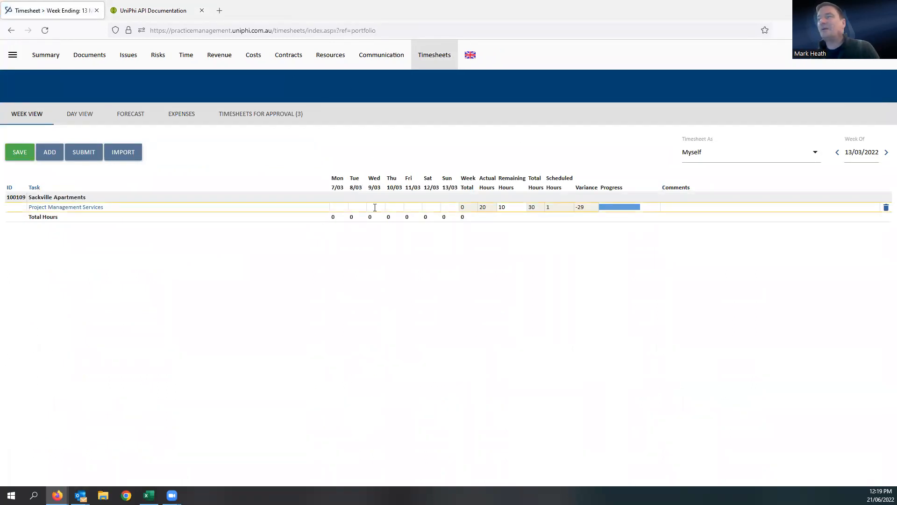
Return to the Book1 workbook in Excel, preview the timesheet query's details and select cell D5
click(149, 495)
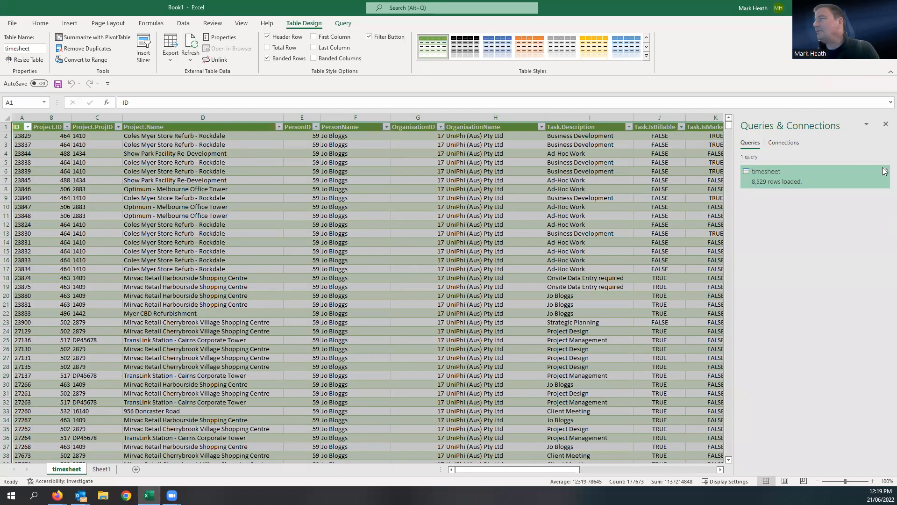
mouse_move(885, 172)
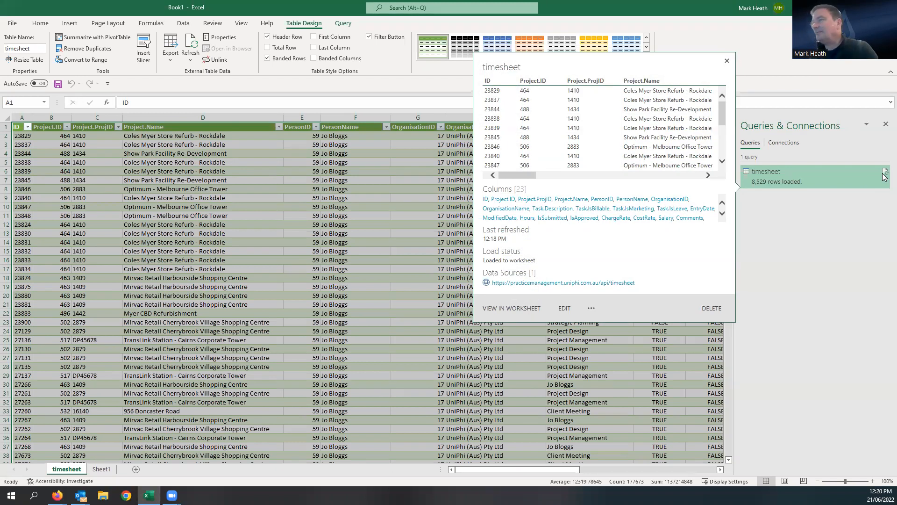
click(885, 173)
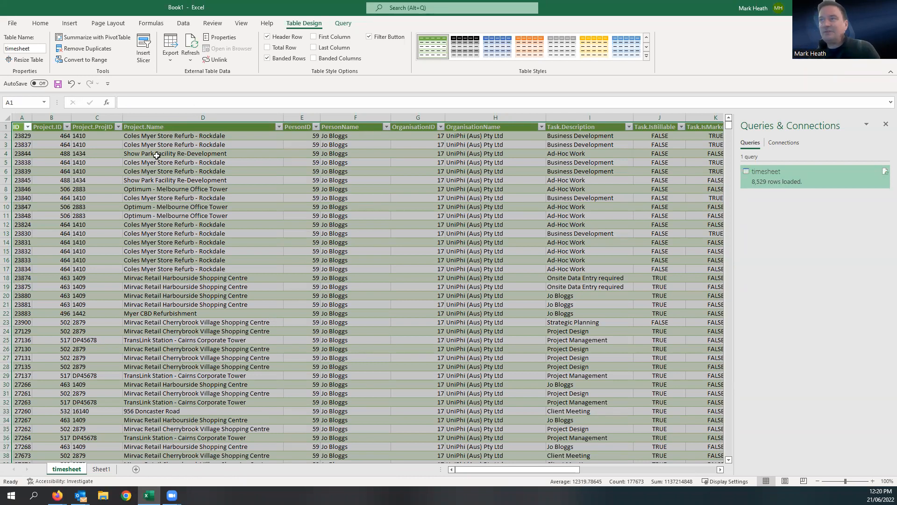
click(171, 161)
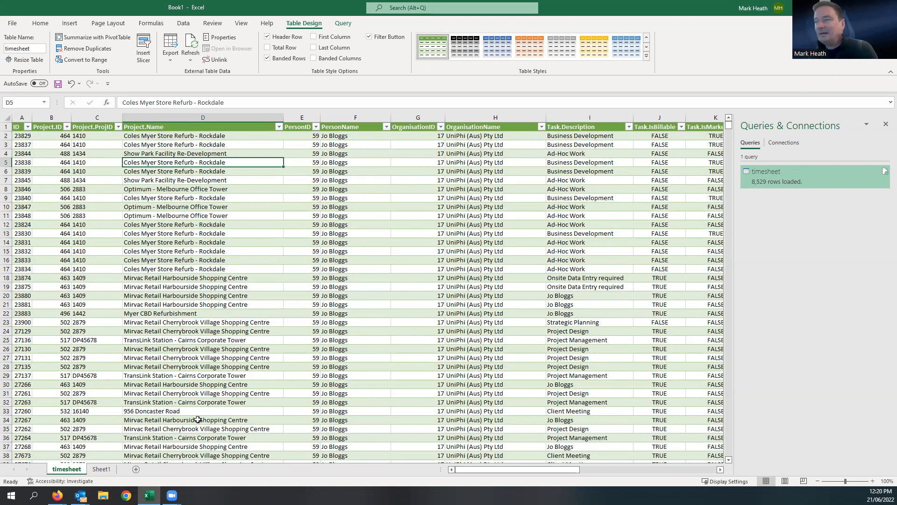
Switch to the UniPhi site in Firefox and open its Timesheets group of reports
mouse_move(57, 496)
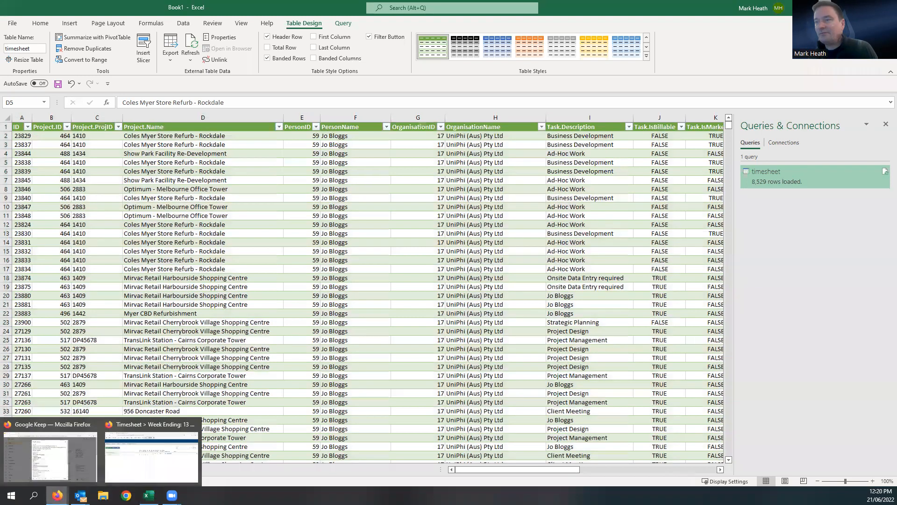
click(125, 466)
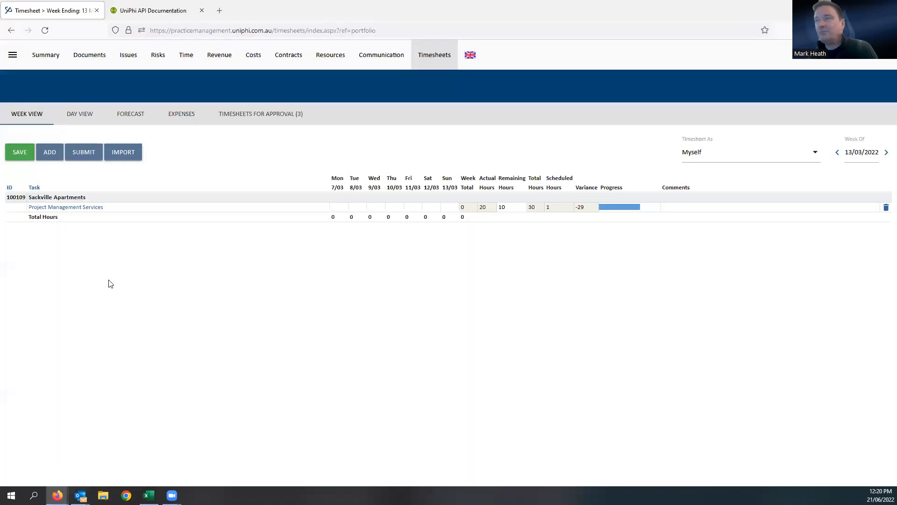
click(13, 60)
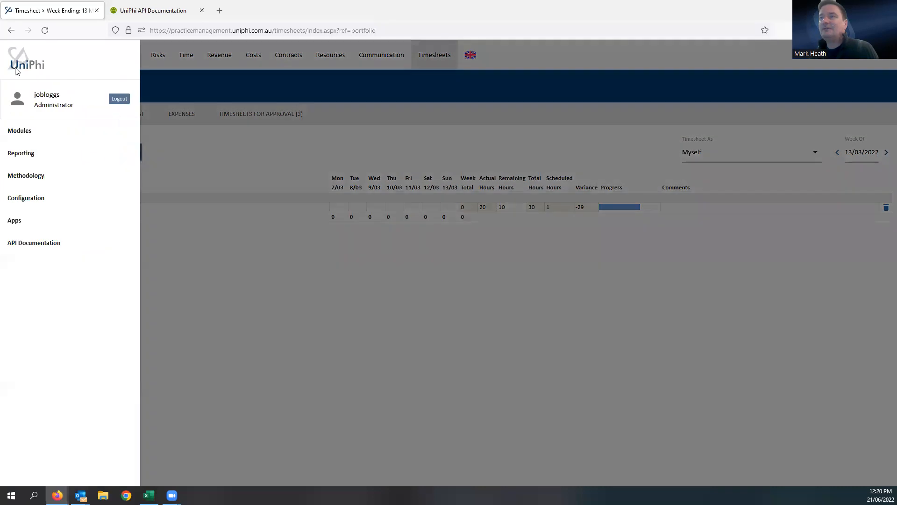
click(32, 154)
click(33, 177)
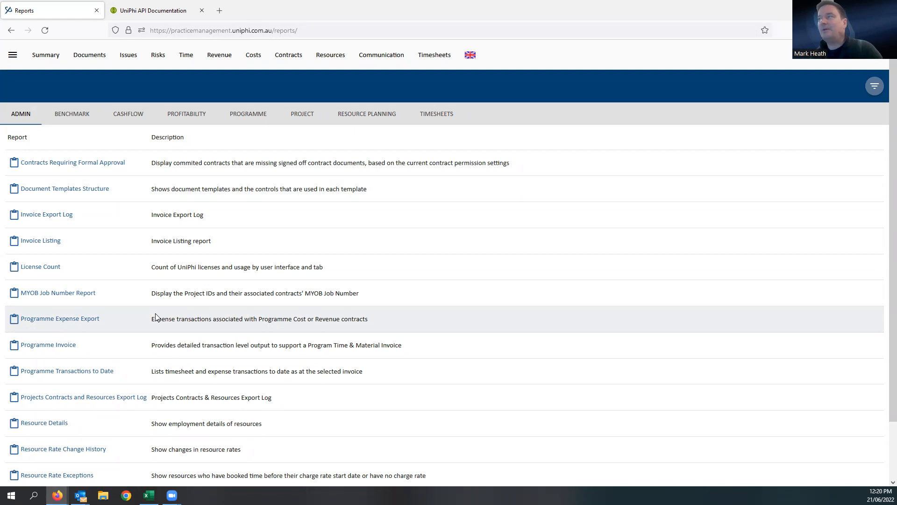
click(436, 114)
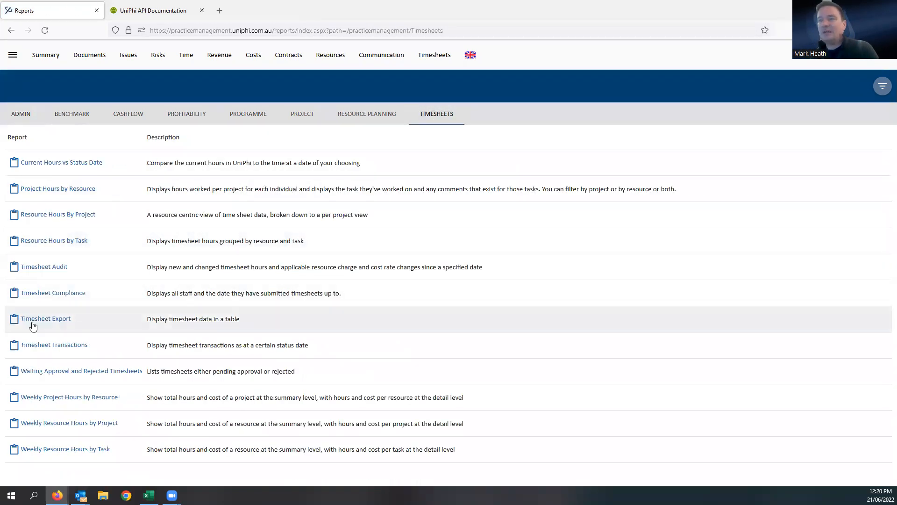
Run the Timesheet Export report in Excel format and open the downloaded file
click(36, 320)
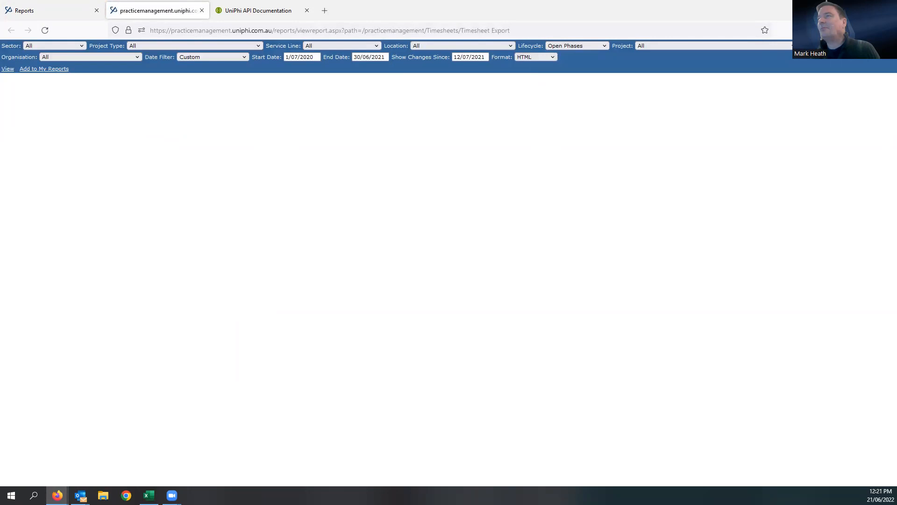
click(551, 58)
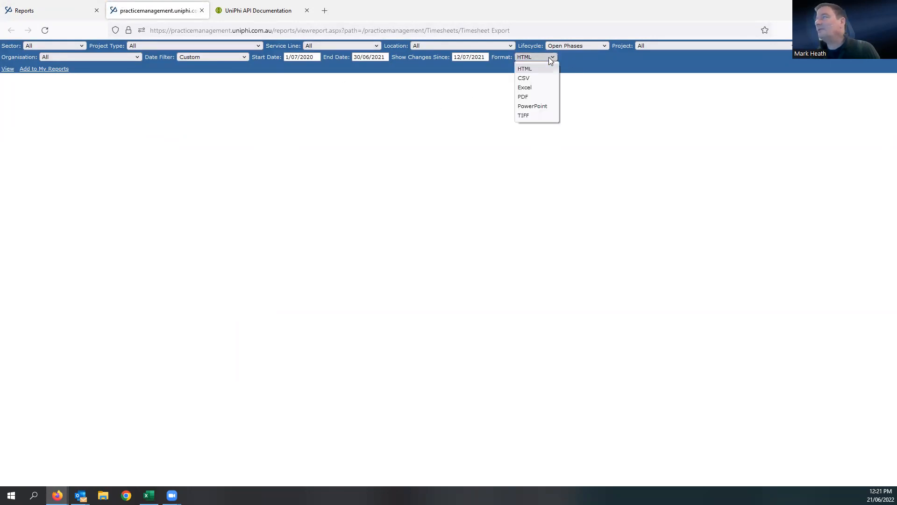
click(545, 86)
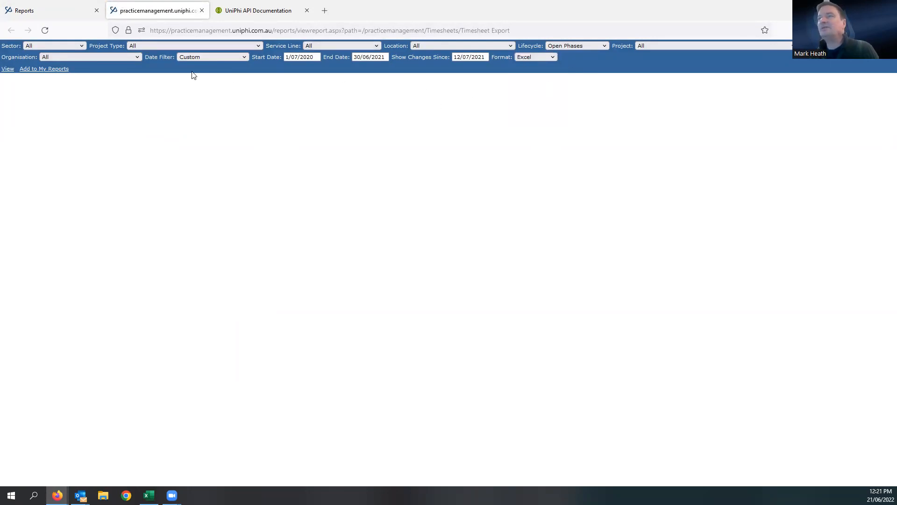
click(8, 69)
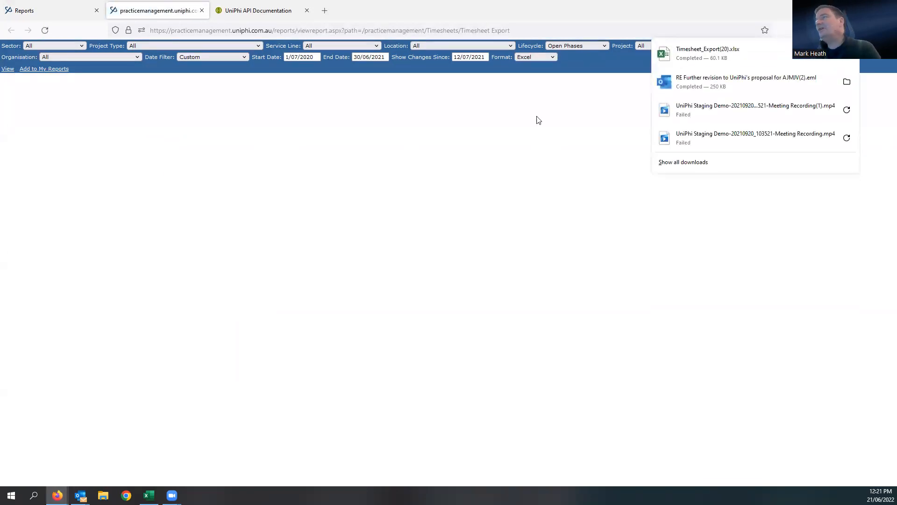
click(678, 56)
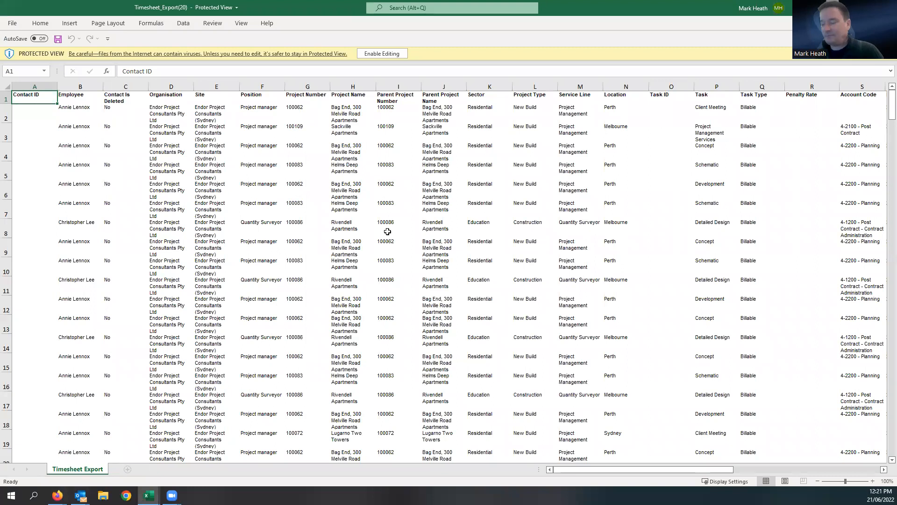
Select and copy all the data on the Timesheet Export sheet, from the Contact ID header to the last used cell
key(ctrl+shift+End)
key(ctrl+c)
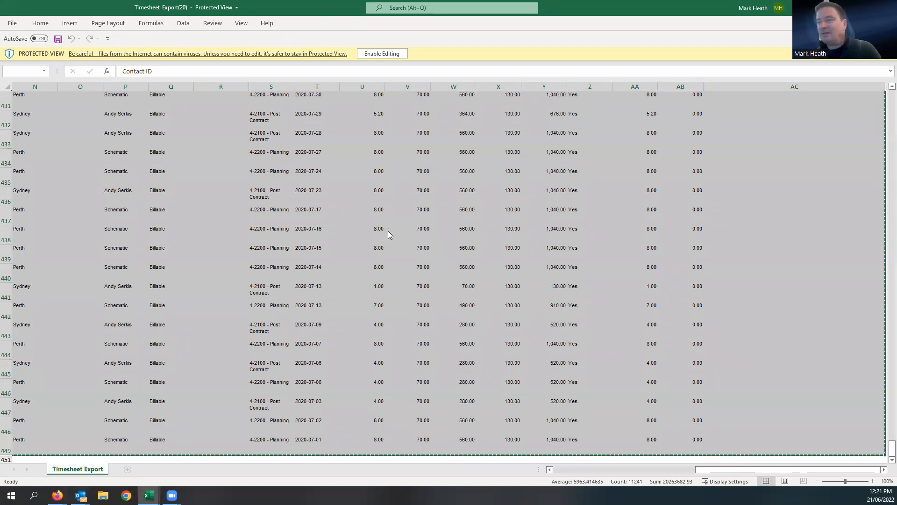
scroll(397, 252, down, 3)
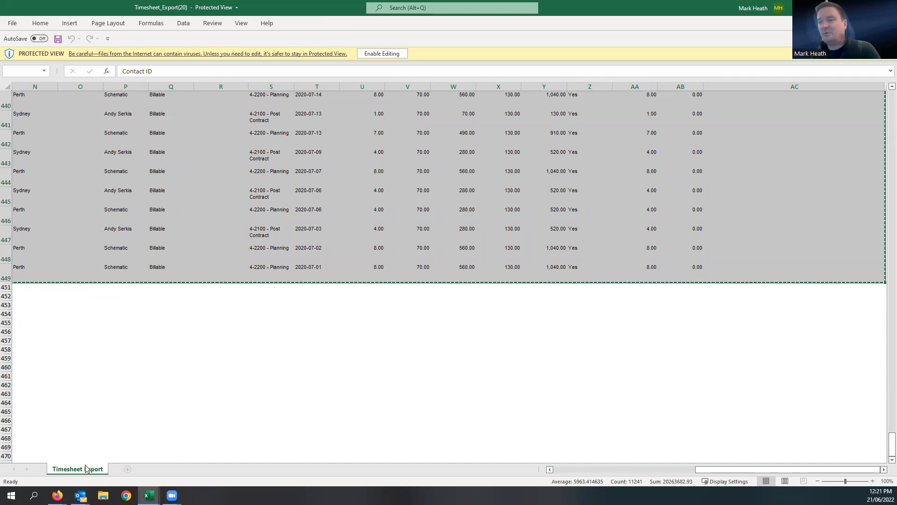
Switch to Firefox and look over the UniPhi Timesheets report list and the Timesheet Export report page
mouse_move(57, 495)
click(116, 468)
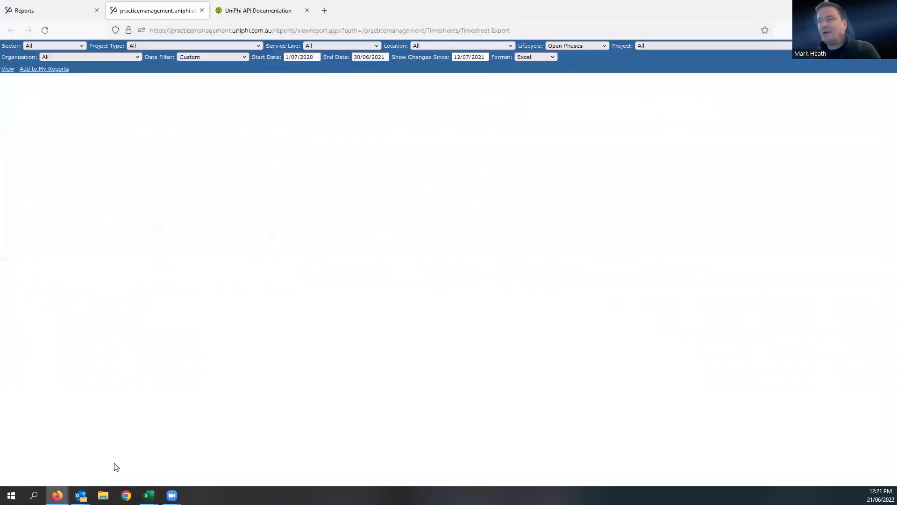
click(38, 9)
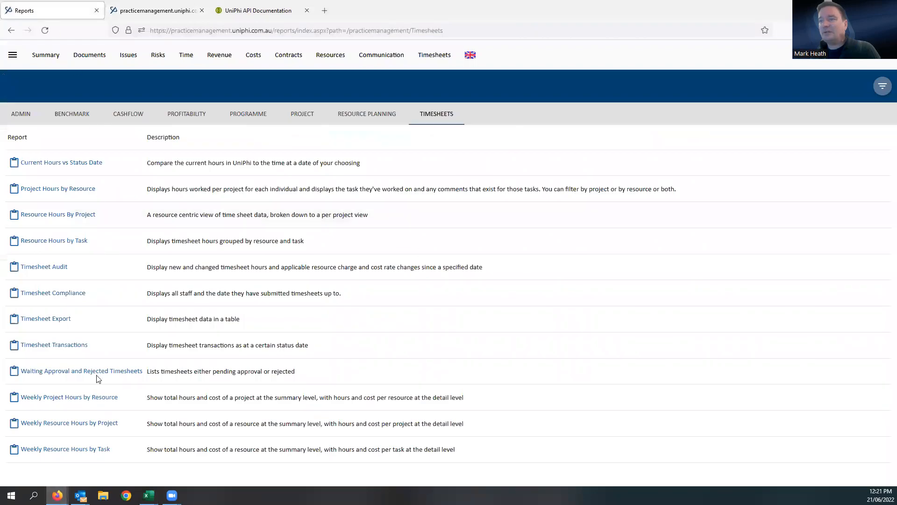
click(180, 14)
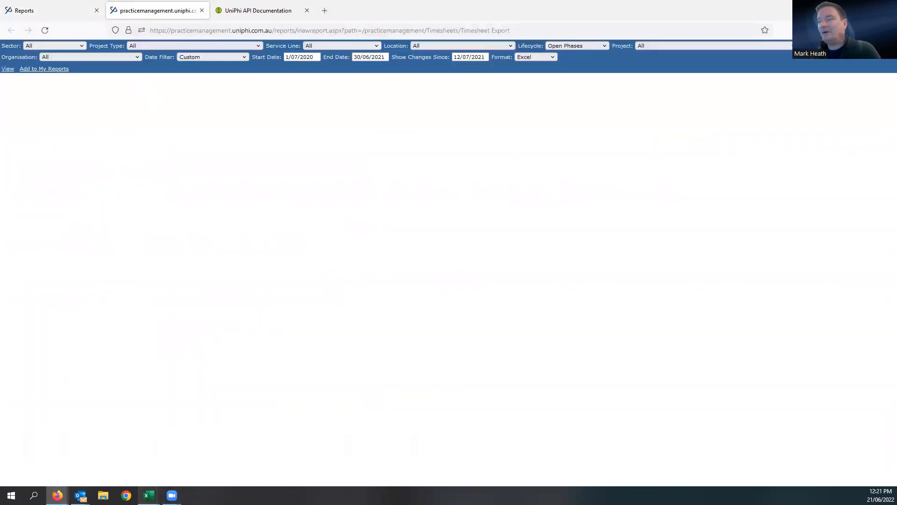
Switch to the downloaded timesheet export in Excel, close it and return to the Book1 workbook
mouse_move(149, 495)
click(200, 471)
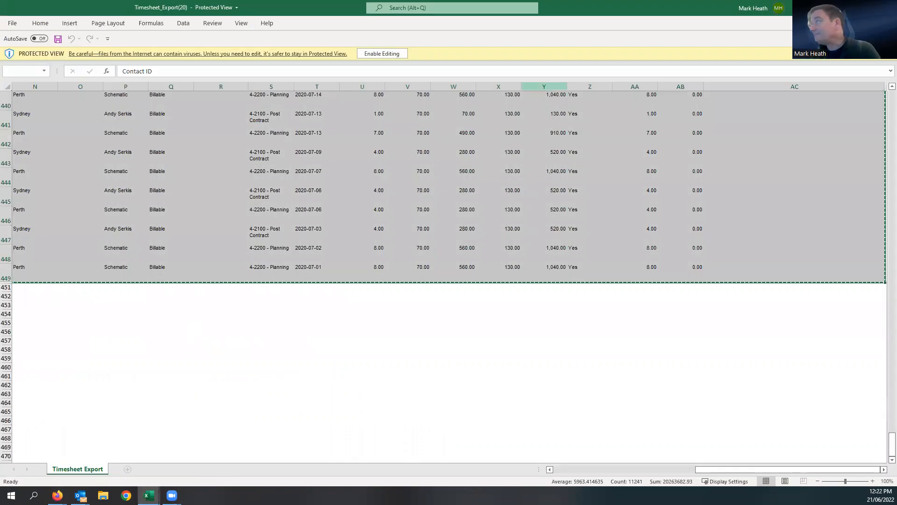
click(886, 8)
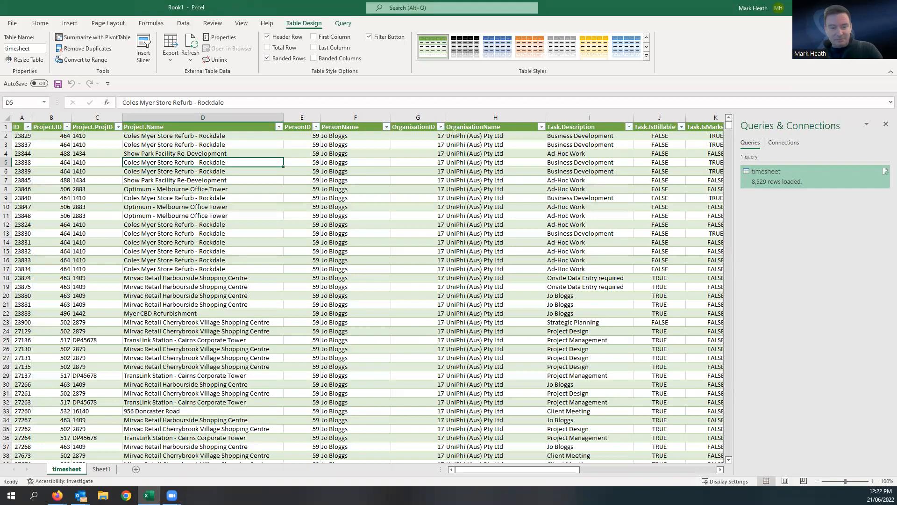
key(alt+Tab)
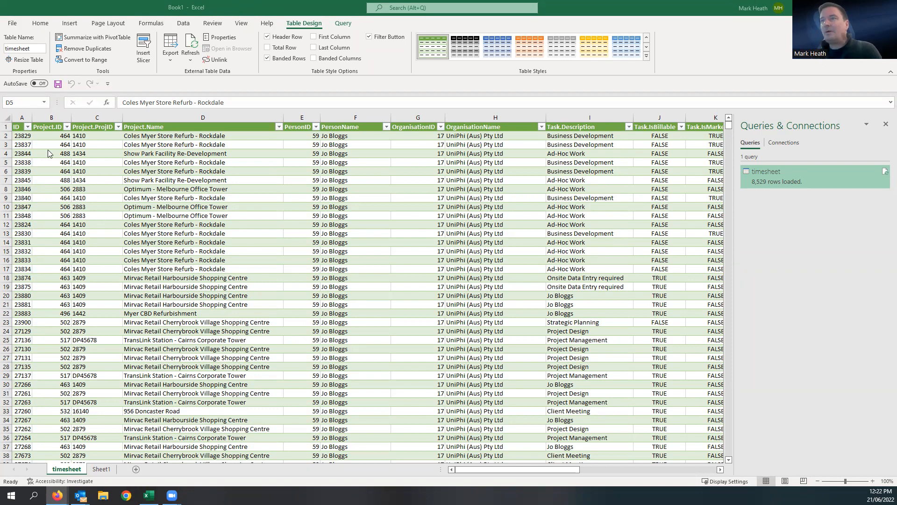
Create a PivotTable from the timesheet table on a new worksheet
click(29, 136)
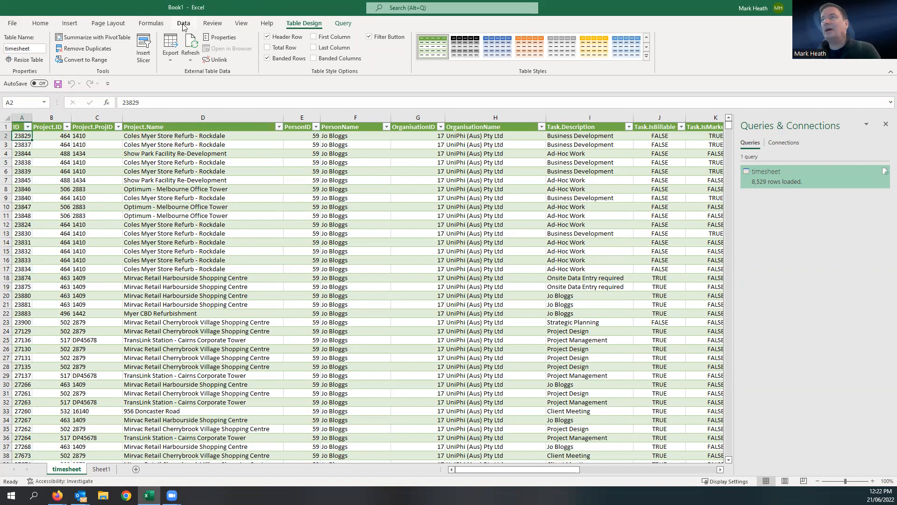
click(70, 23)
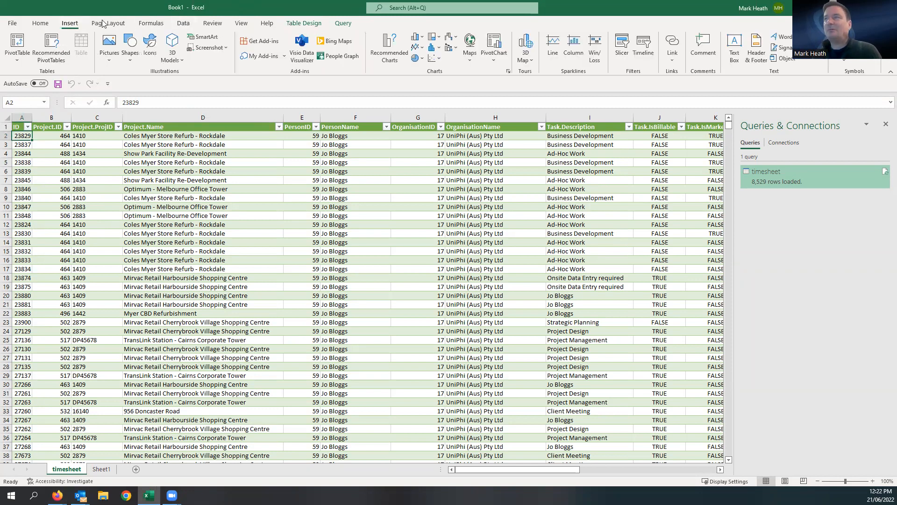
click(17, 47)
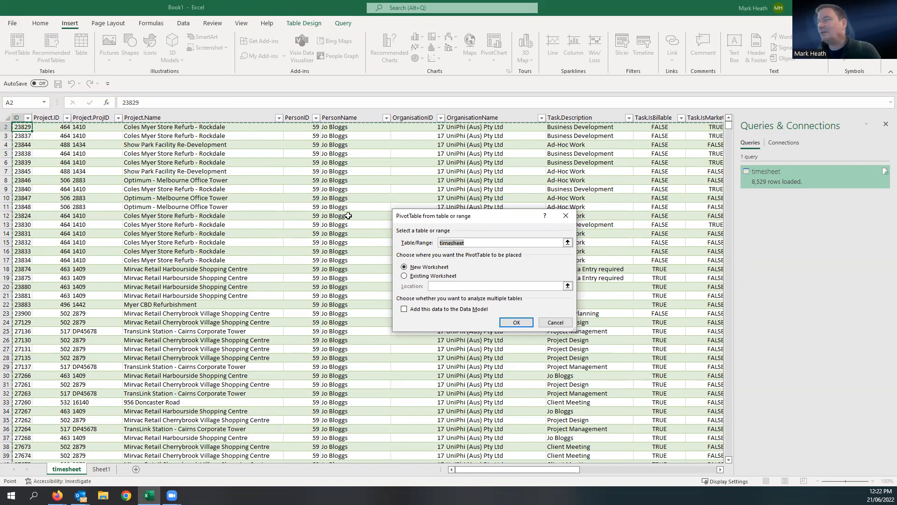
click(515, 324)
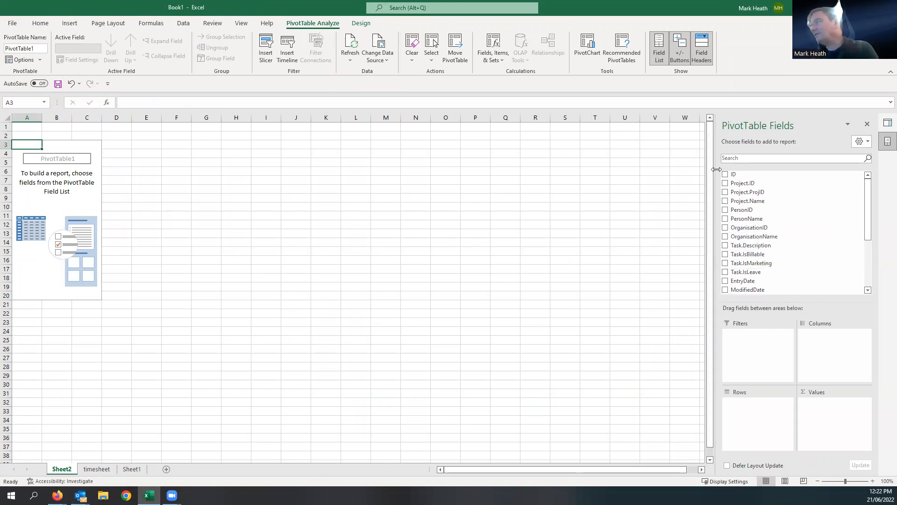
Add Project.Name to the PivotTable rows, with PersonName nested beneath it
click(870, 281)
click(866, 217)
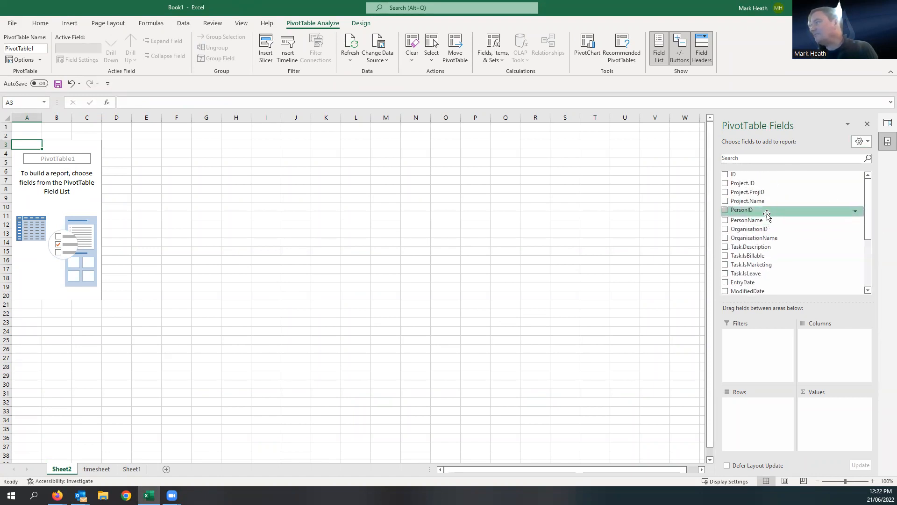
drag(750, 201, 748, 421)
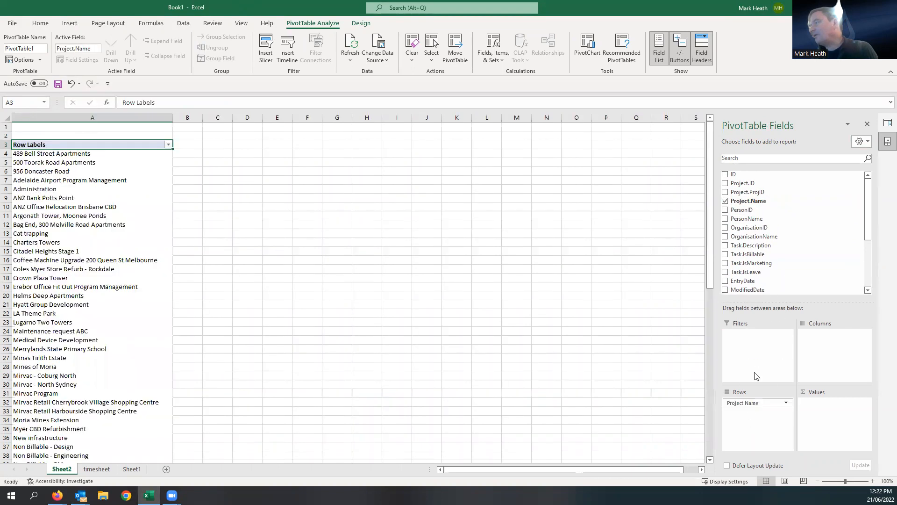
drag(754, 219, 762, 406)
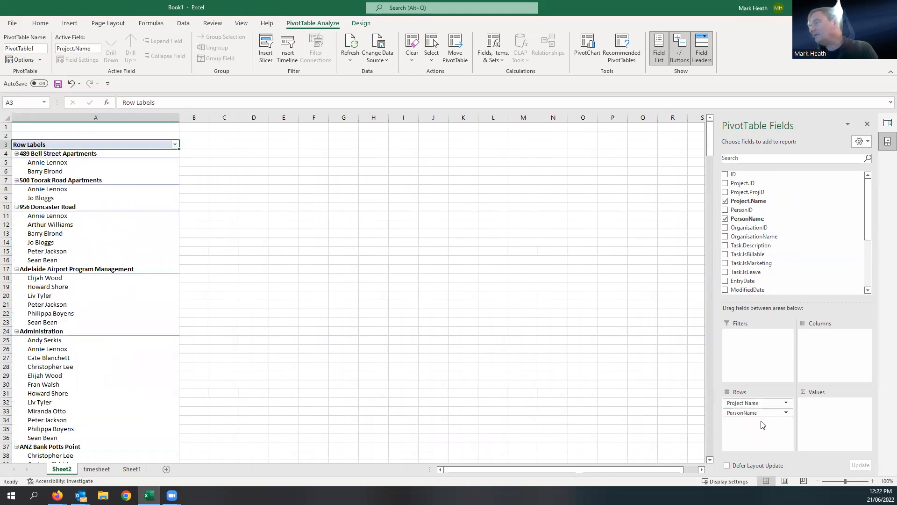
Add the Hours field to the PivotTable values as a sum
click(869, 277)
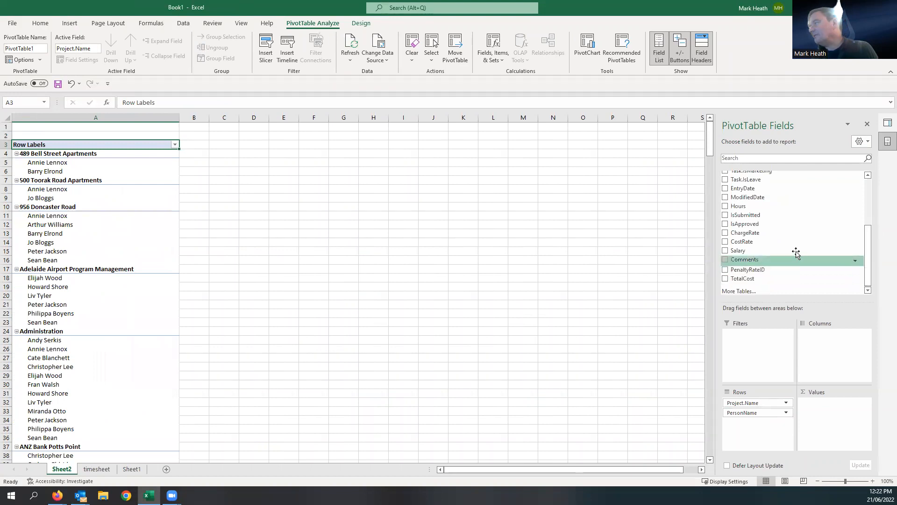
drag(778, 210, 827, 416)
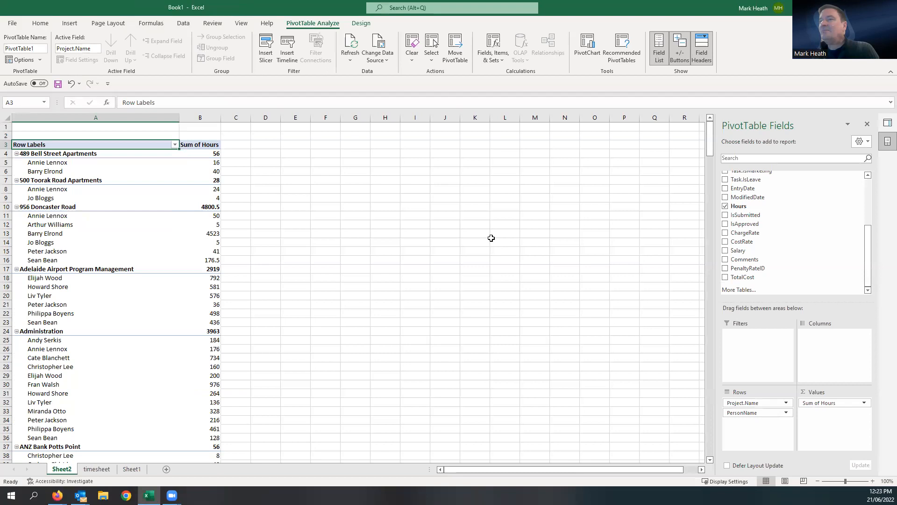
drag(869, 255, 867, 202)
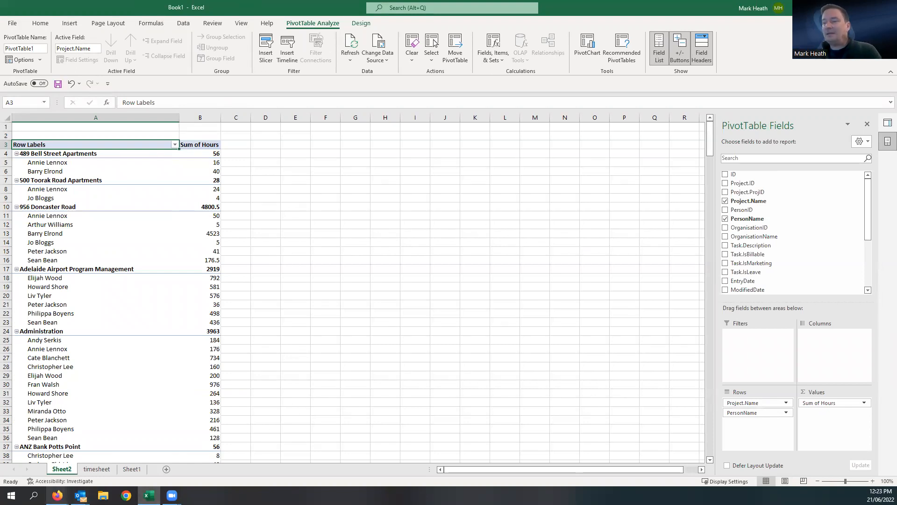
Switch to the UniPhi API Documentation page in Firefox and look through the list of available endpoints
click(57, 495)
click(154, 454)
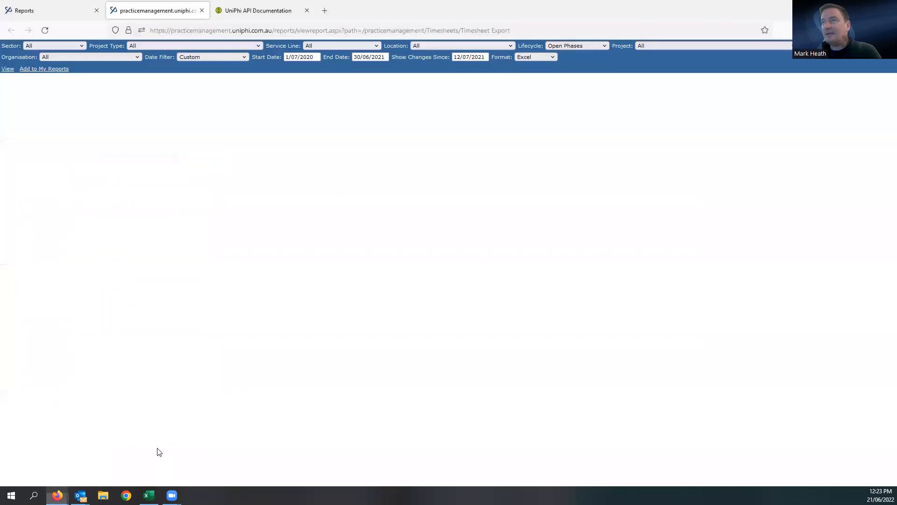
click(255, 10)
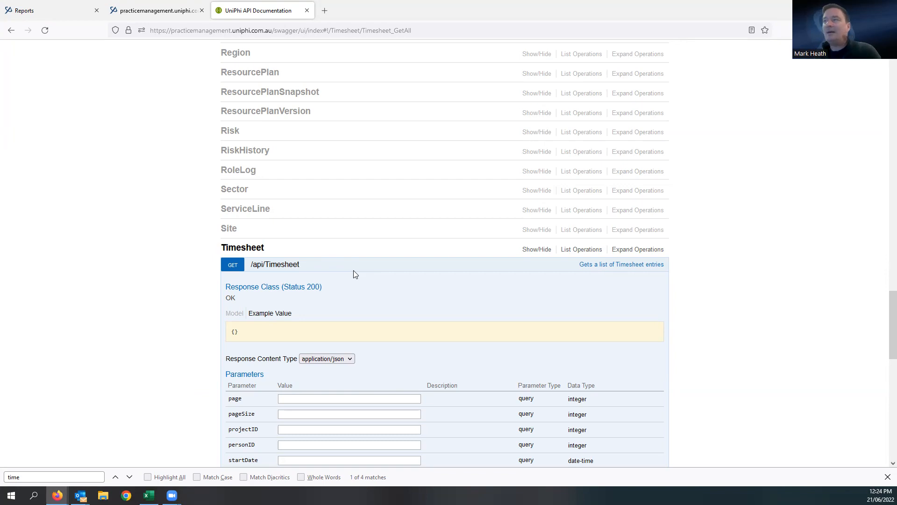
scroll(353, 272, up, 3)
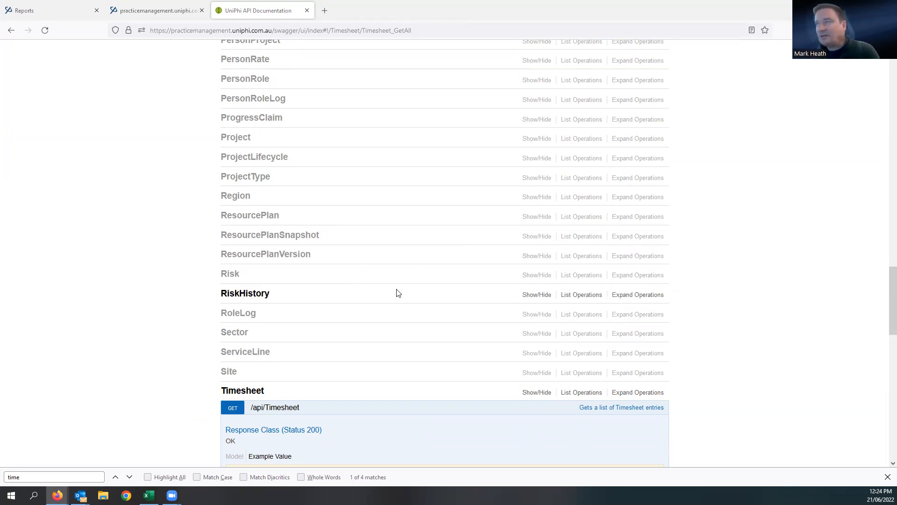
scroll(398, 293, up, 2)
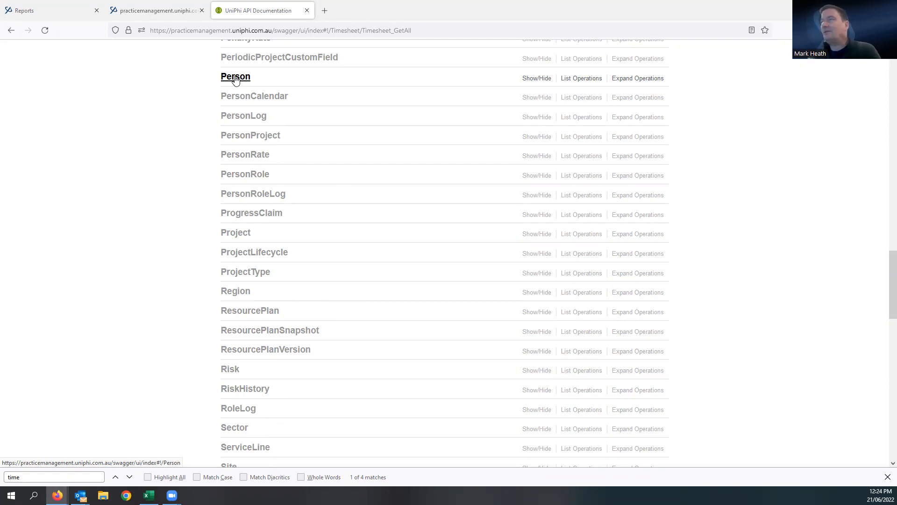
scroll(294, 127, up, 10)
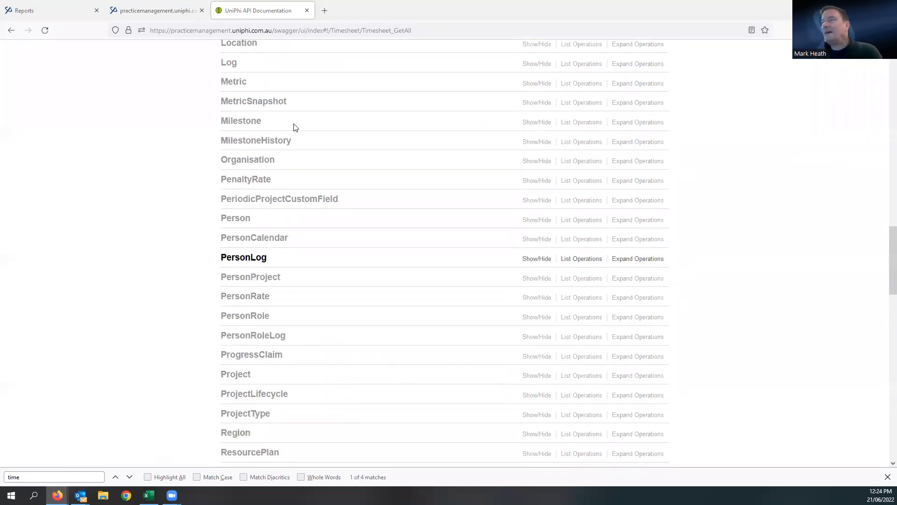
scroll(295, 129, up, 15)
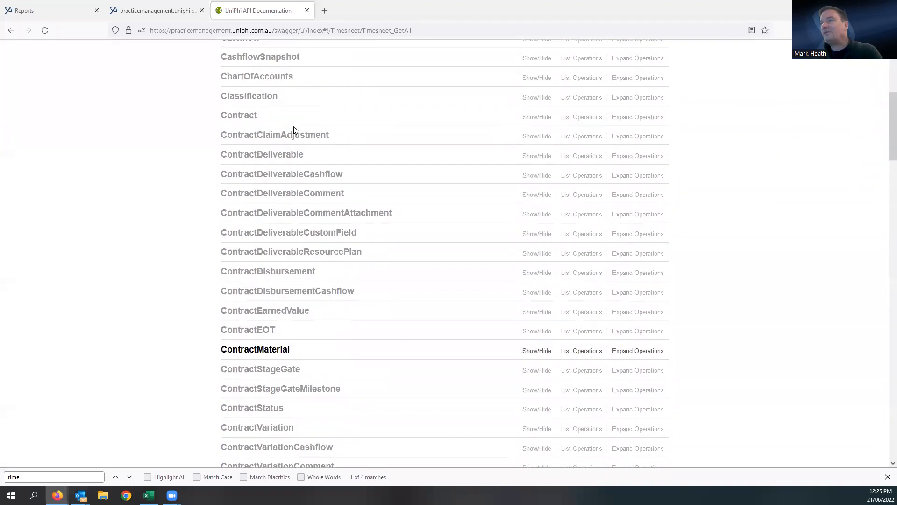
scroll(294, 129, up, 2)
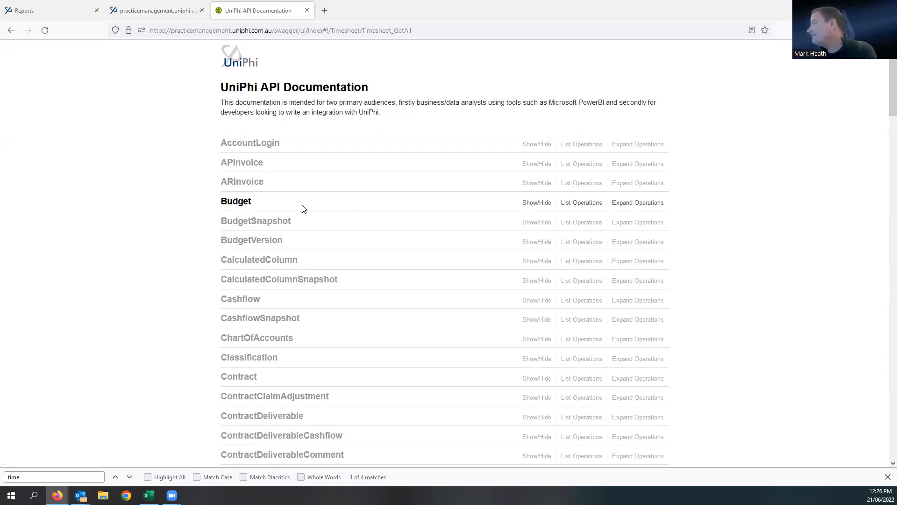
Expand the Budget endpoint's GET /api/Budget operation and run a test request with all parameters left blank
click(244, 202)
click(326, 221)
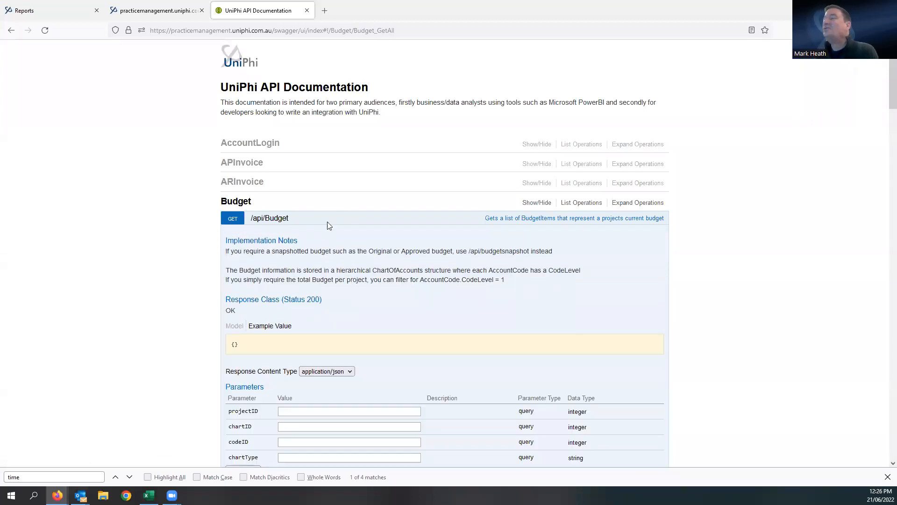
scroll(296, 256, down, 3)
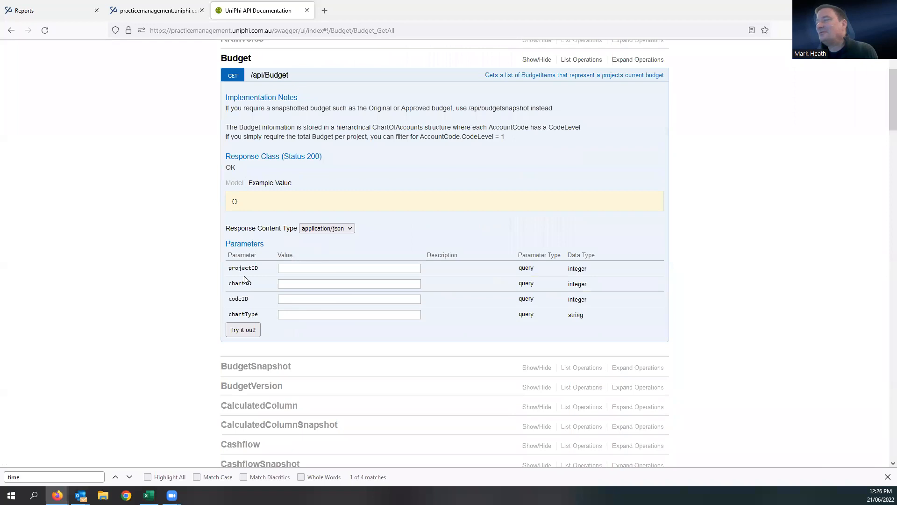
click(255, 329)
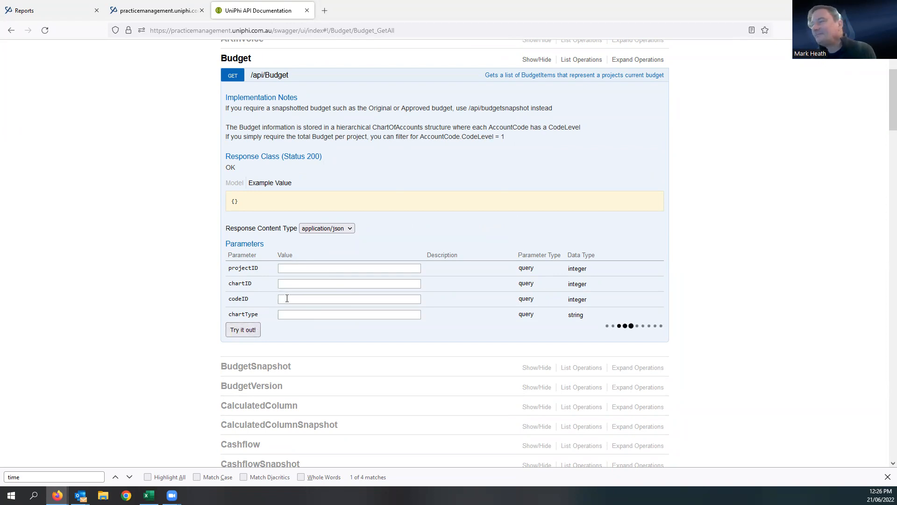
scroll(286, 299, down, 1)
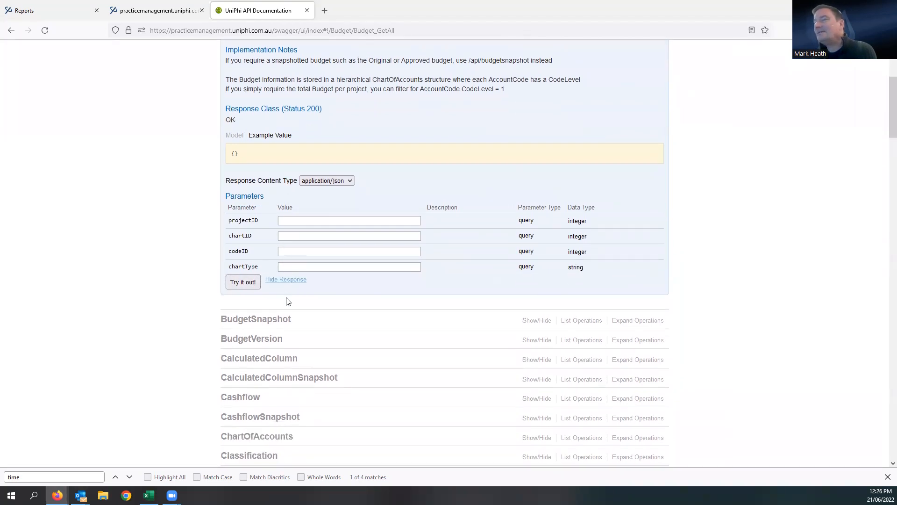
Examine the Budget response body, including its Project, ChartOfAccounts, AccountCode, Budget and ForecastToComplete fields, and the response headers
scroll(259, 326, down, 4)
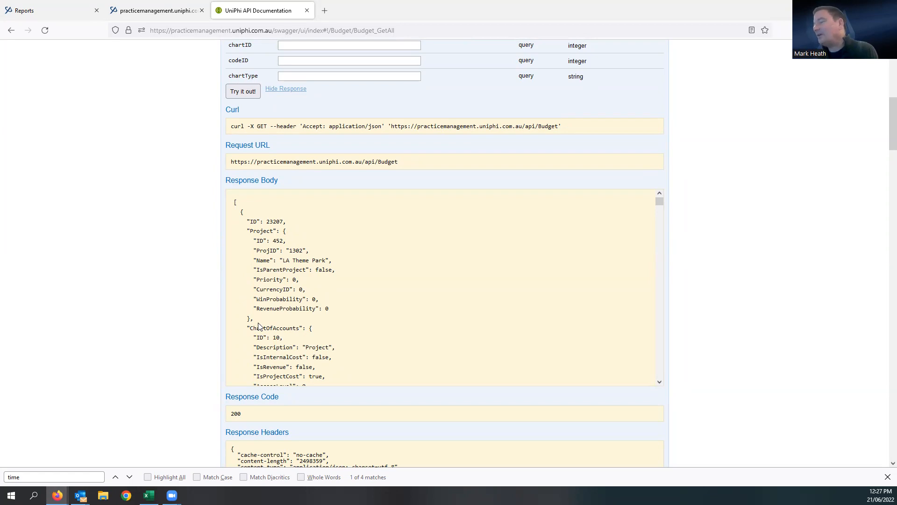
scroll(363, 309, down, 5)
scroll(363, 310, down, 3)
scroll(364, 310, up, 12)
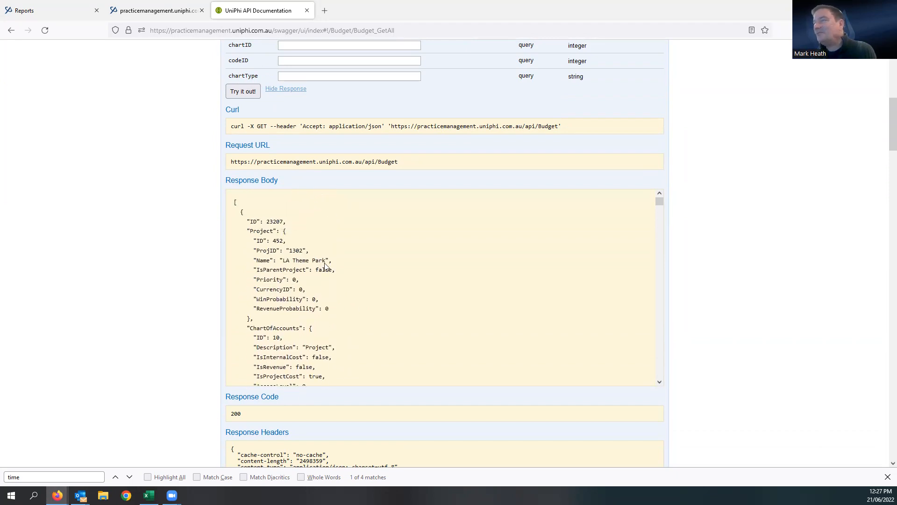
scroll(292, 251, down, 6)
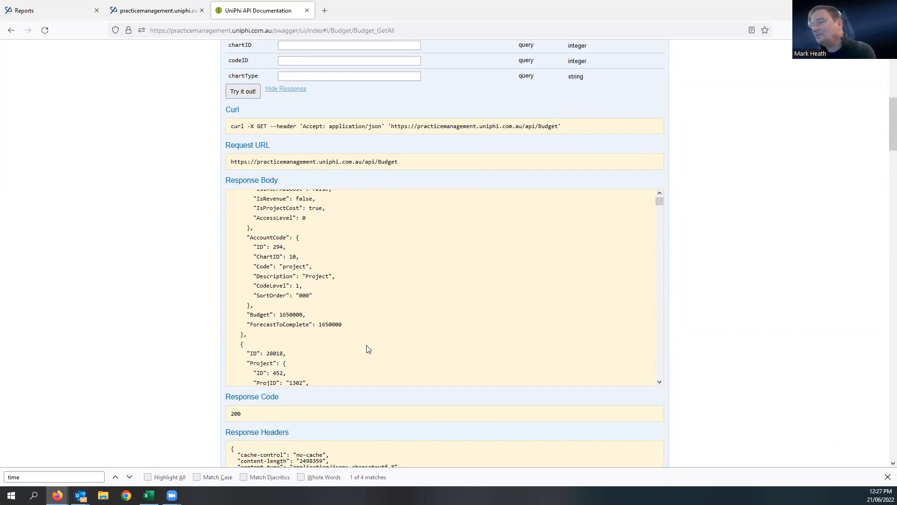
scroll(367, 348, down, 3)
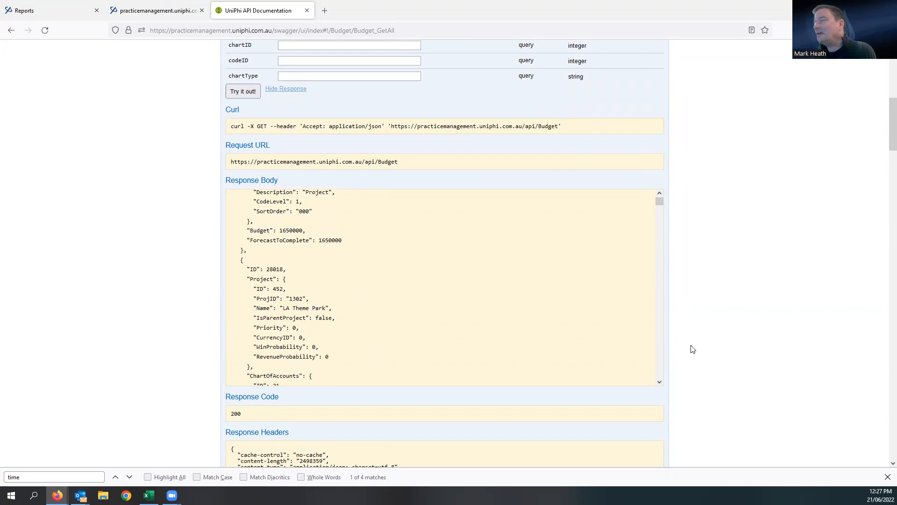
scroll(701, 351, down, 1)
scroll(701, 350, down, 3)
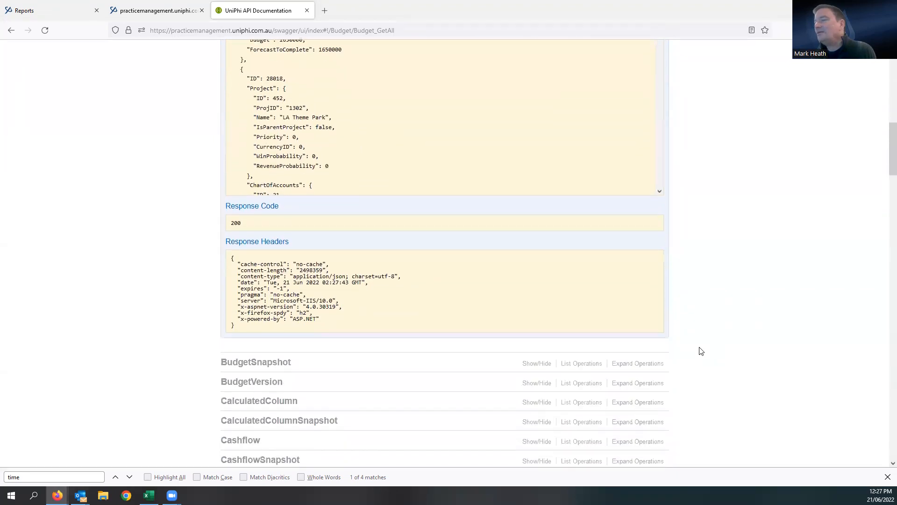
Expand the GET /api/BudgetVersion operation and read its implementation notes and parameters
click(278, 383)
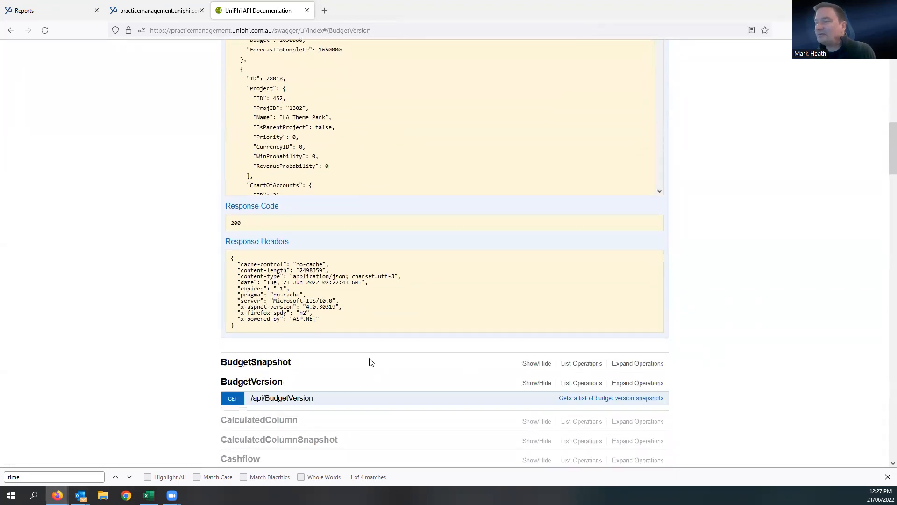
click(234, 402)
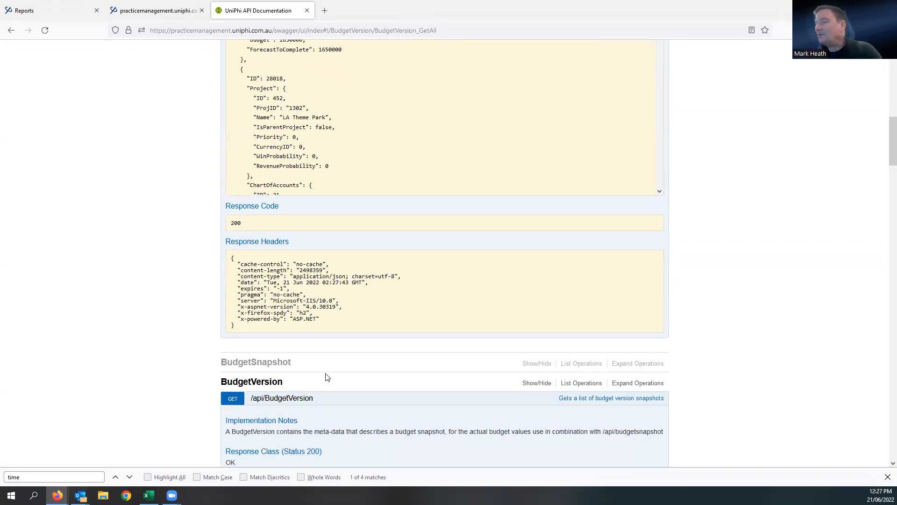
scroll(290, 381, down, 3)
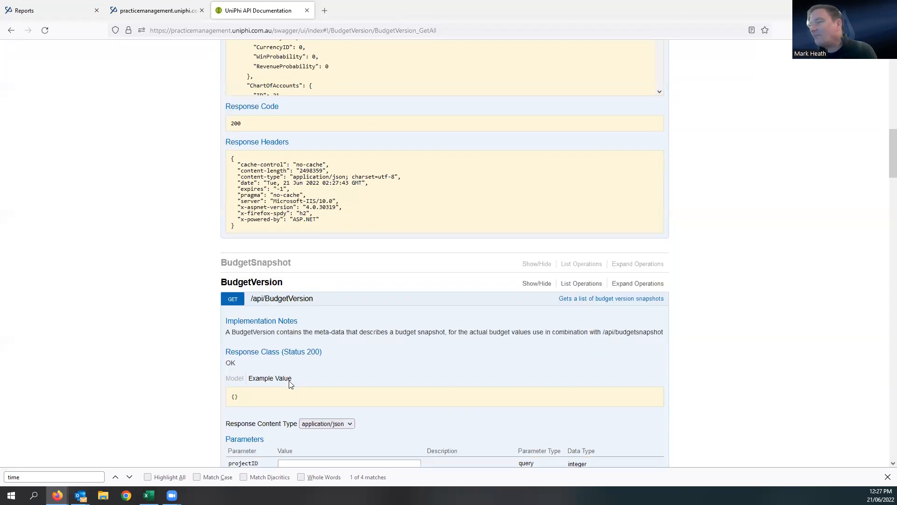
scroll(290, 383, down, 1)
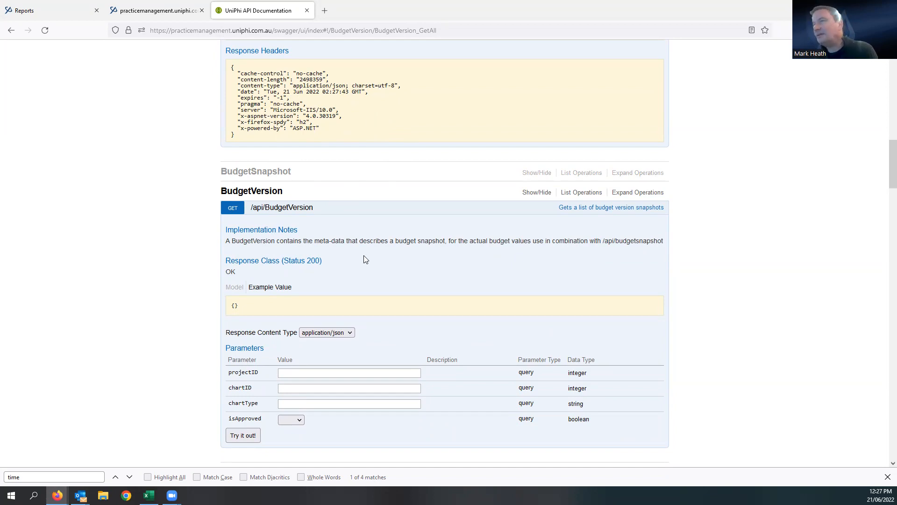
Highlight the project Name line "LA Theme Park" in the Budget response body and look at the fields following it
scroll(364, 258, up, 2)
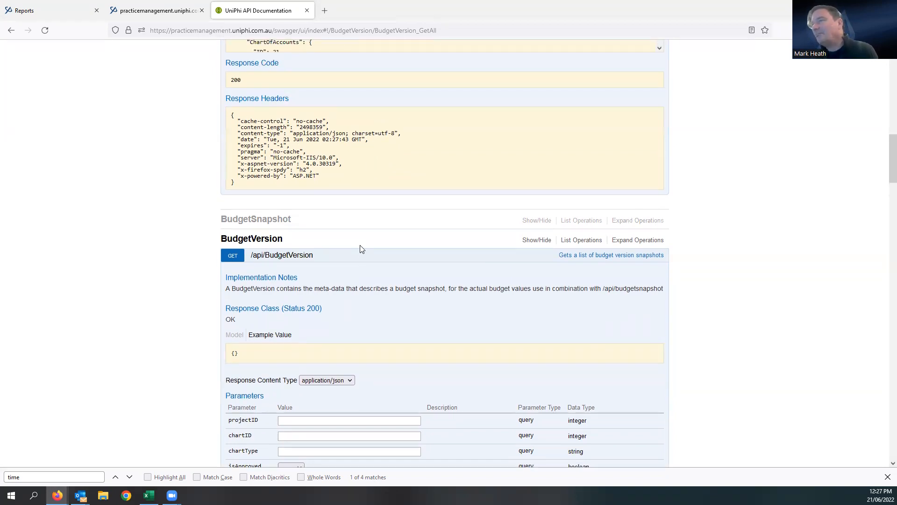
scroll(334, 95, up, 3)
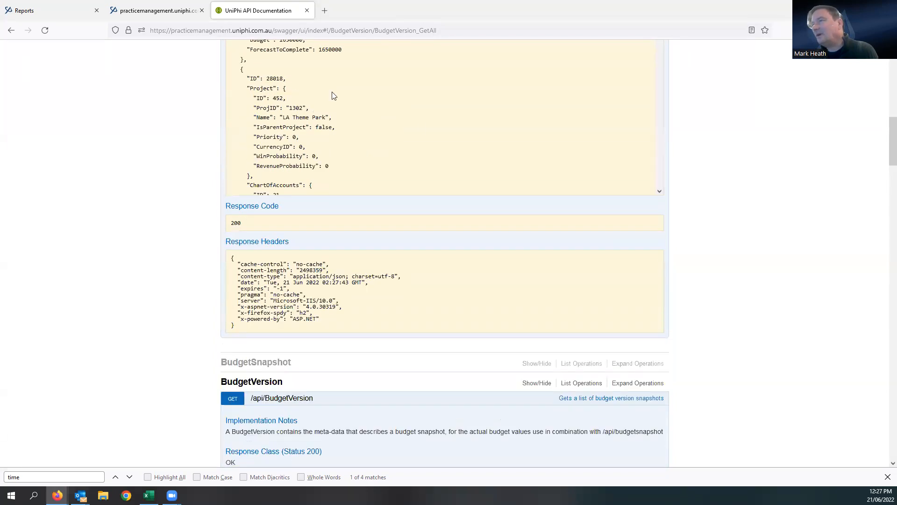
drag(283, 118, 353, 123)
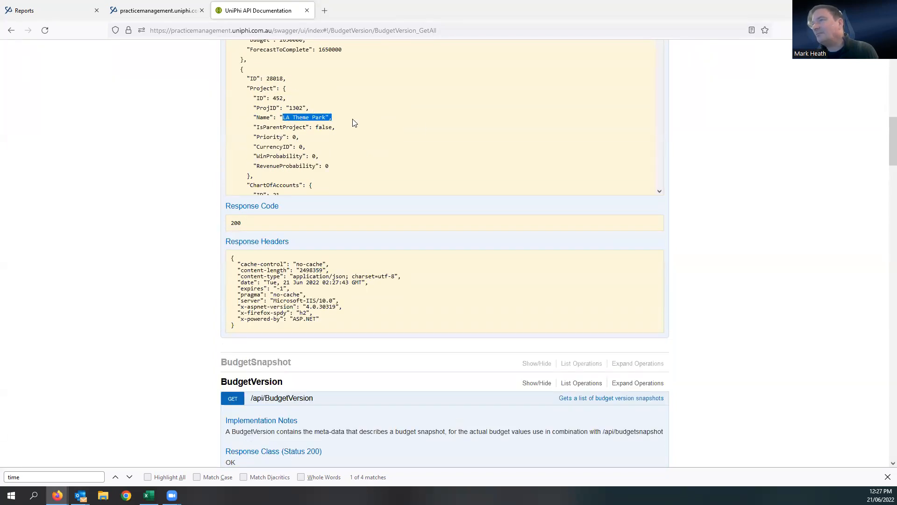
click(354, 123)
drag(257, 117, 350, 117)
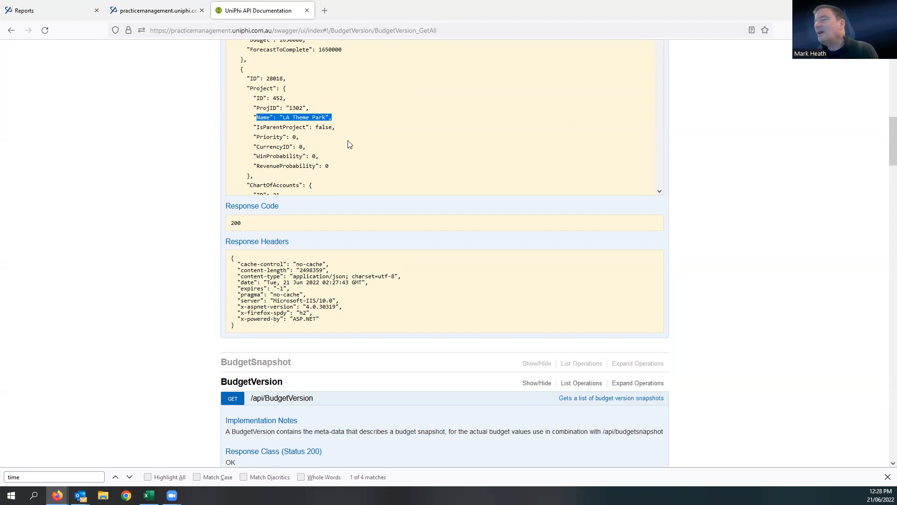
scroll(351, 189, down, 2)
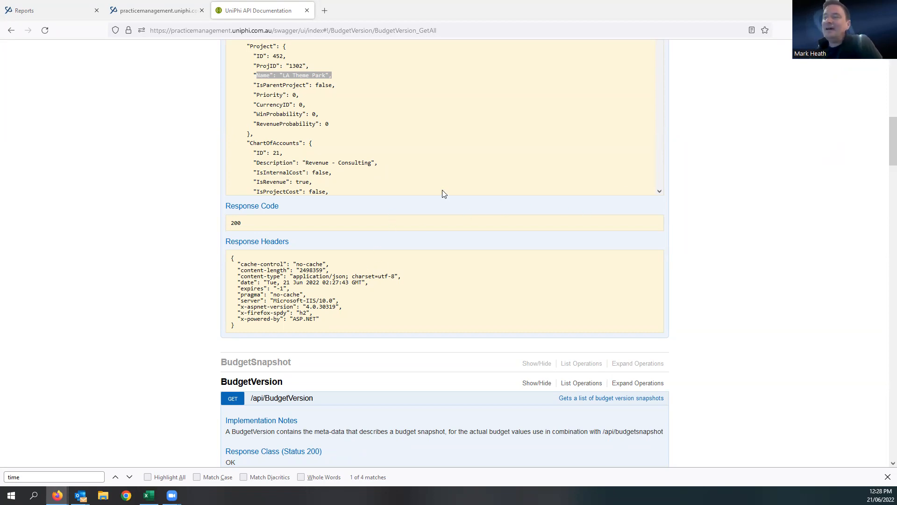
Switch to the Book1 workbook in Excel, view the timesheet sheet and return to the API documentation in Firefox
click(149, 495)
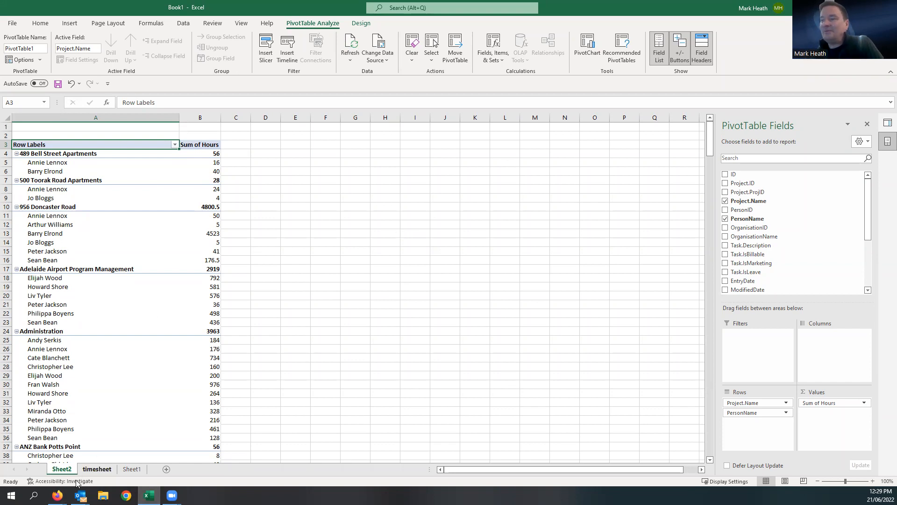
click(95, 469)
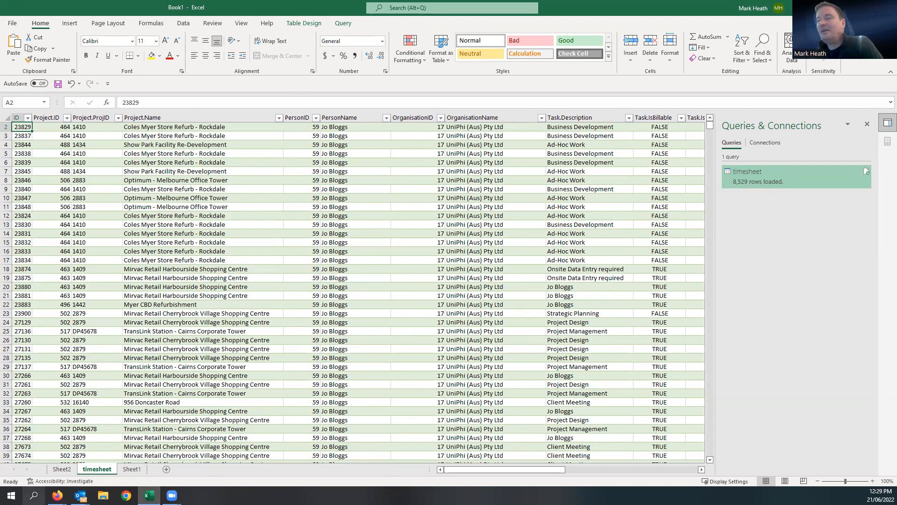
mouse_move(57, 496)
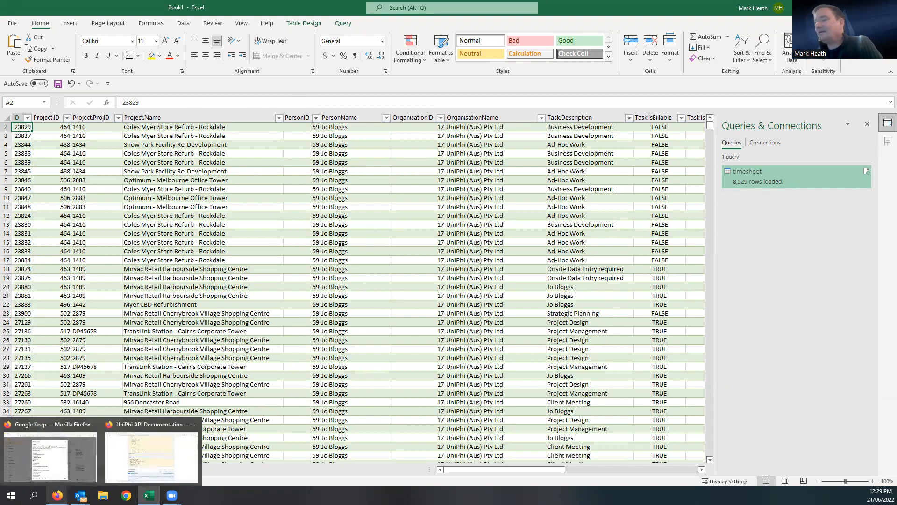
click(125, 452)
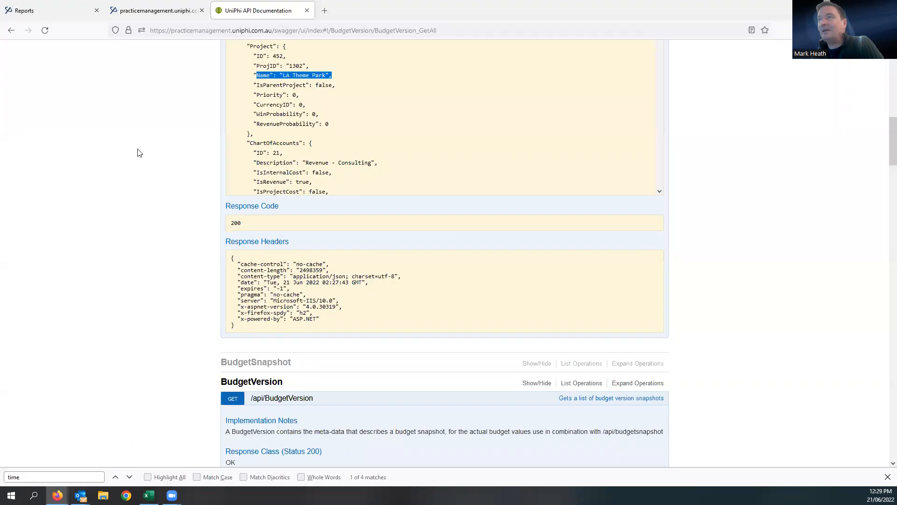
Return to the UniPhi Reports page and open the Timesheets configuration to view its project administration list
click(141, 11)
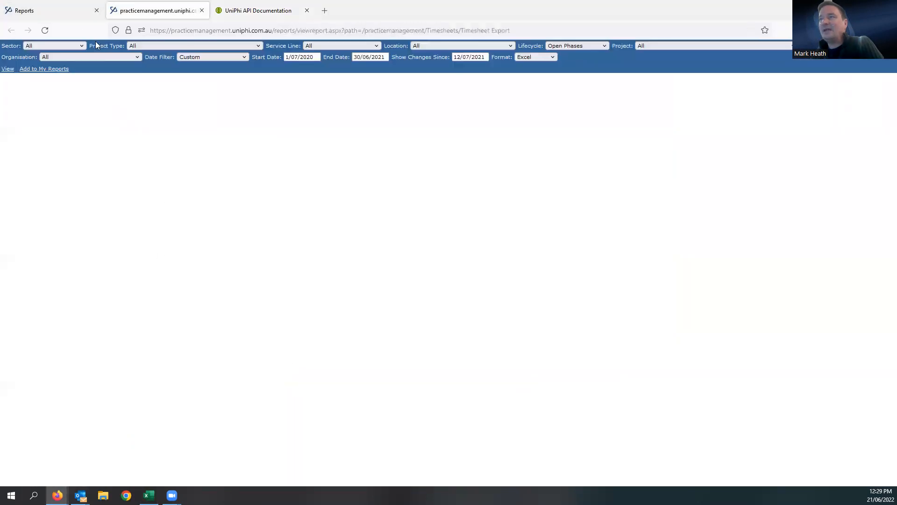
click(71, 7)
click(14, 55)
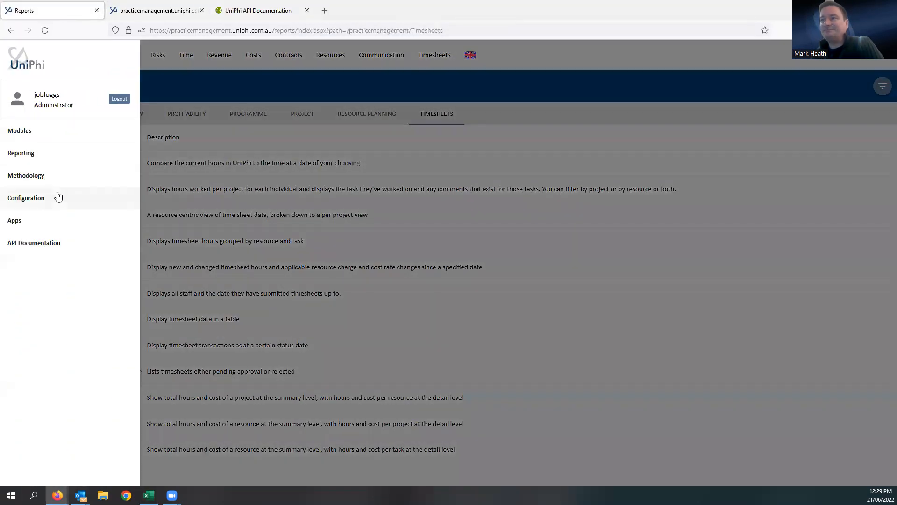
click(87, 206)
scroll(114, 243, down, 5)
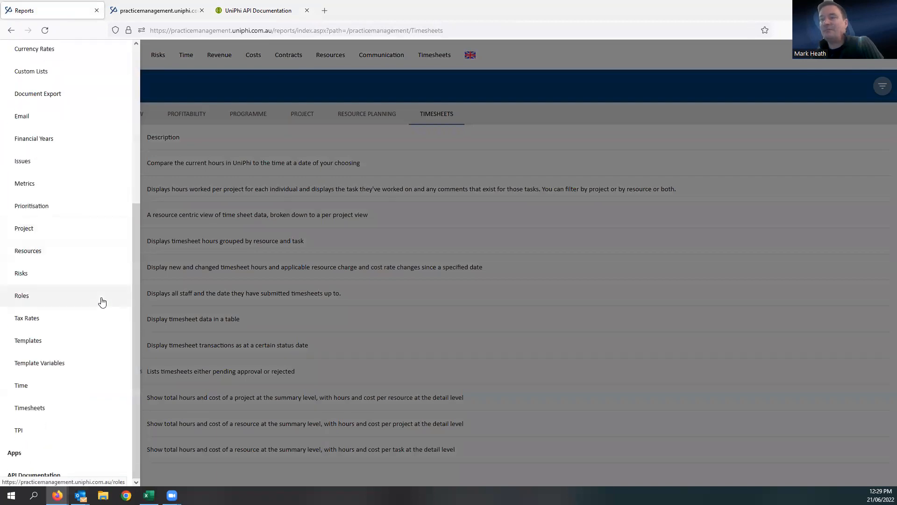
click(74, 410)
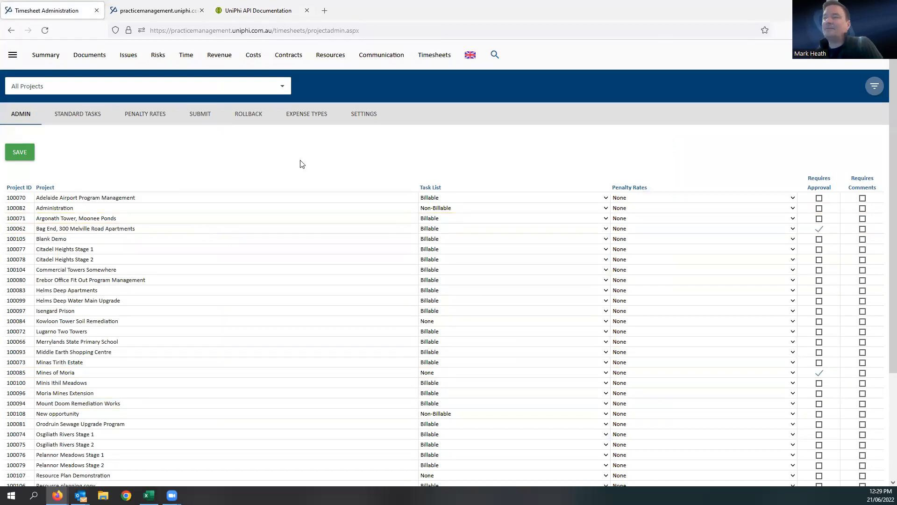
Open the Resources configuration and look over the Resource Rates classifications, charge rates and cost rates
click(12, 57)
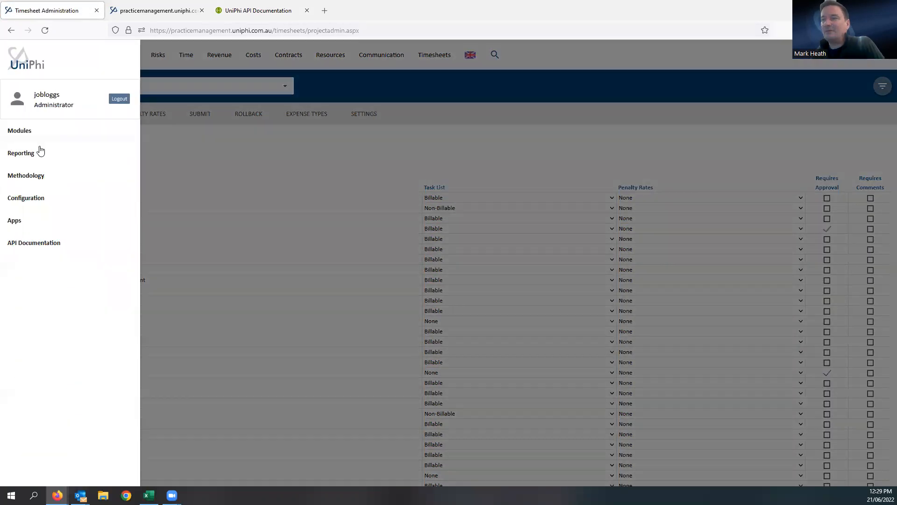
click(46, 200)
scroll(62, 211, down, 2)
scroll(61, 211, down, 3)
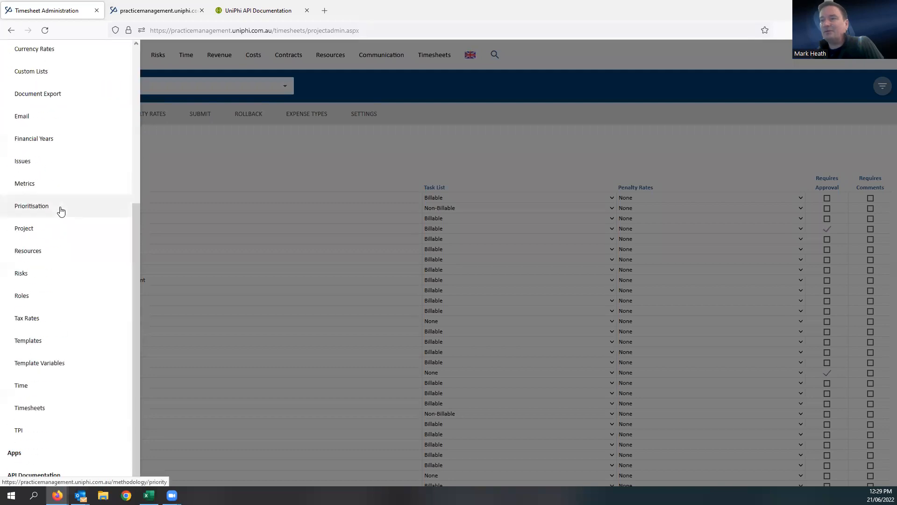
click(40, 251)
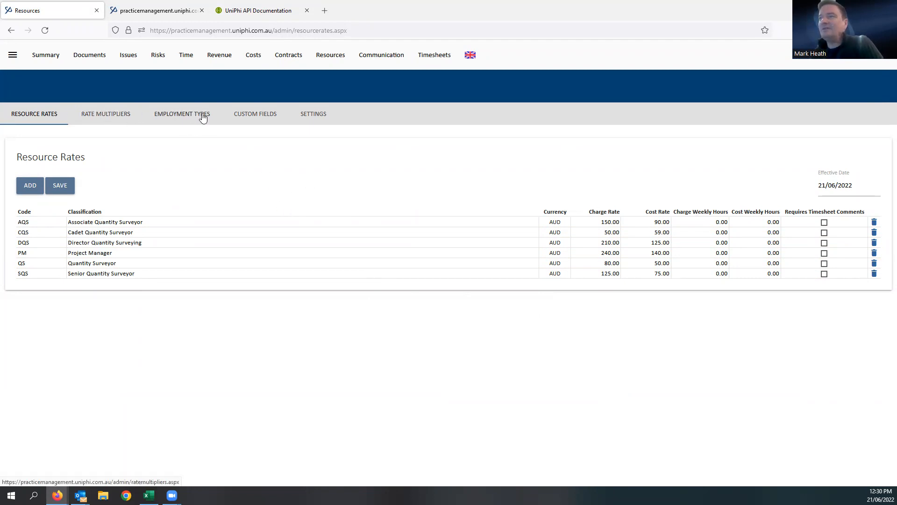
Examine the Employment Types settings, including the blank form for a new type and the Casual entry
click(186, 120)
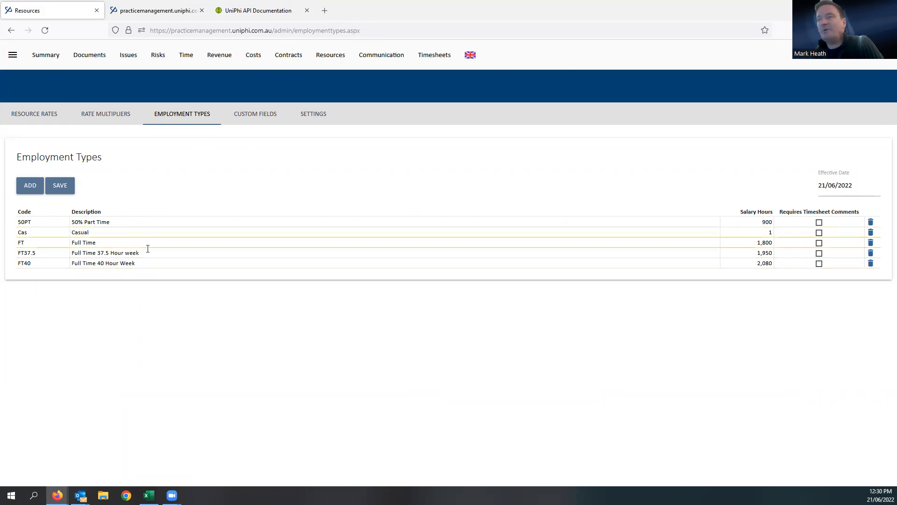
click(28, 192)
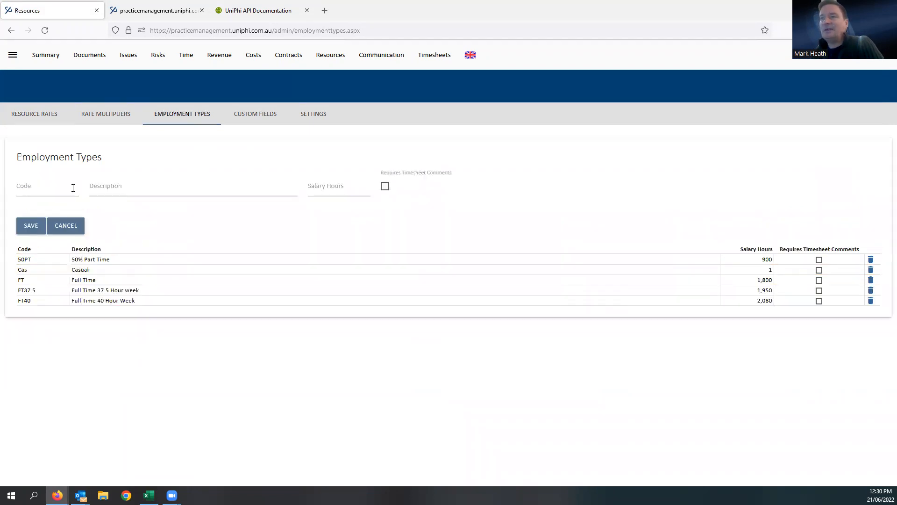
click(72, 230)
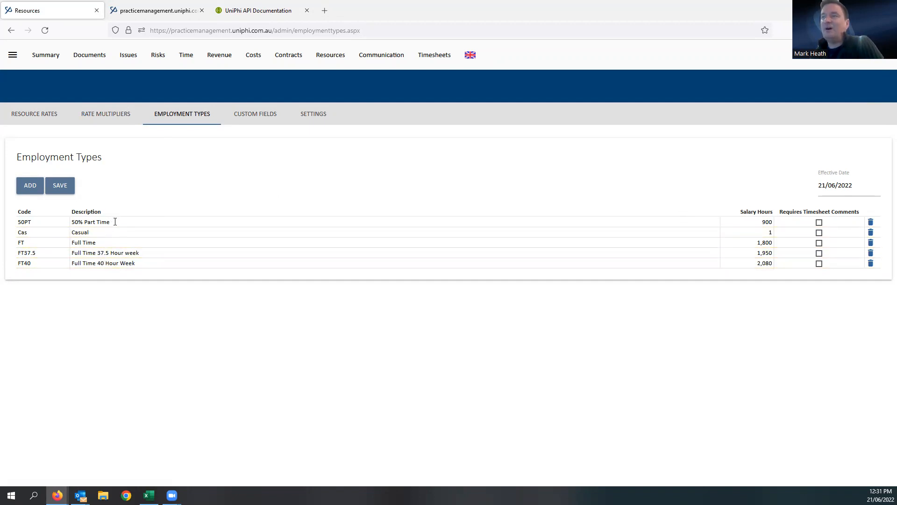
double_click(103, 232)
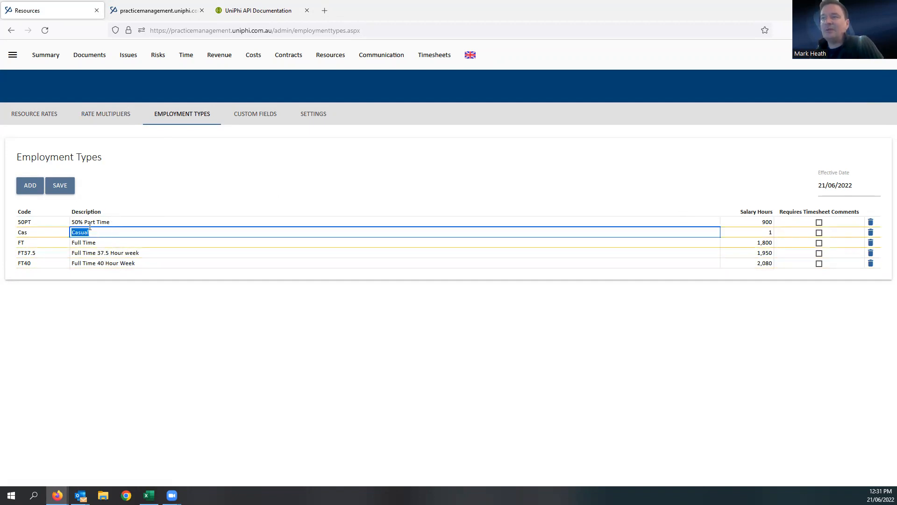
click(202, 208)
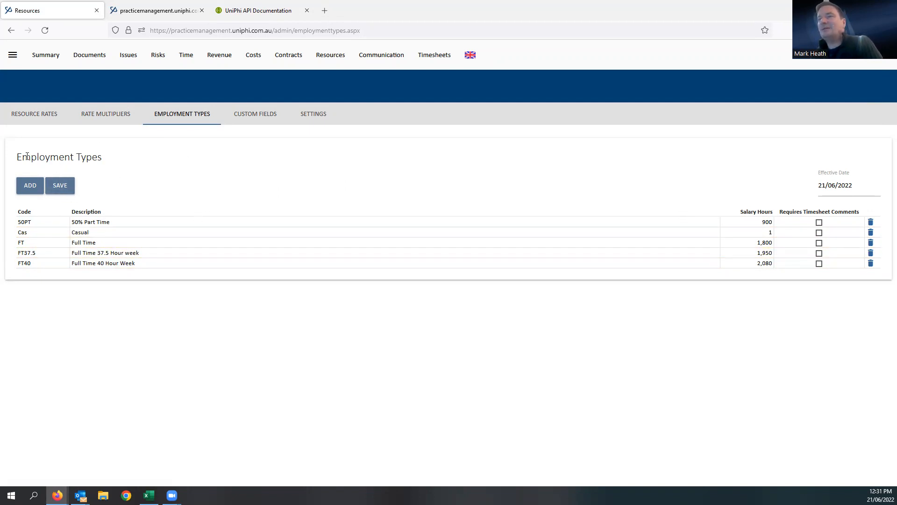
drag(17, 157, 130, 160)
click(131, 160)
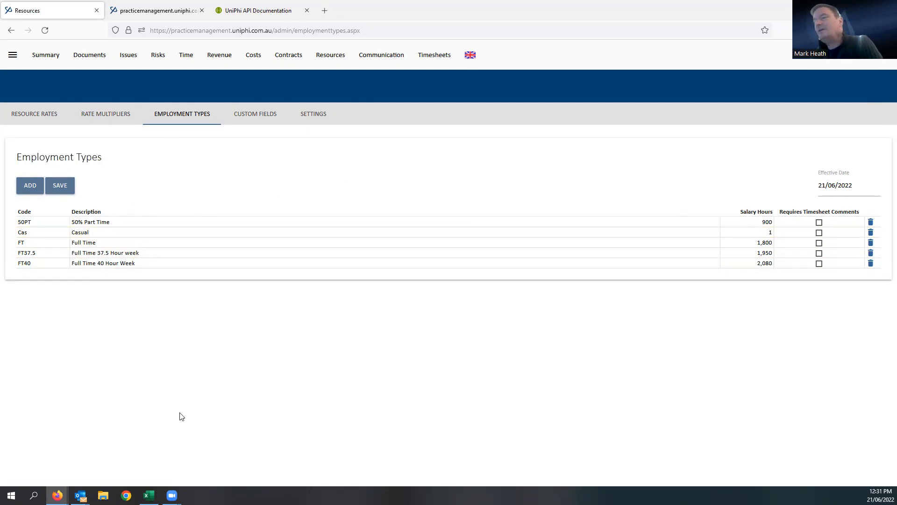
click(149, 496)
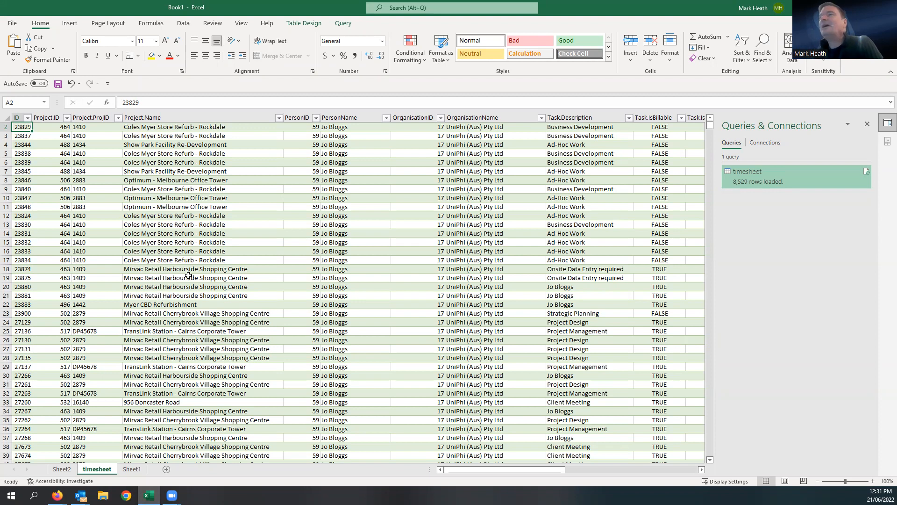
click(184, 24)
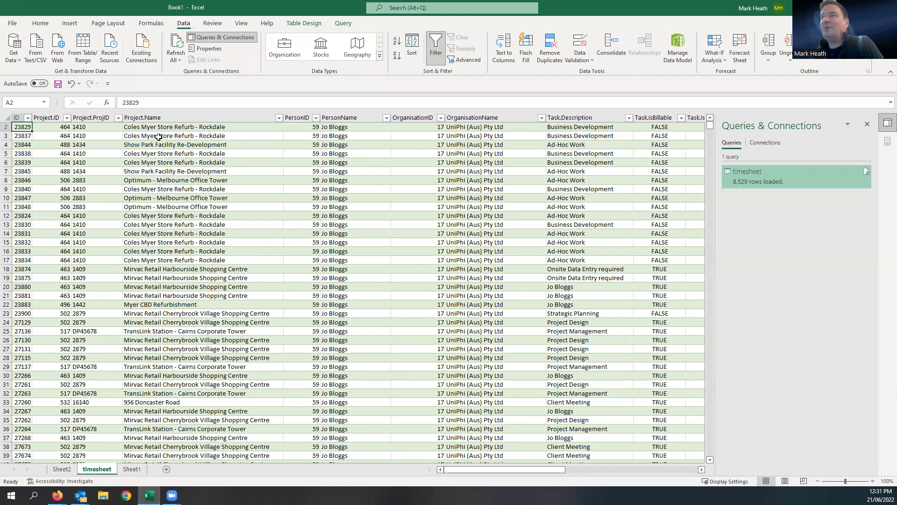
click(59, 43)
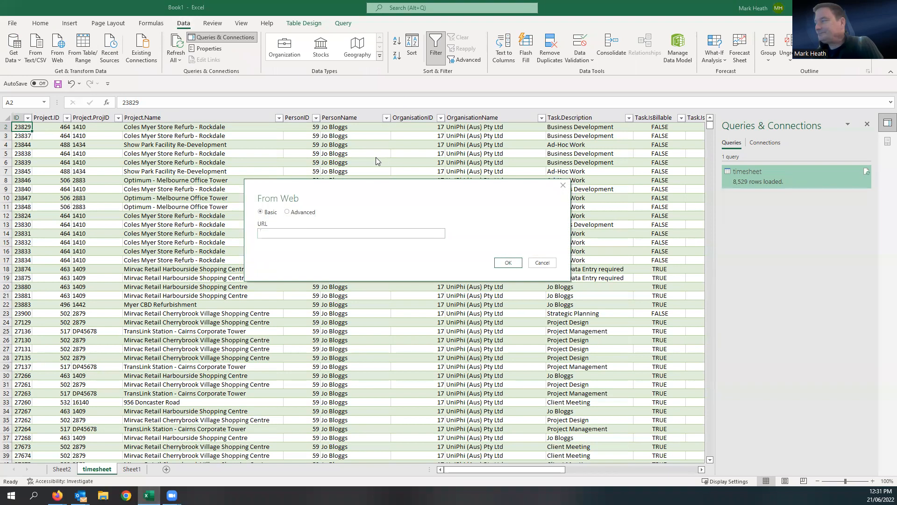
text(https://practice)
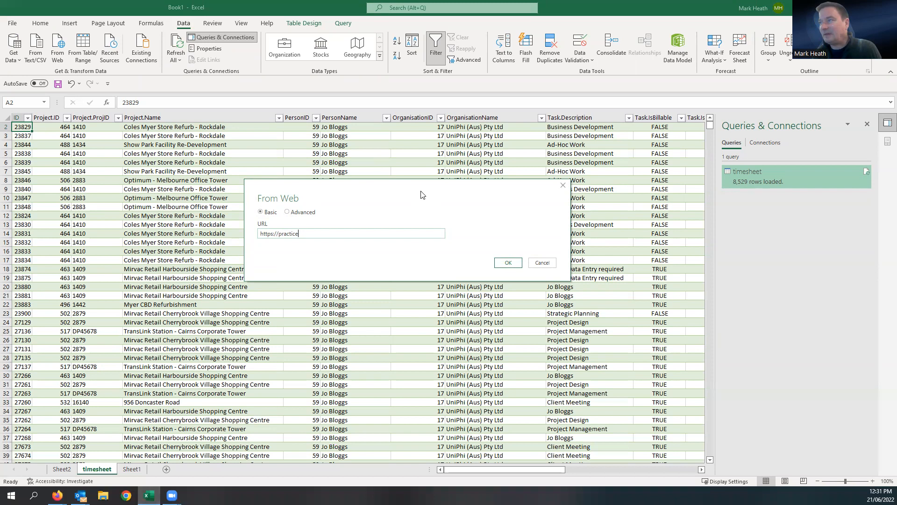
text(ranagement)
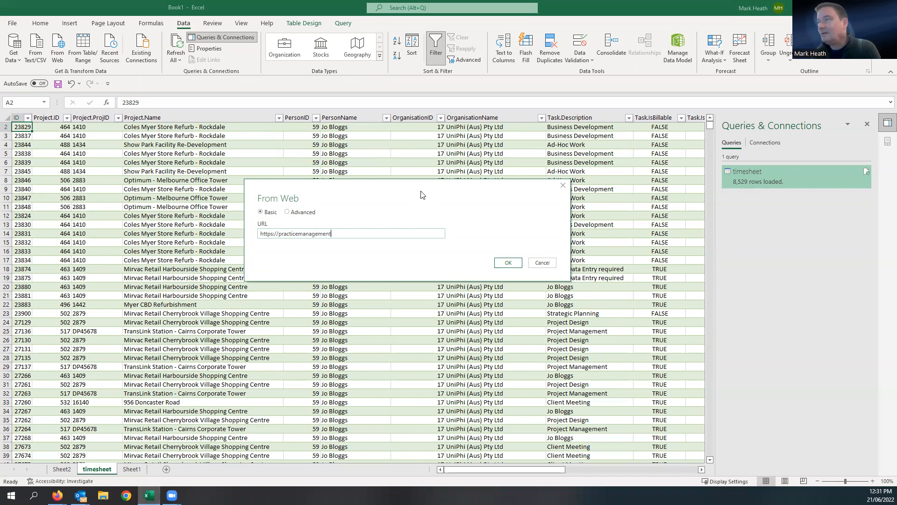
text(.uniphi.com.au)
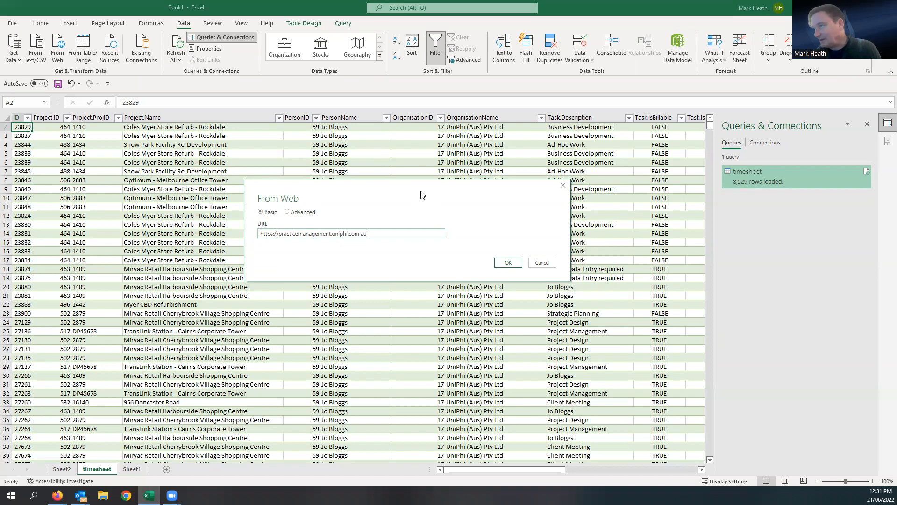
text(/api)
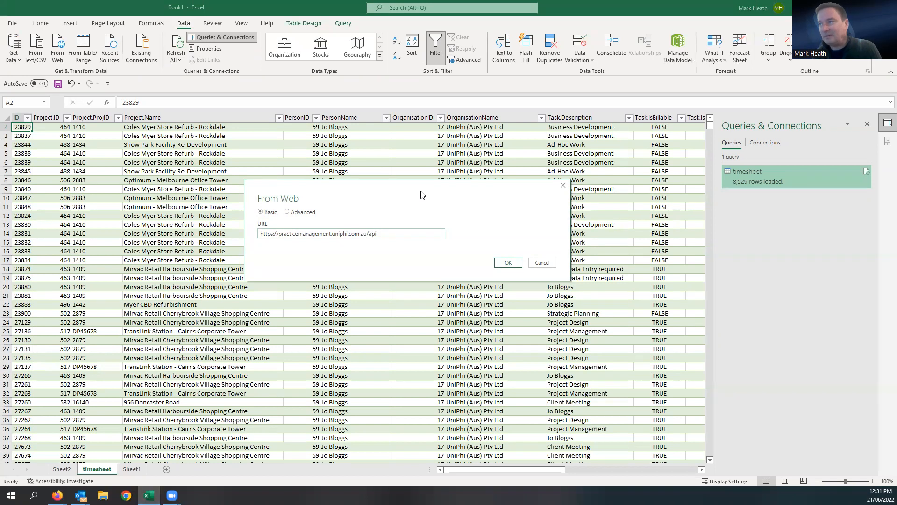
text(/com)
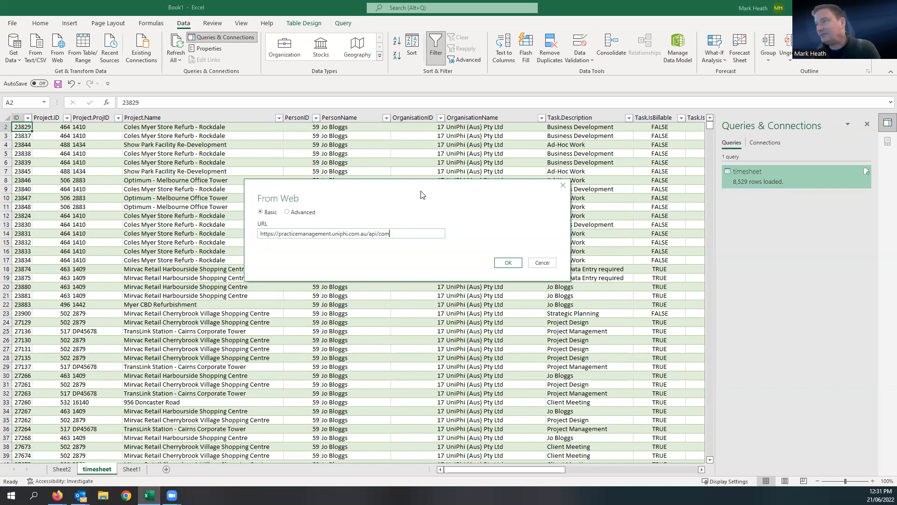
key(BackSpace)
key(BackSpace)
key(BackSpace)
text(person)
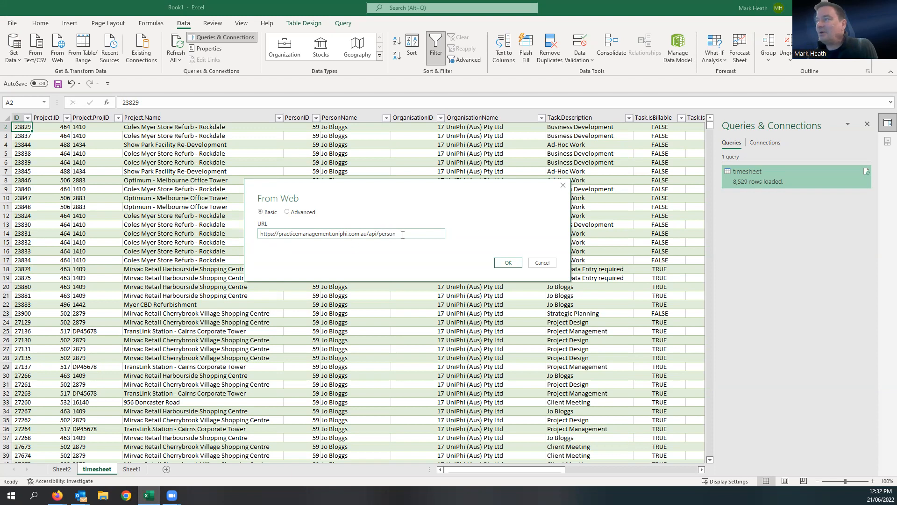
click(509, 263)
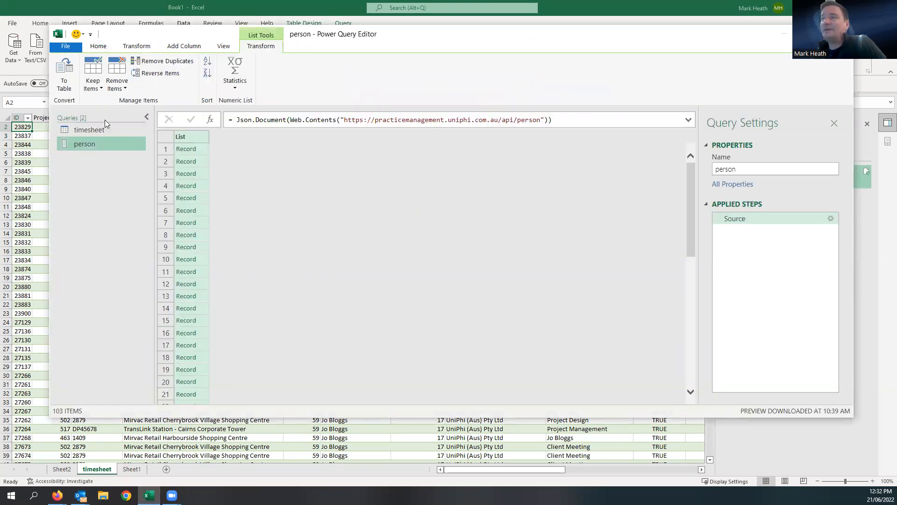
Convert the person record list to a table and load the complete list of fields for expanding Column1
click(63, 82)
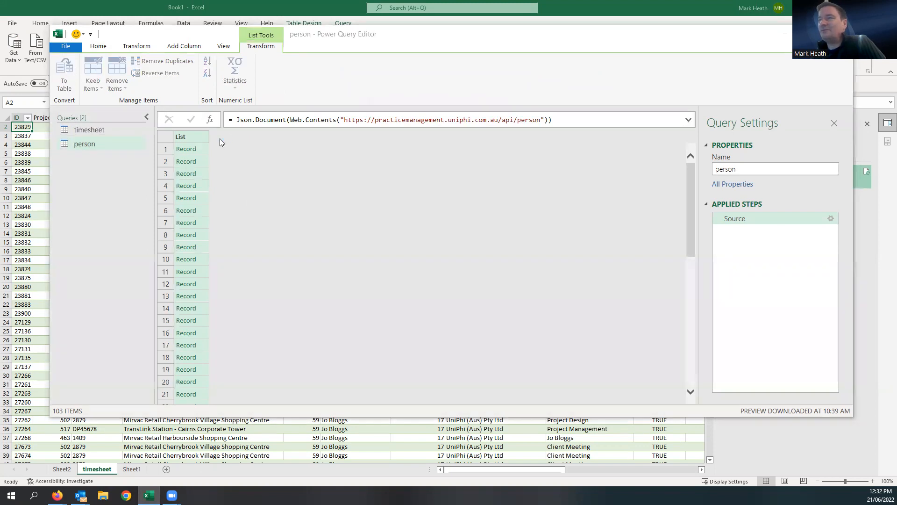
click(508, 270)
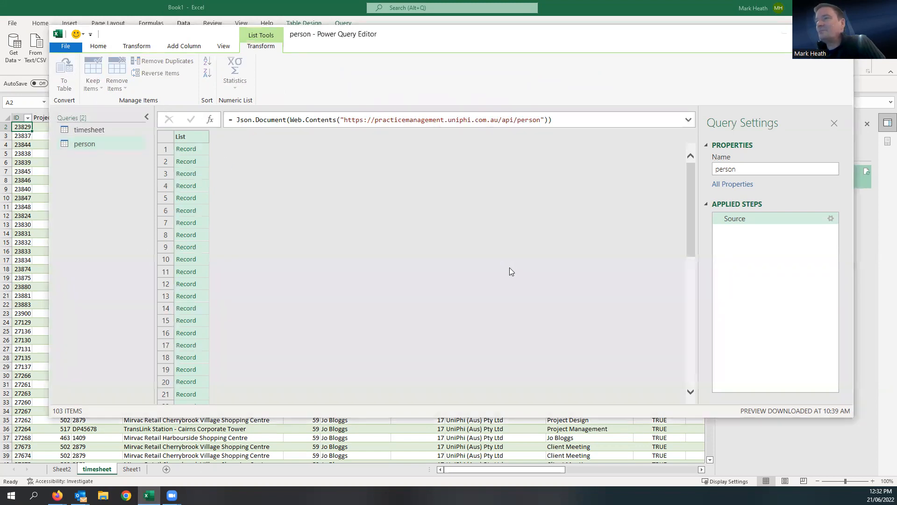
click(262, 138)
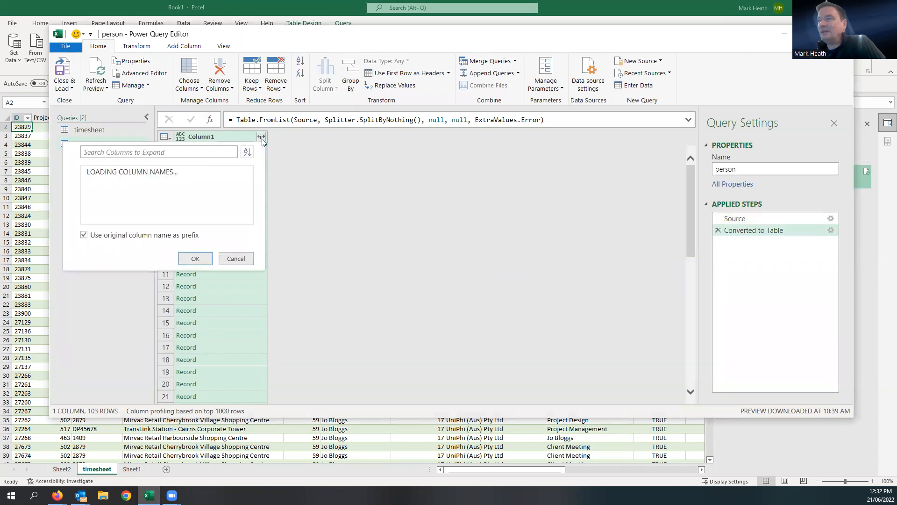
click(133, 174)
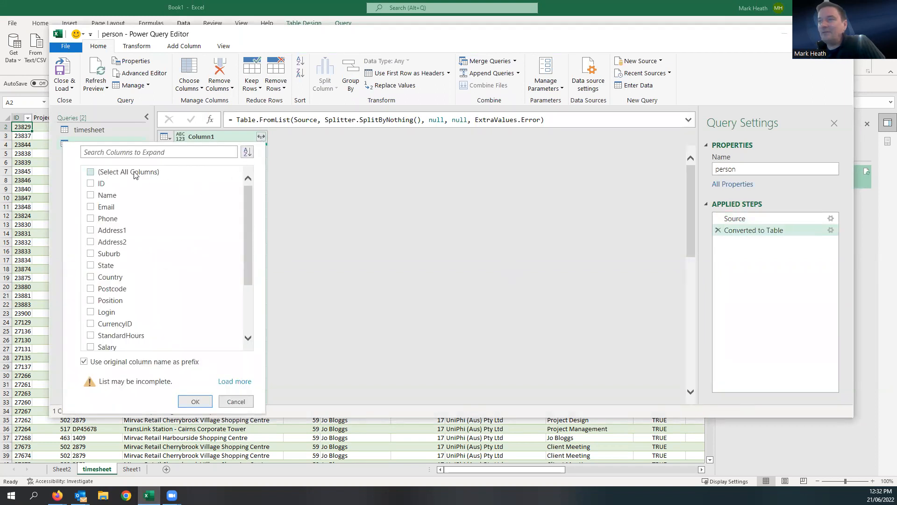
click(91, 185)
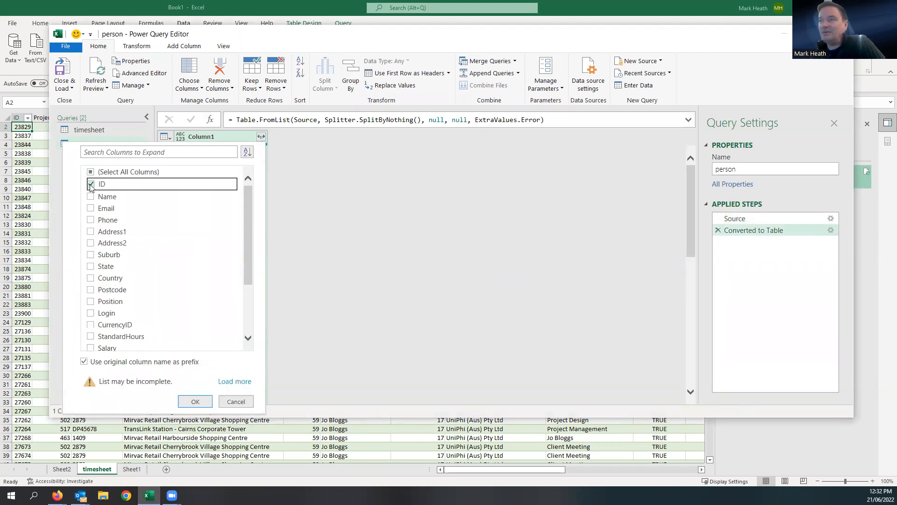
scroll(130, 216, down, 2)
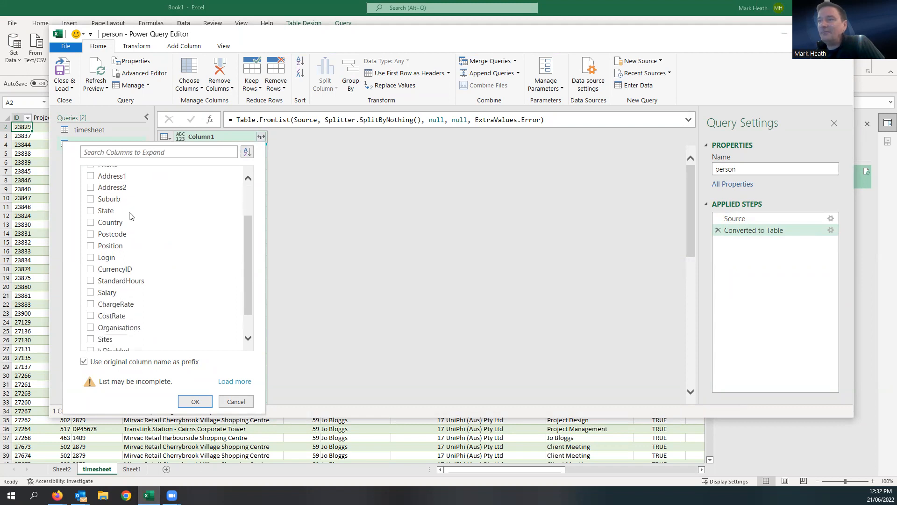
scroll(130, 216, down, 1)
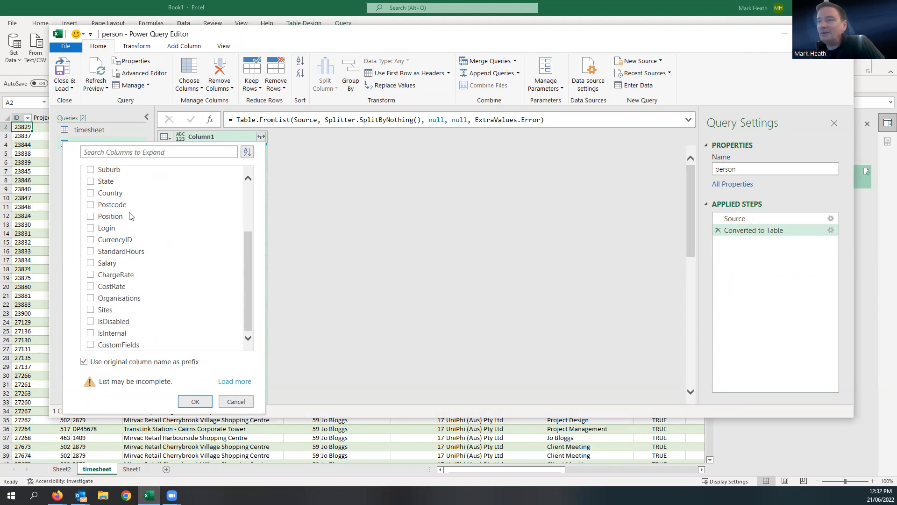
click(232, 382)
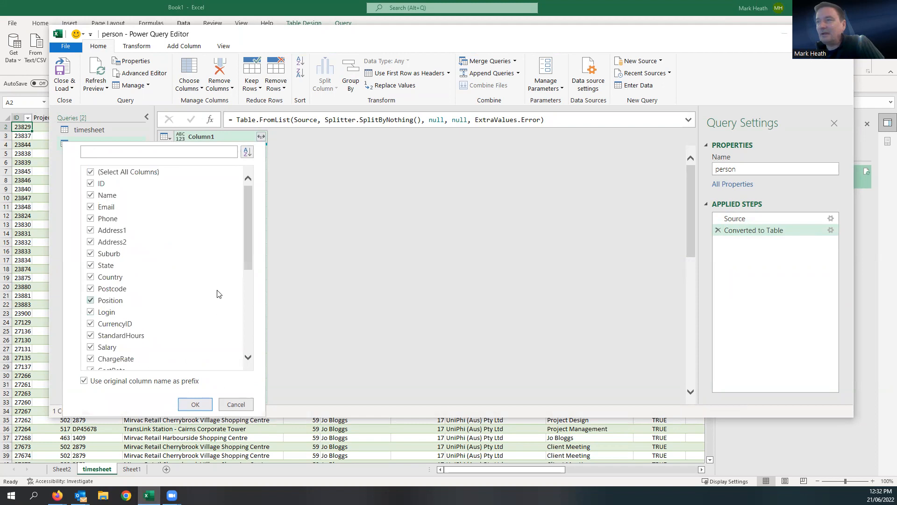
Expand Column1 into only the ID and EmploymentType fields, without using the original column name as prefix
click(84, 381)
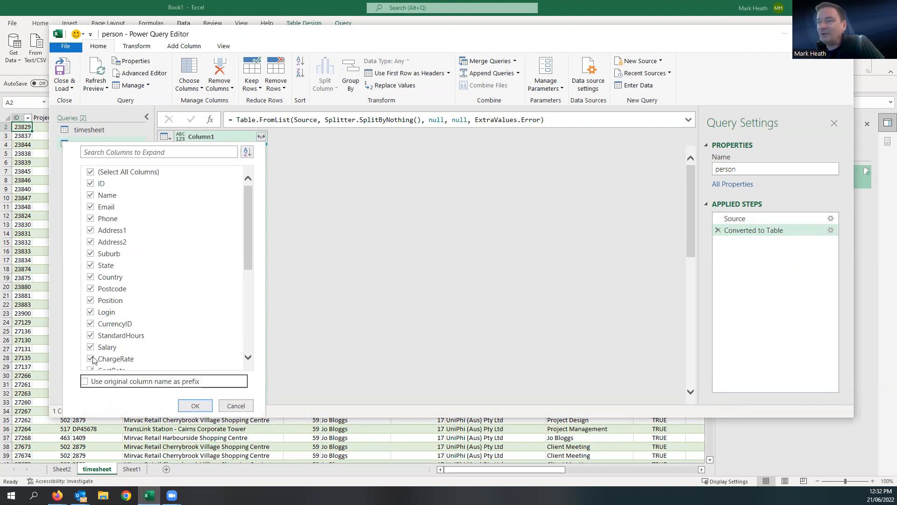
click(91, 172)
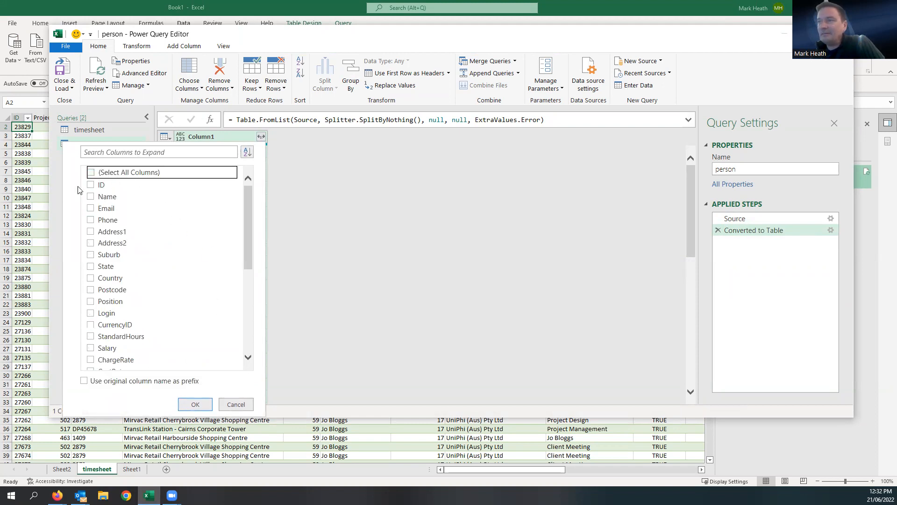
drag(249, 247, 249, 328)
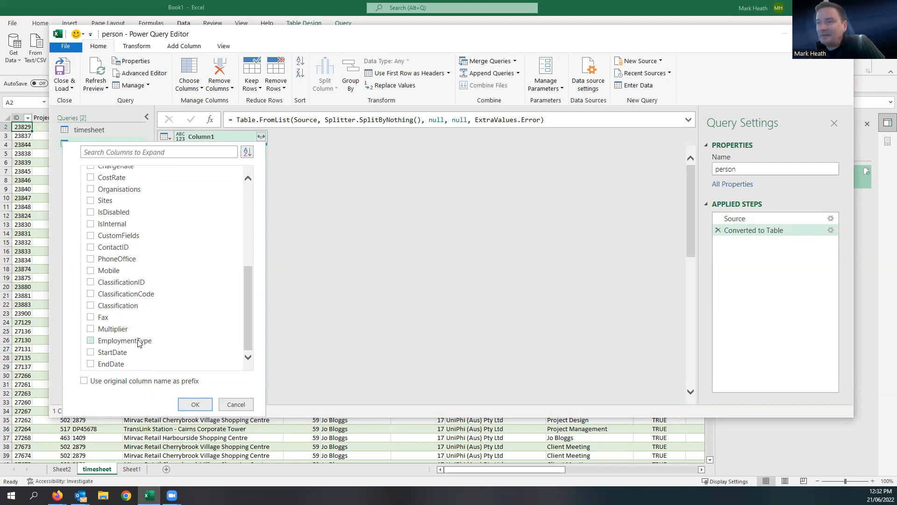
click(91, 341)
scroll(158, 318, up, 8)
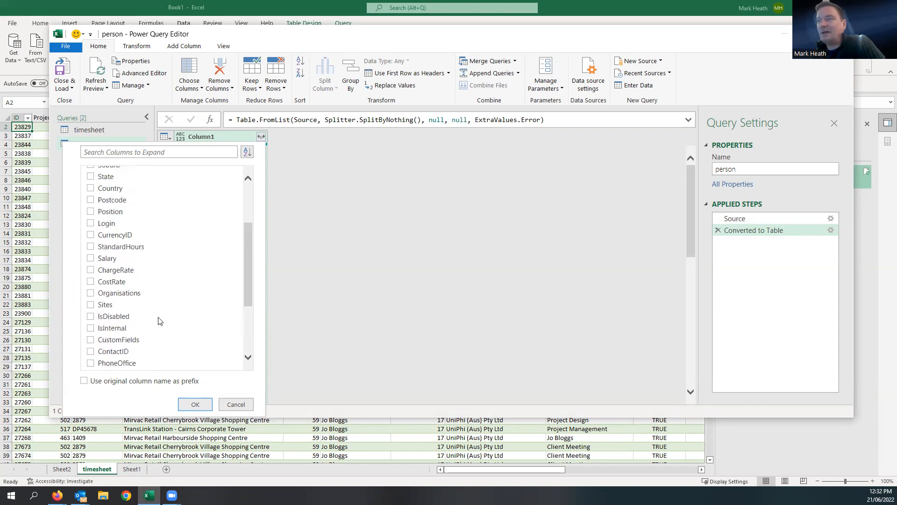
scroll(164, 306, down, 7)
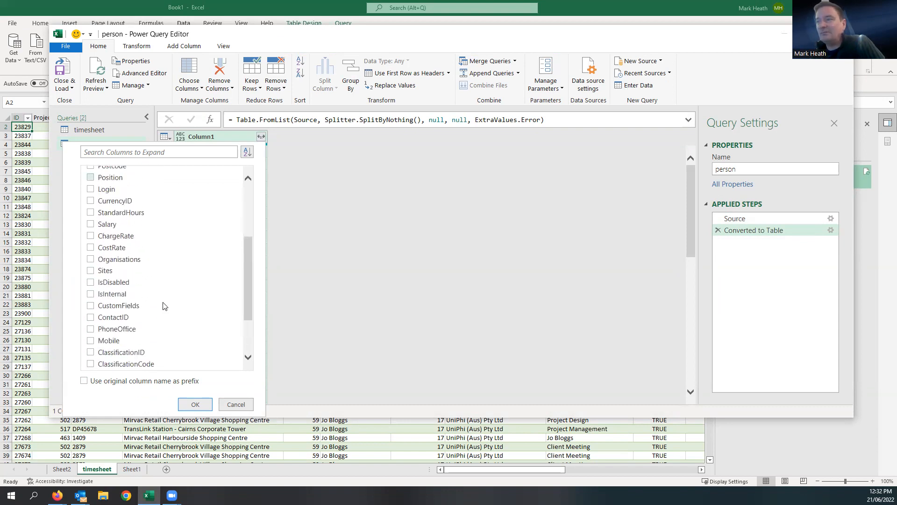
click(195, 405)
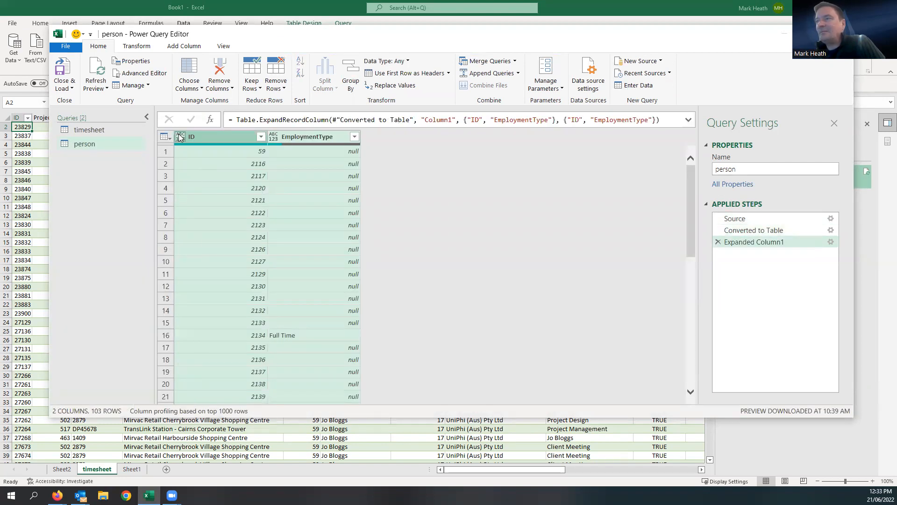
Set the ID column's data type to Whole Number and filter the null values out of EmploymentType
click(180, 136)
click(194, 173)
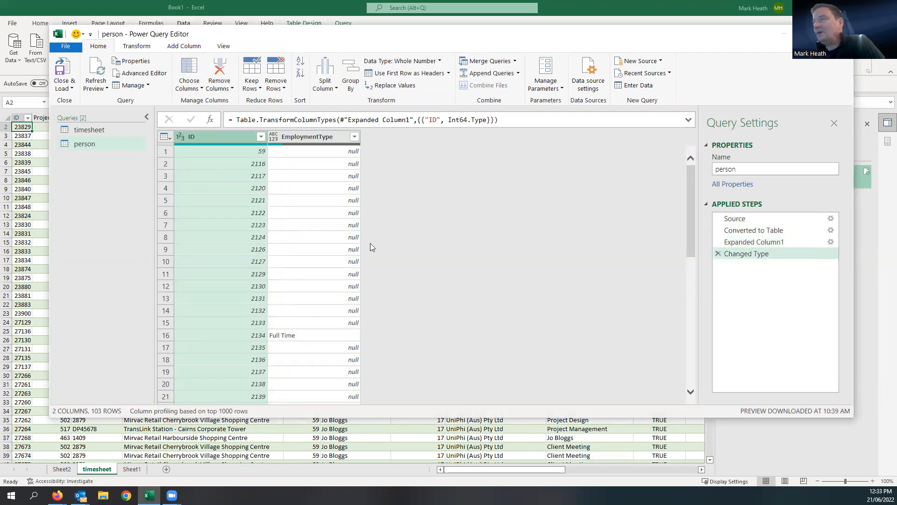
click(355, 136)
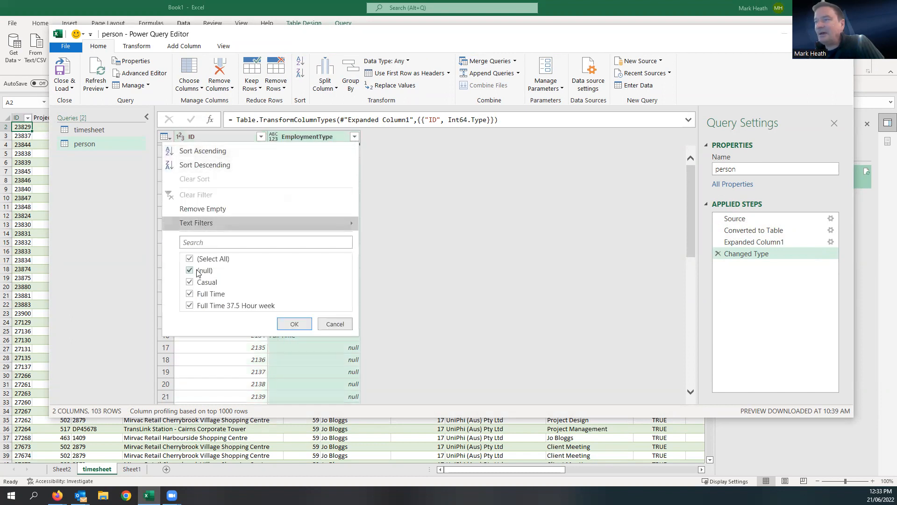
click(197, 271)
click(293, 322)
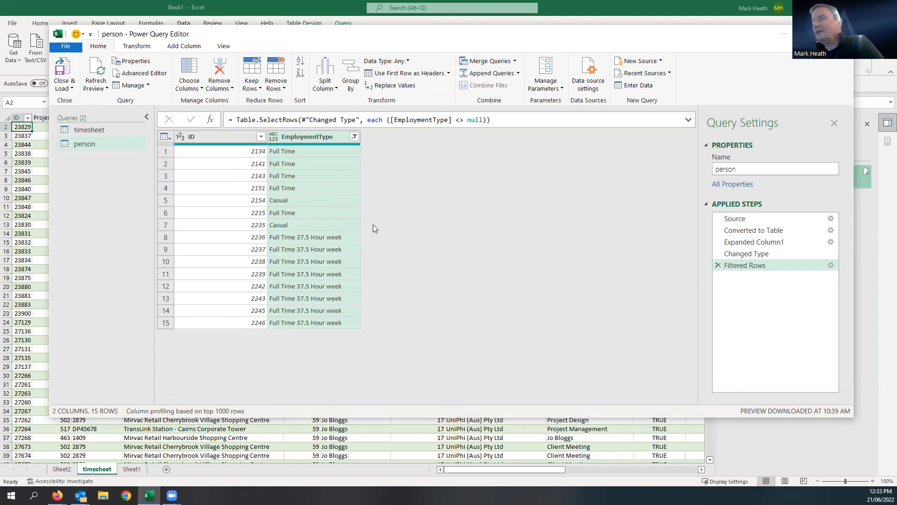
Load the person query into a new worksheet and check its query preview
click(71, 75)
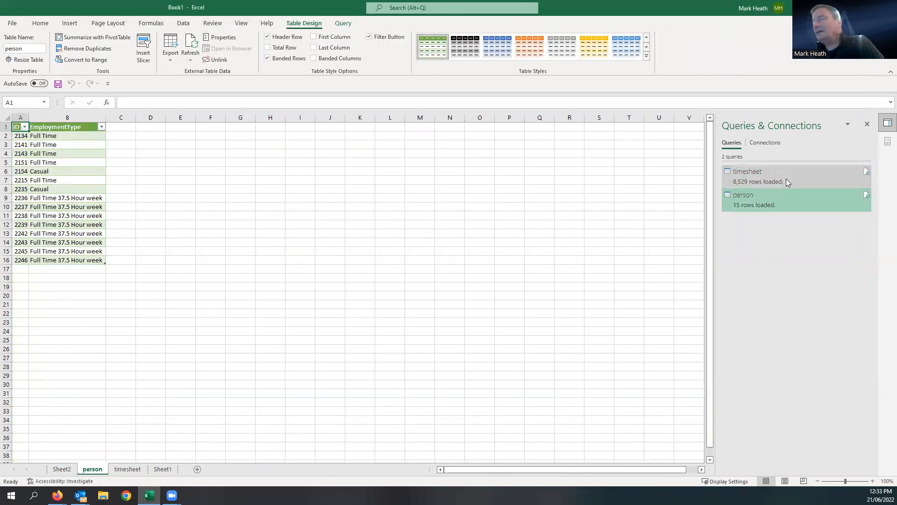
mouse_move(760, 197)
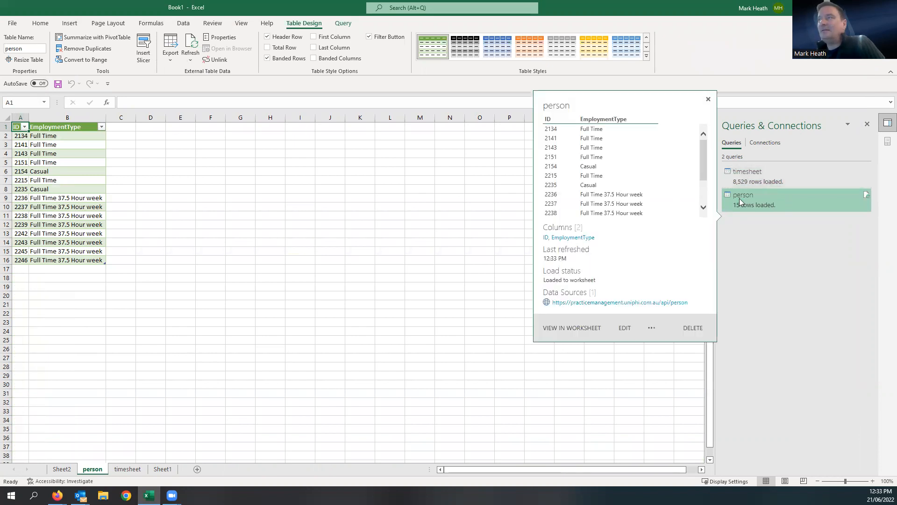
Start a new table relationship with the worksheet table person and its foreign column ID
click(184, 23)
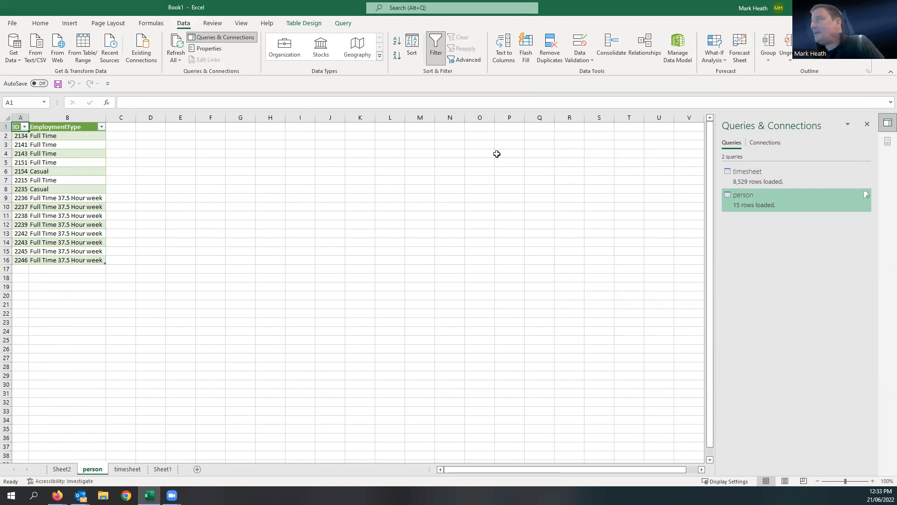
click(645, 53)
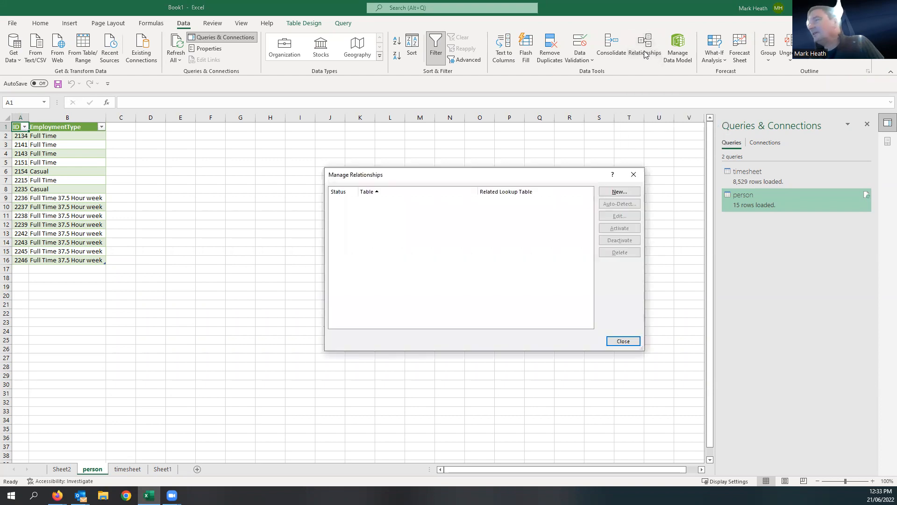
click(618, 192)
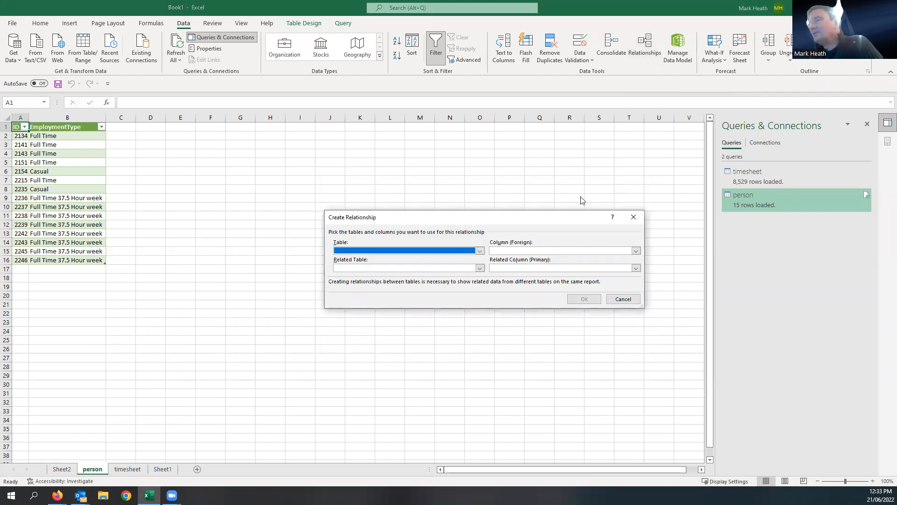
click(481, 253)
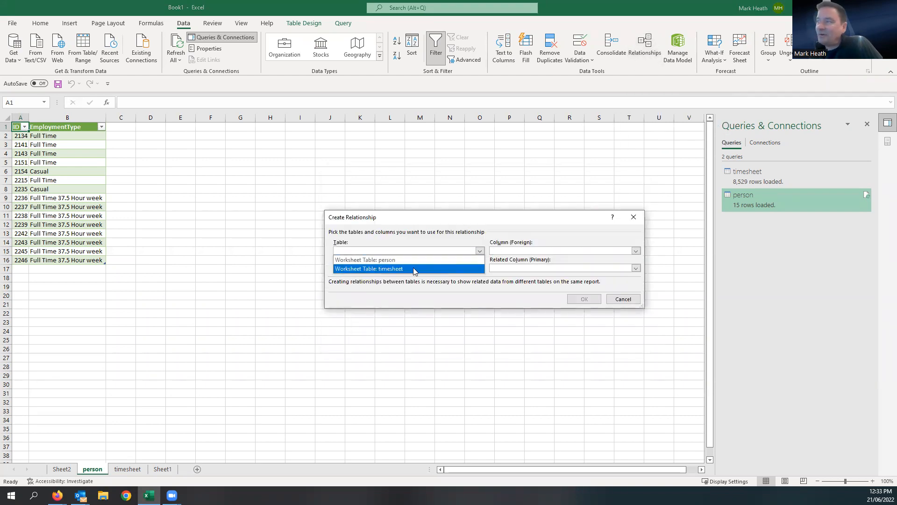
click(390, 260)
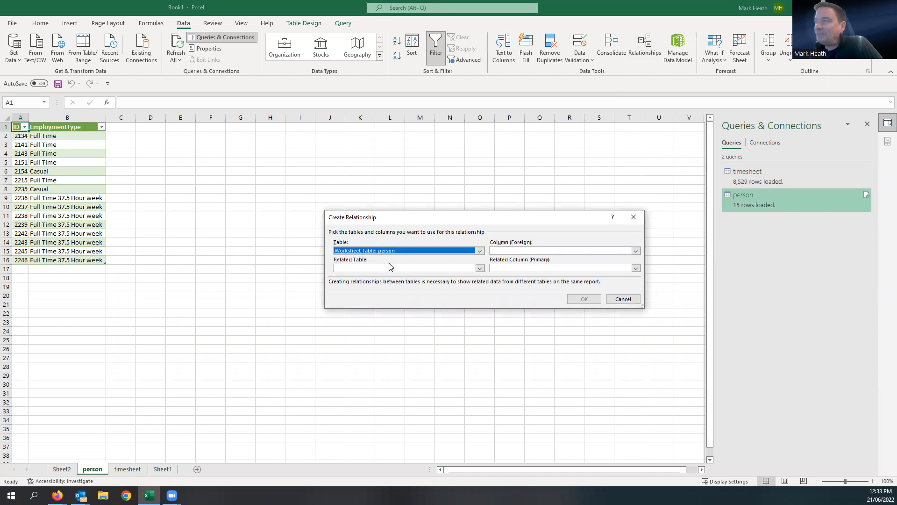
click(519, 252)
click(511, 270)
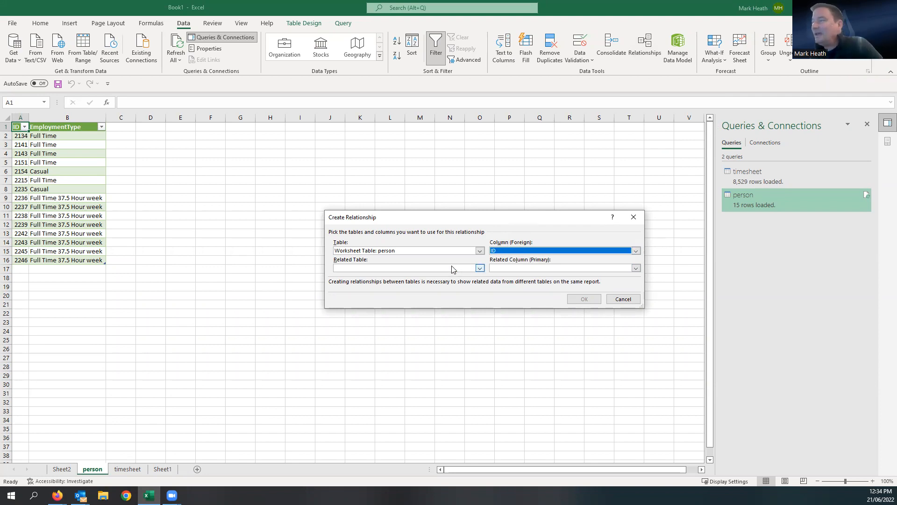
Choose timesheet as the related table with PersonID as the related column, and create the relationship
click(467, 268)
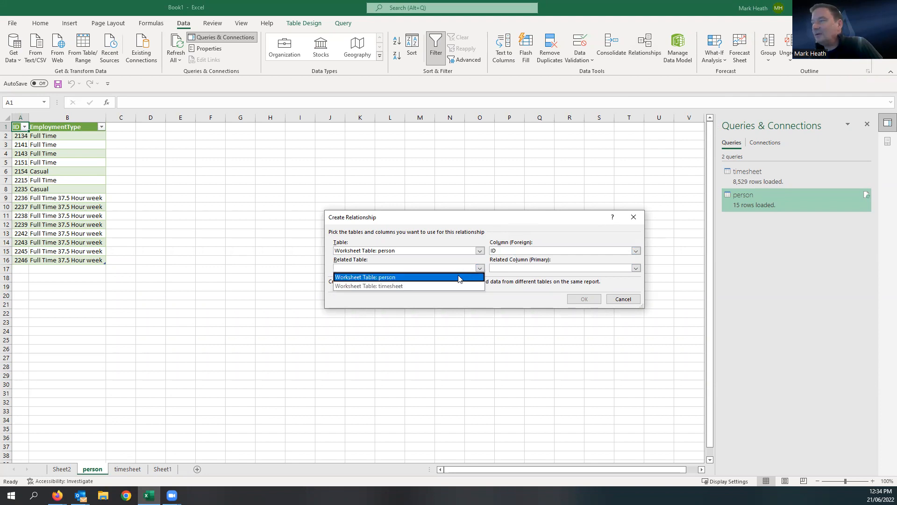
click(380, 287)
click(530, 269)
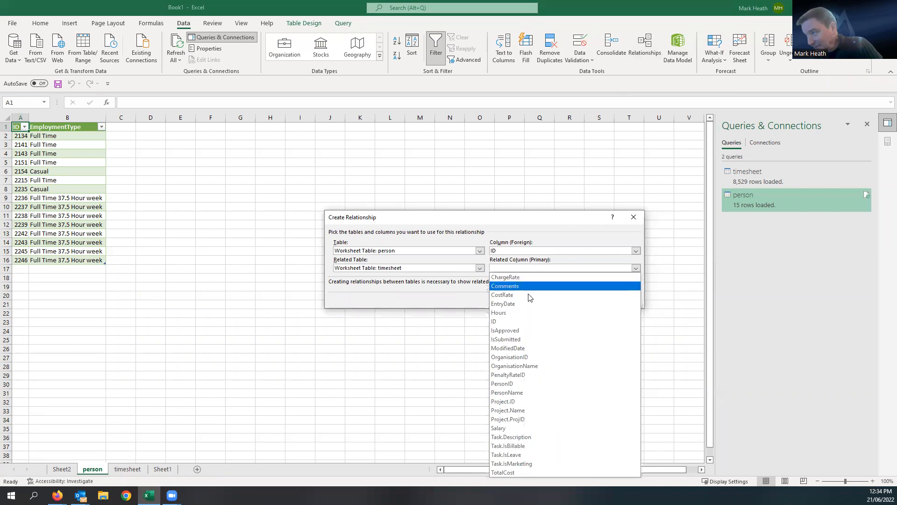
click(509, 383)
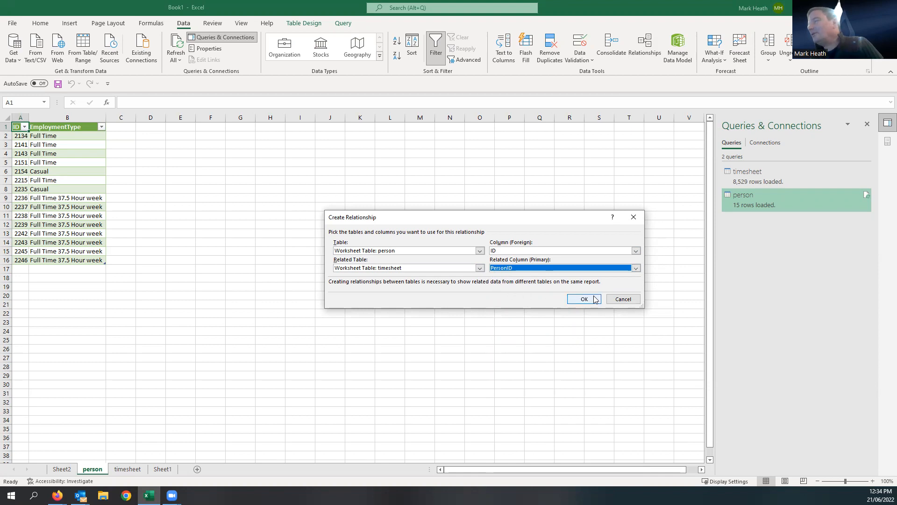
click(595, 299)
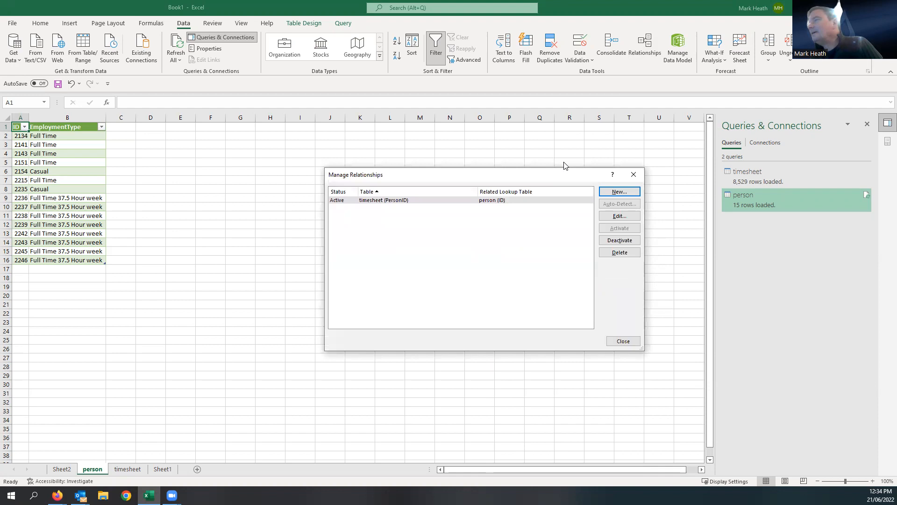
click(623, 340)
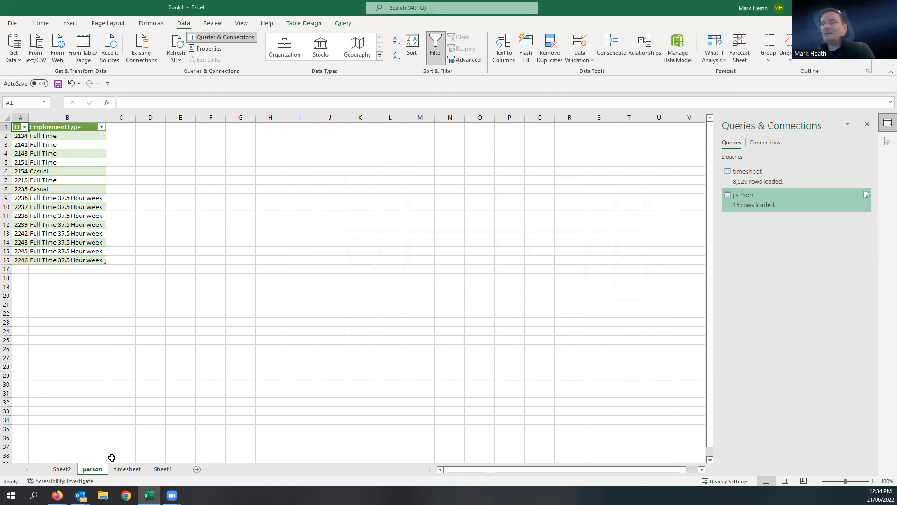
click(70, 468)
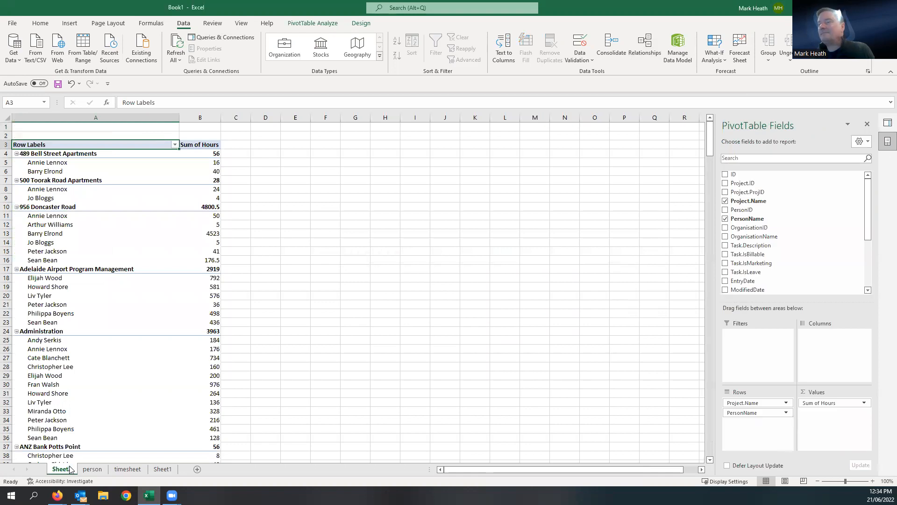
click(92, 468)
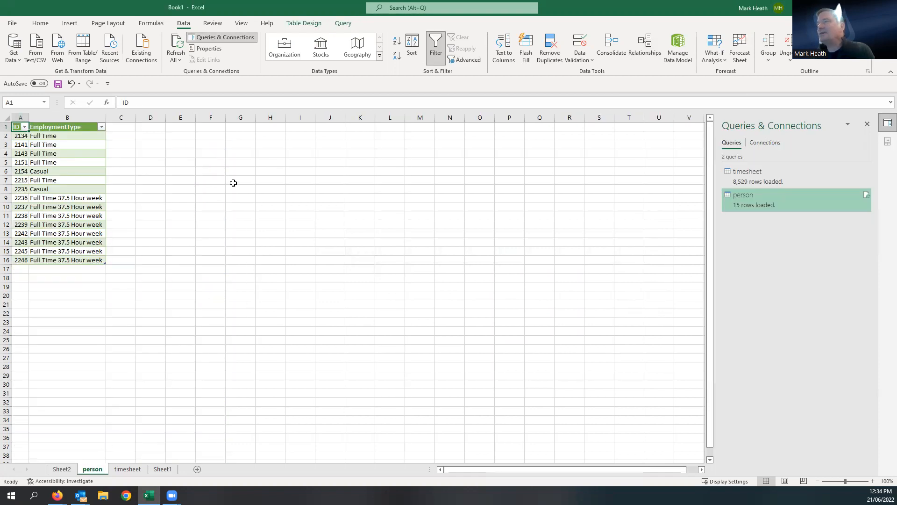
click(350, 27)
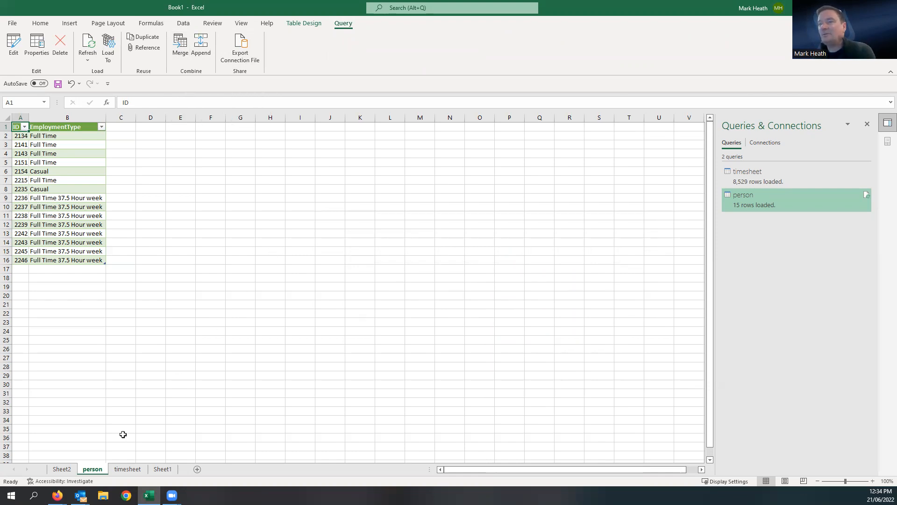
Create a new multi-table PivotTable using the Data Model from the one on Sheet2, and compare the two sheets
click(62, 469)
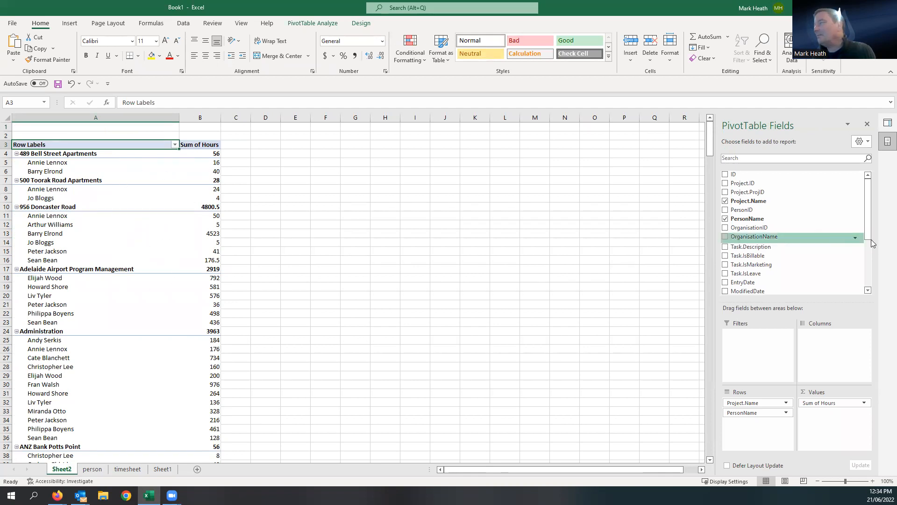
drag(869, 237, 868, 279)
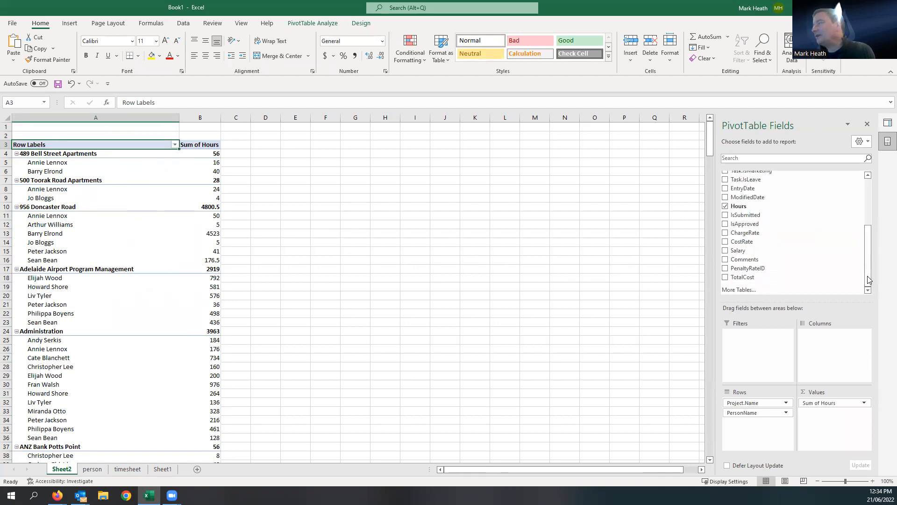
click(747, 290)
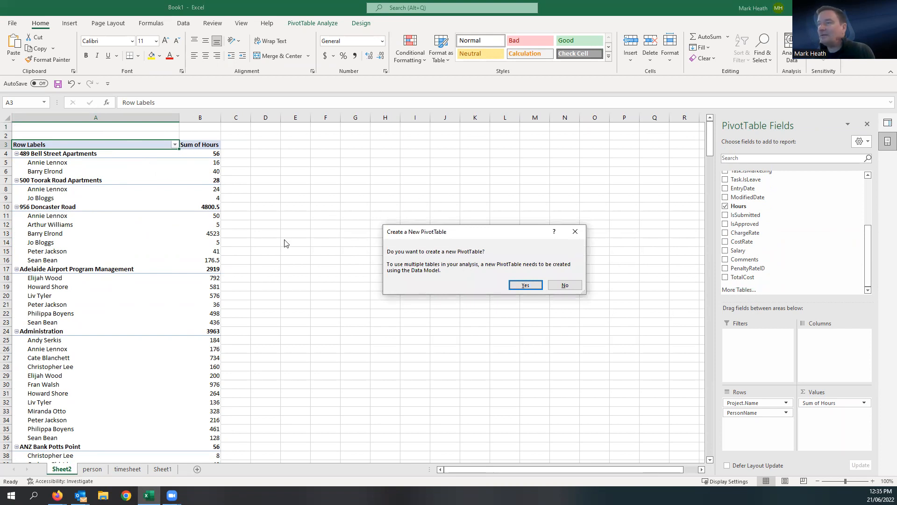
click(520, 286)
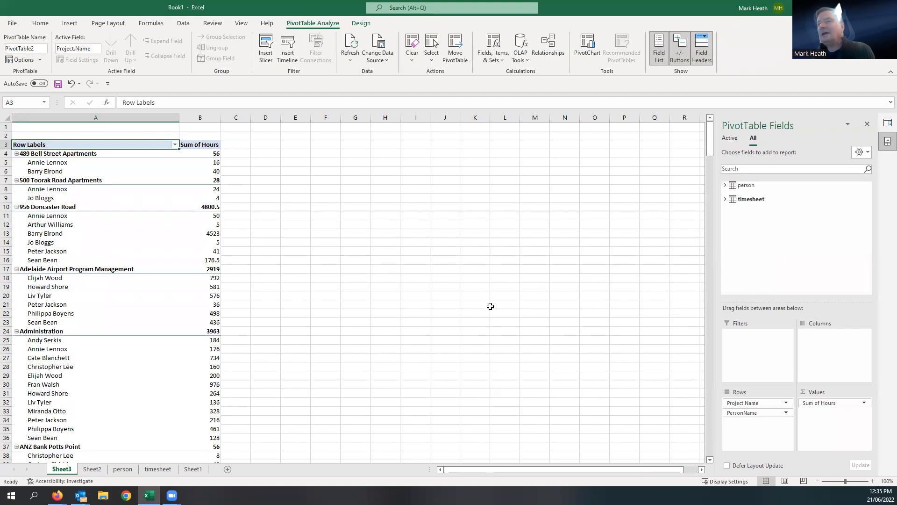
click(92, 469)
click(66, 472)
click(85, 471)
click(68, 472)
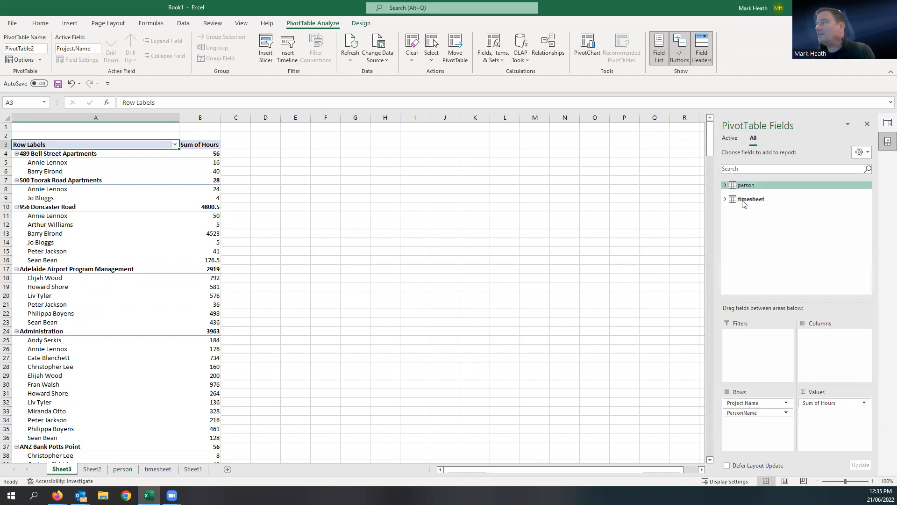
Filter the new PivotTable by the person table's EmploymentType, set to Casual, and remove Project.Name from the rows
click(725, 185)
drag(769, 203, 748, 335)
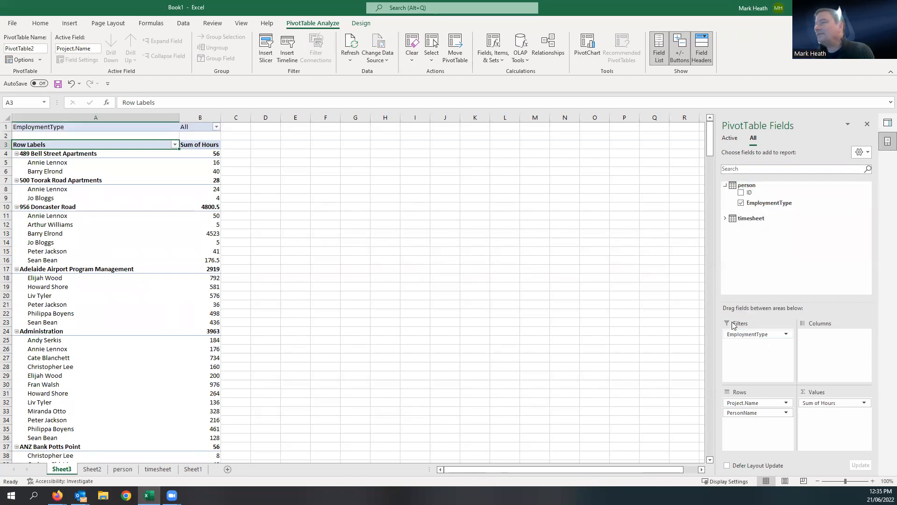
click(216, 127)
click(116, 150)
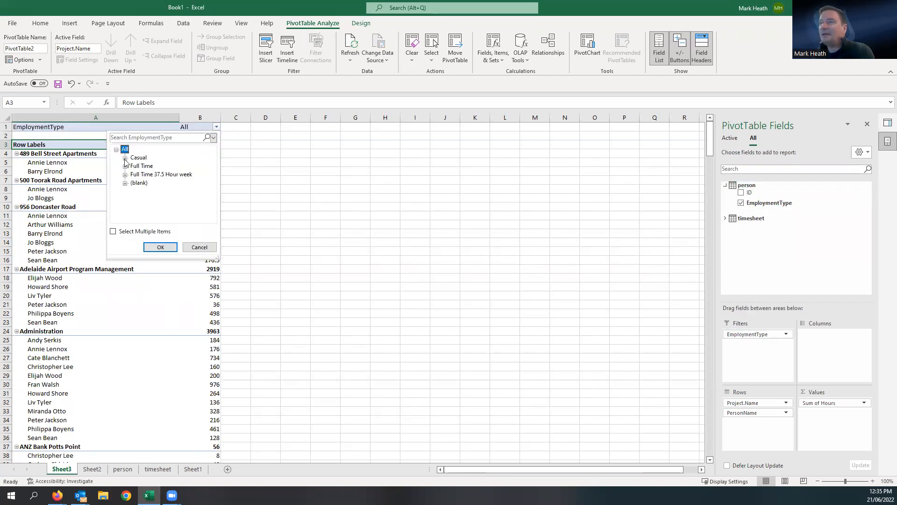
click(138, 158)
click(161, 247)
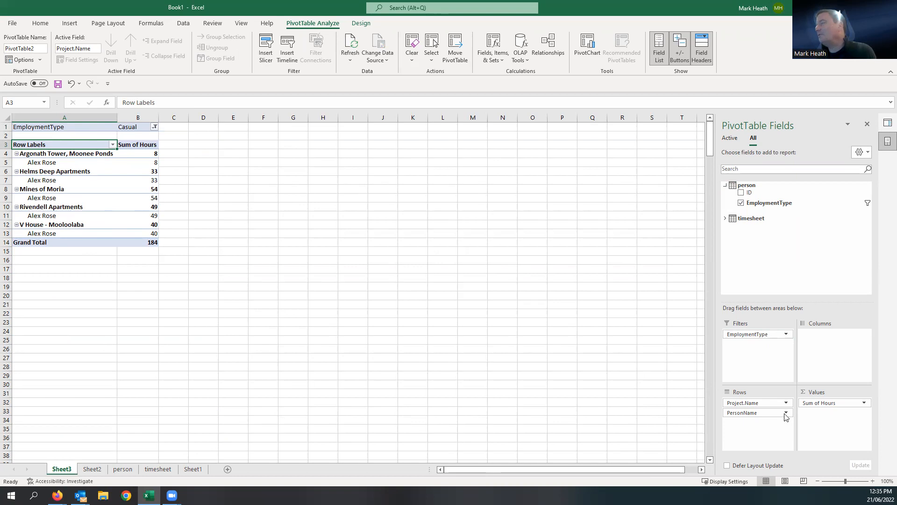
drag(752, 402, 711, 404)
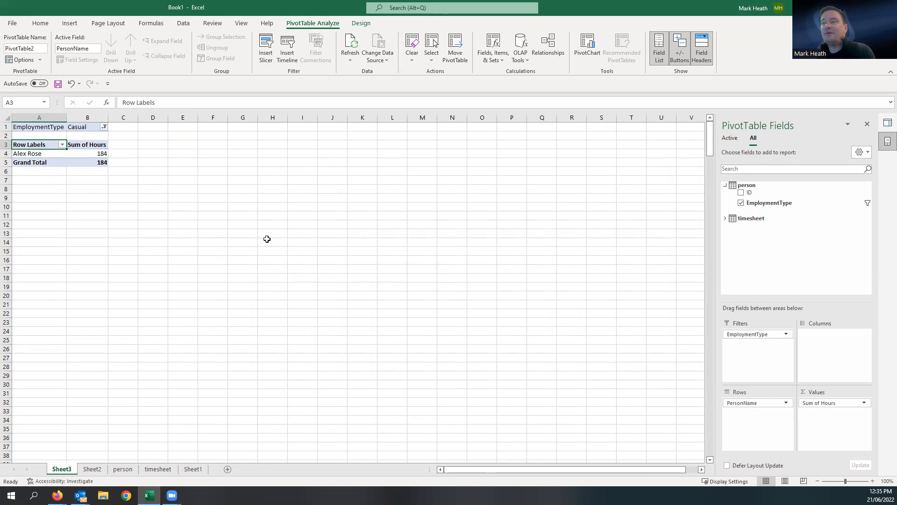
click(14, 26)
click(29, 148)
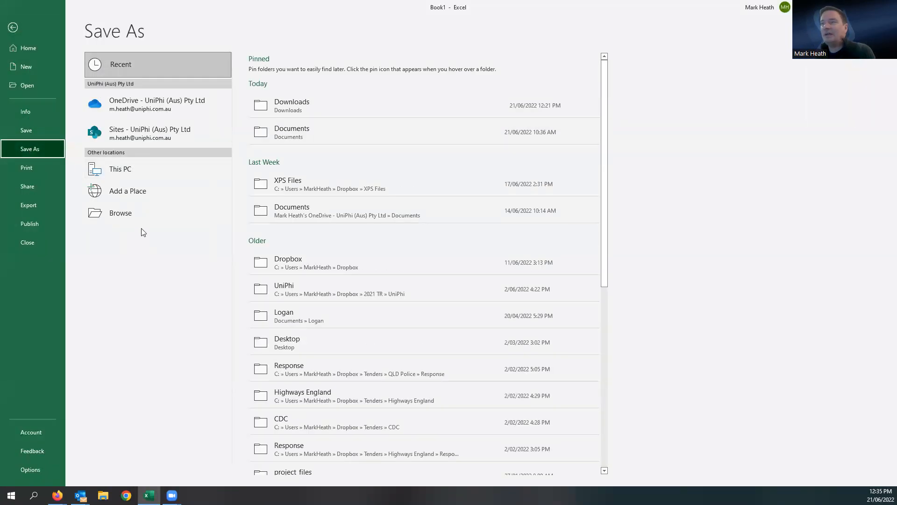
click(13, 27)
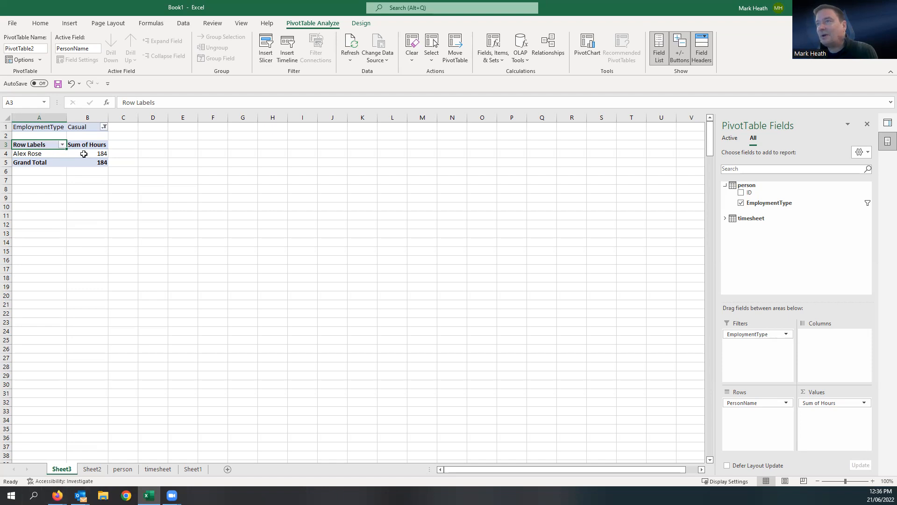
Switch to UniPhi in Firefox, open Timesheets, and view the week's timesheet as the casual employee listed in the PivotTable
mouse_move(57, 495)
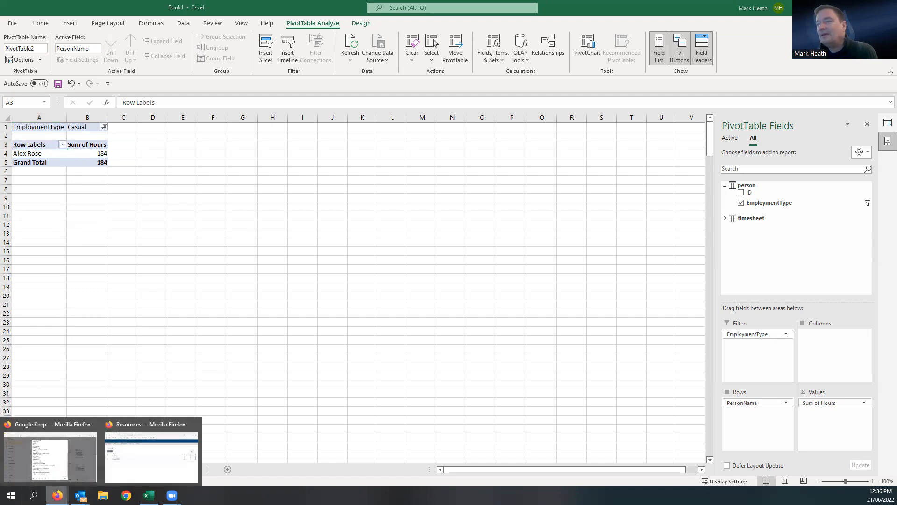
click(125, 479)
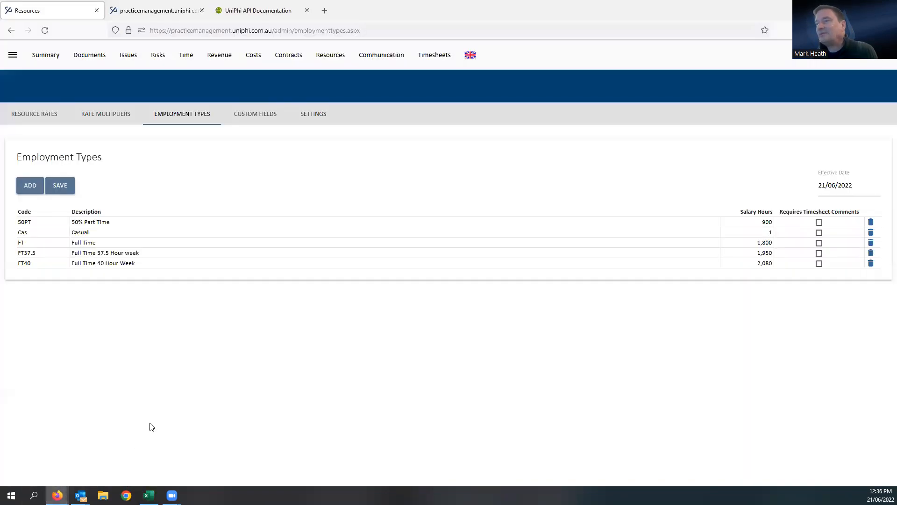
click(425, 56)
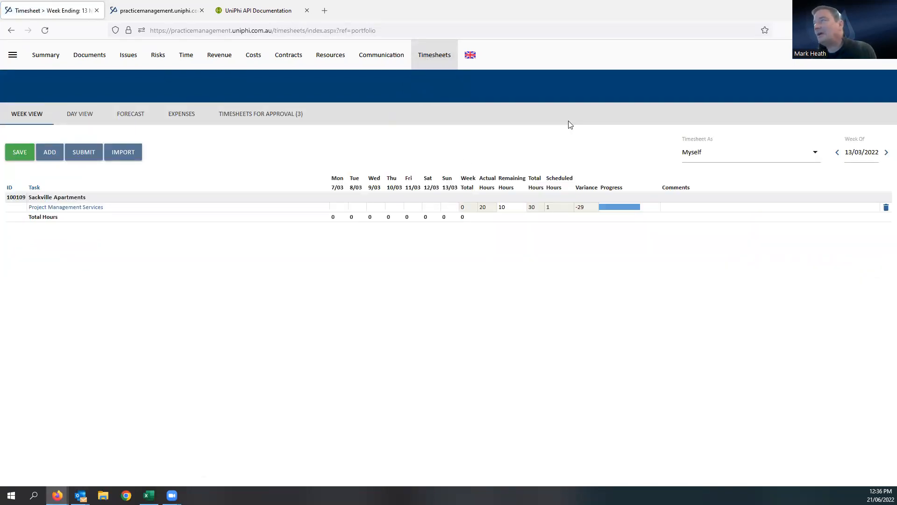
click(704, 152)
click(707, 176)
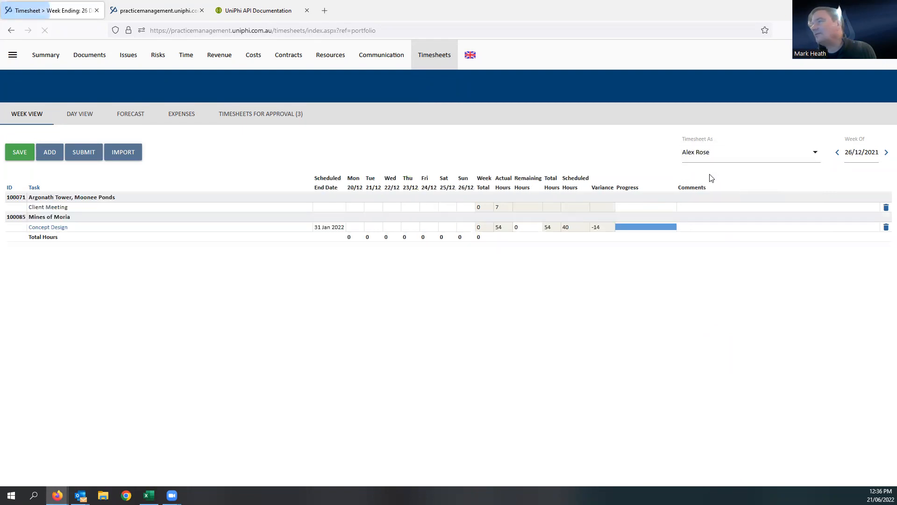
Enter 5, 8, 7, 7 and 8 hours for Monday to Friday on the Concept Design task, and submit the timesheet
click(353, 225)
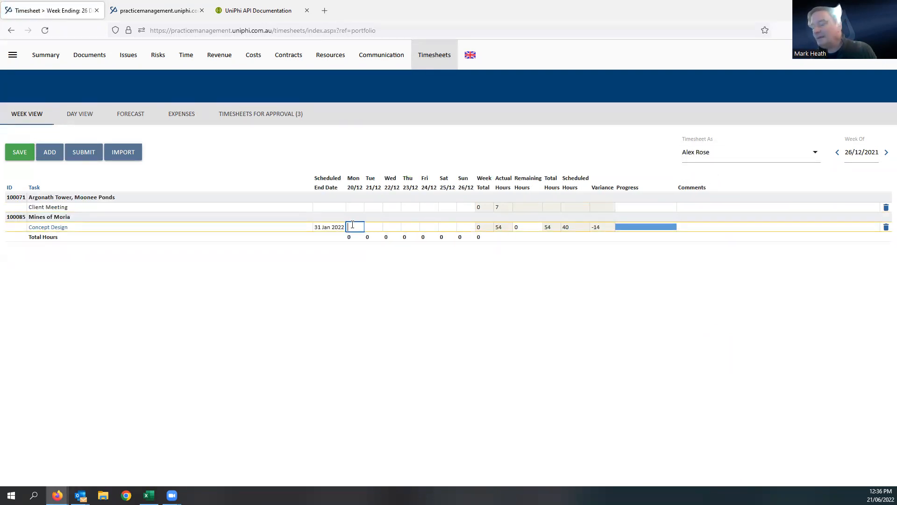
text(5)
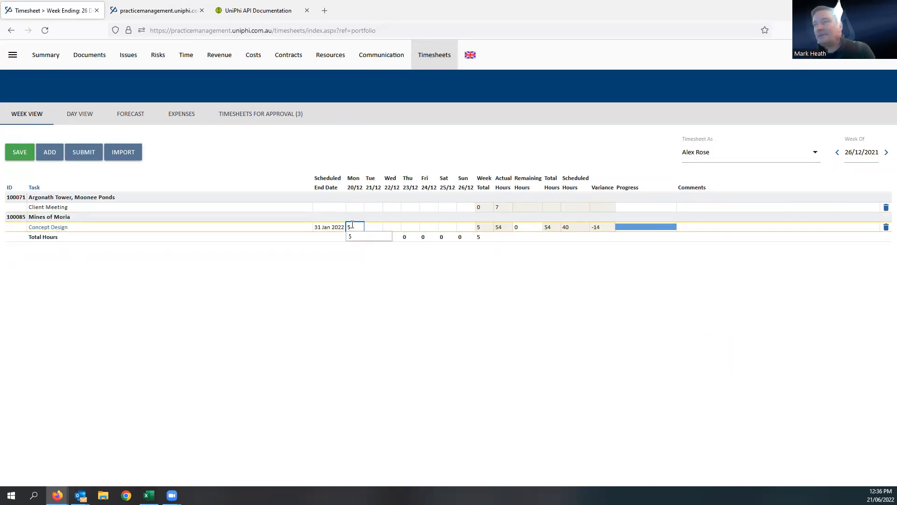
click(367, 226)
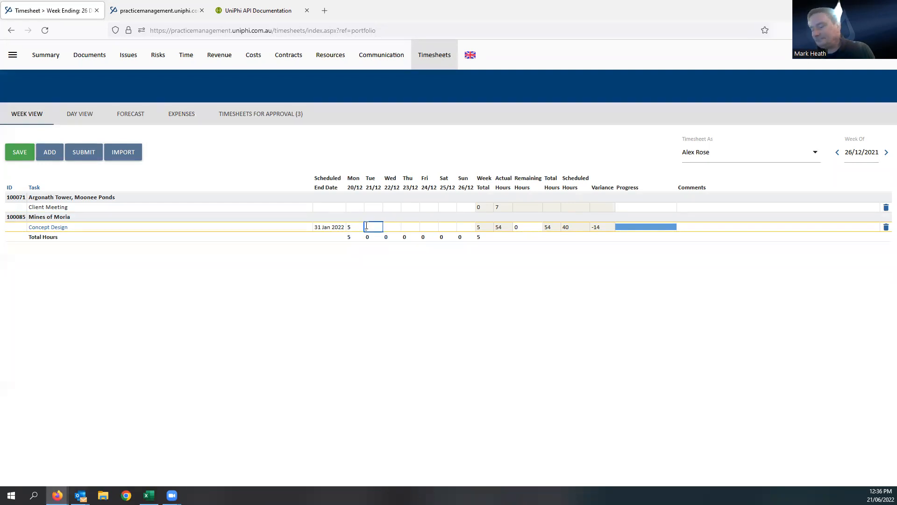
text(8)
click(387, 226)
text(7)
click(409, 226)
text(76)
key(BackSpace)
key(Tab)
text(8)
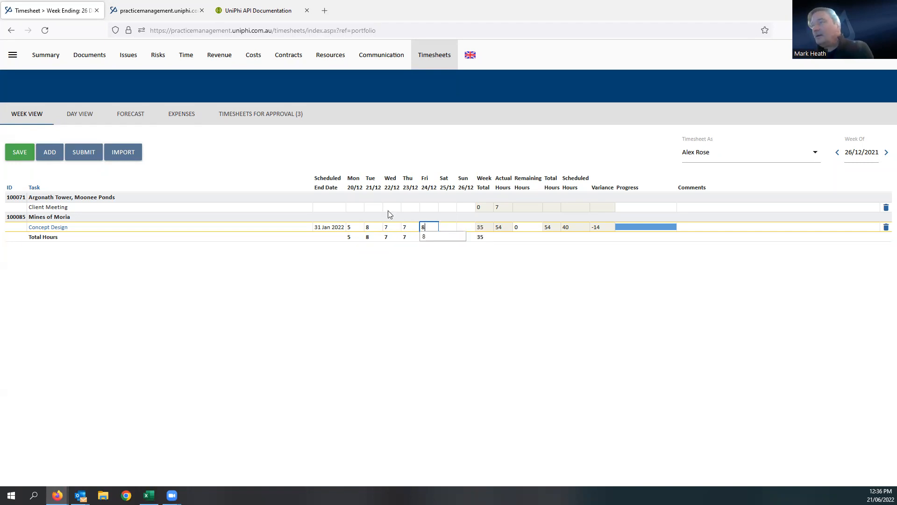
click(77, 154)
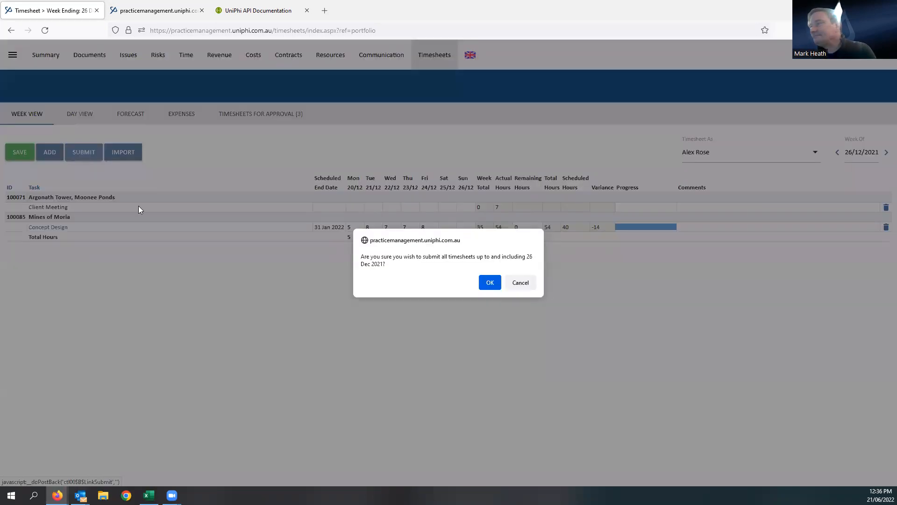
click(490, 285)
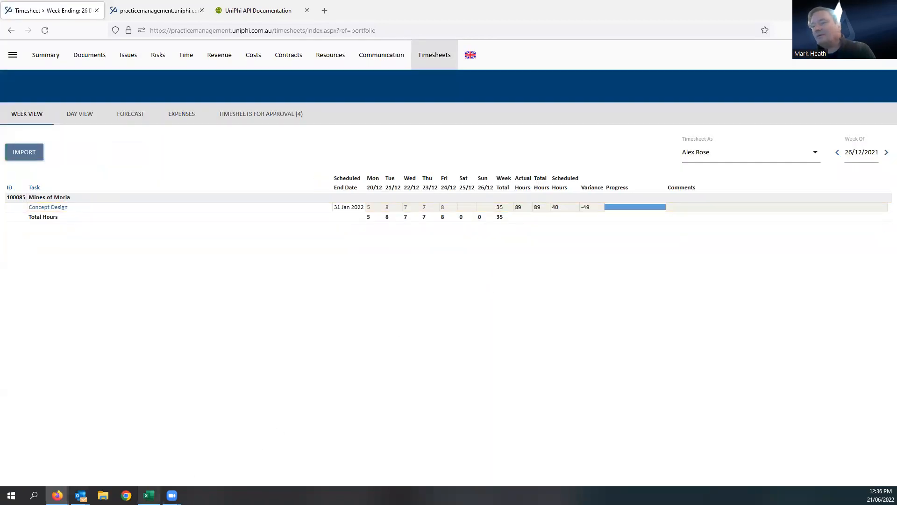
Switch back to Excel and refresh the timesheet query on the timesheet sheet
click(149, 495)
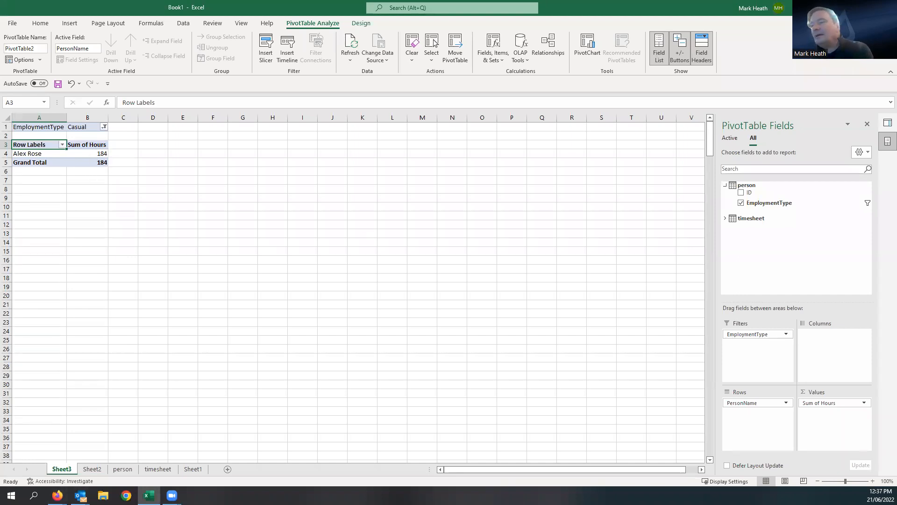
click(772, 220)
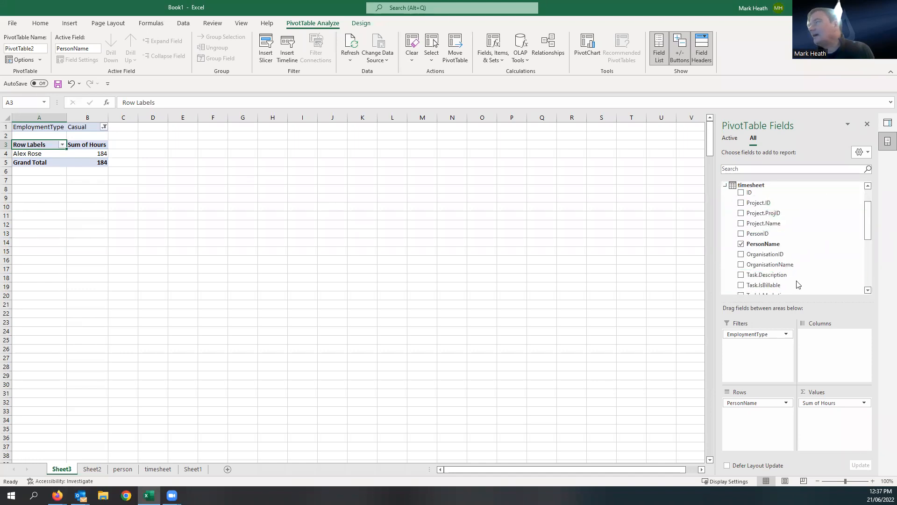
click(155, 470)
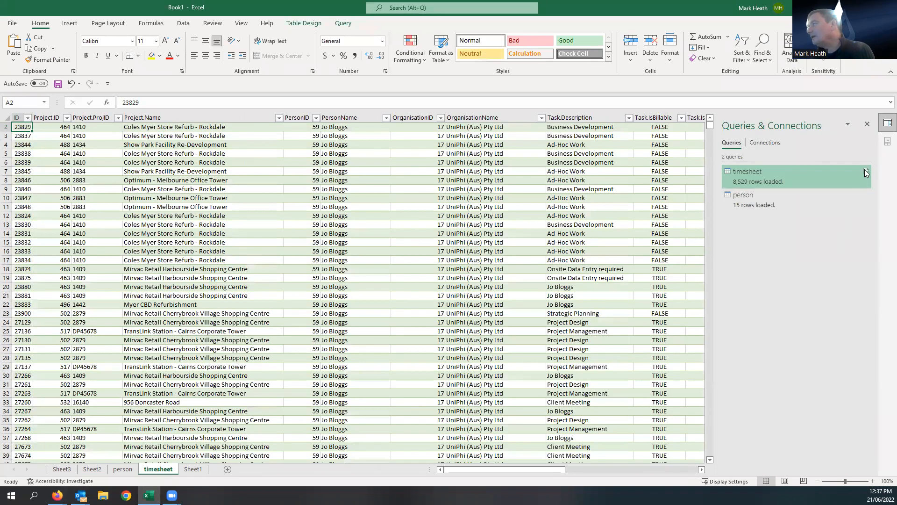
click(867, 173)
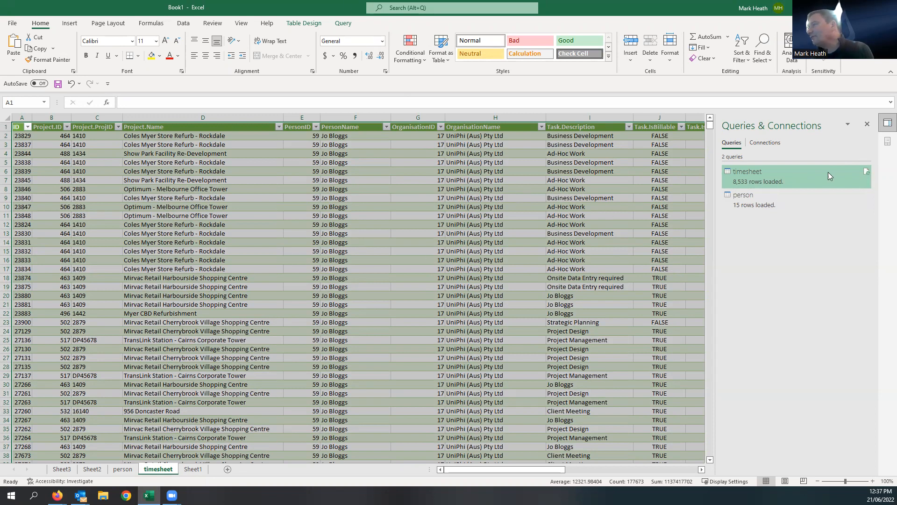
Refresh the PivotTable on Sheet3 and select the casual employee's hours in cell B4
click(62, 469)
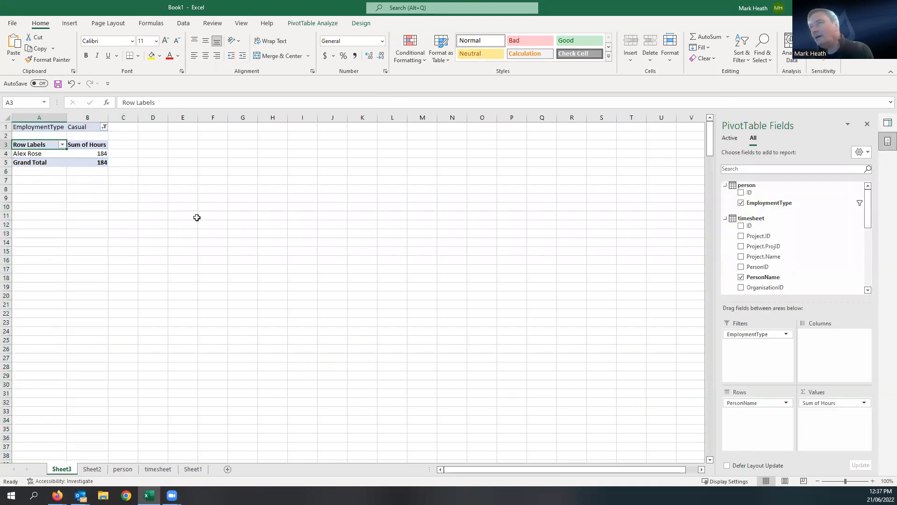
click(313, 23)
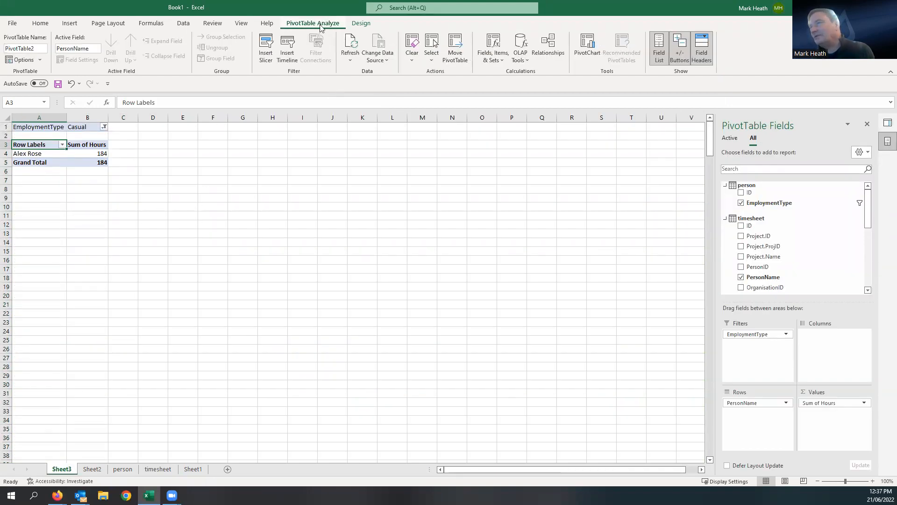
click(354, 47)
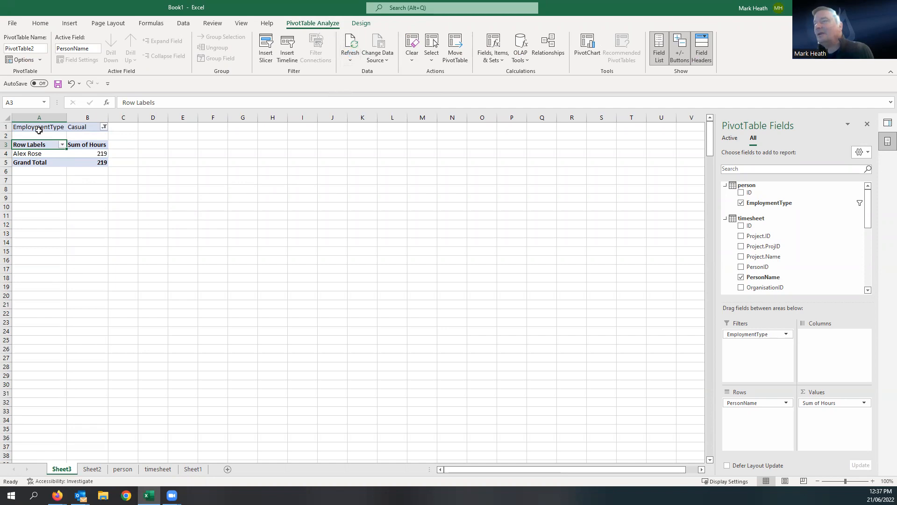
click(81, 155)
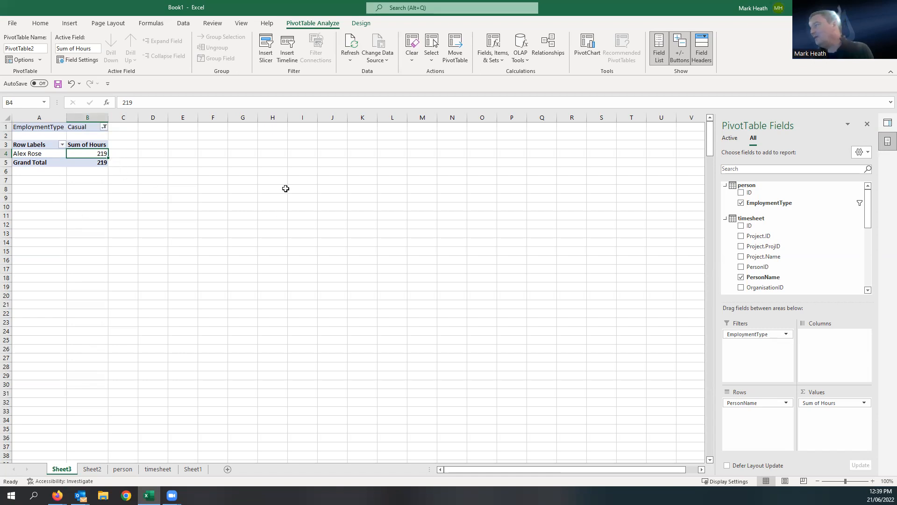
click(158, 469)
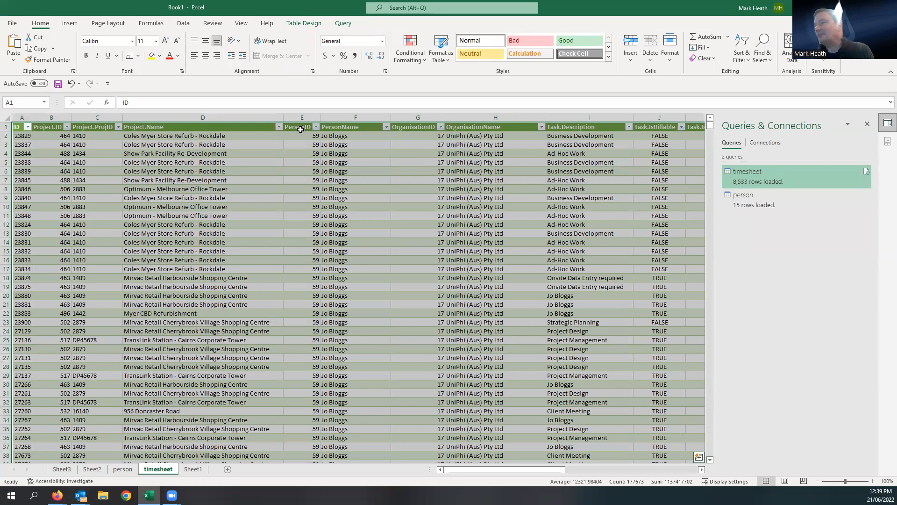
click(165, 163)
click(13, 23)
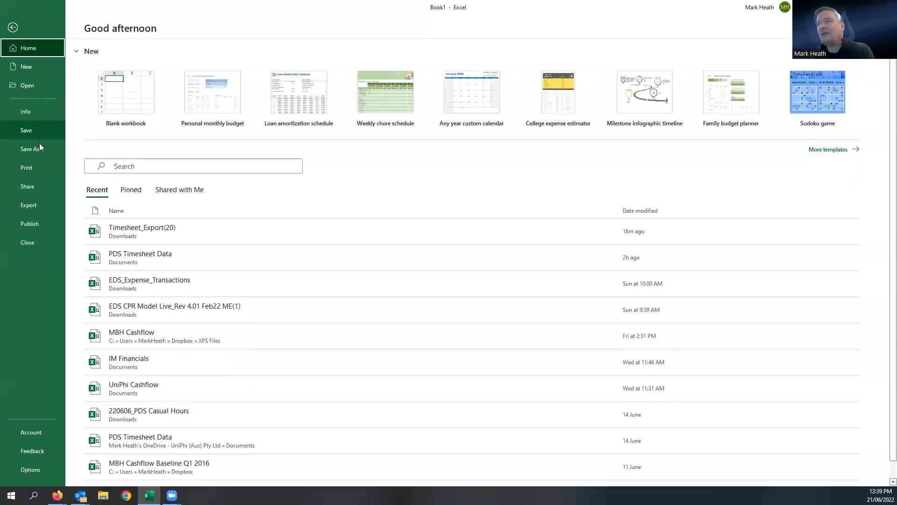
click(13, 28)
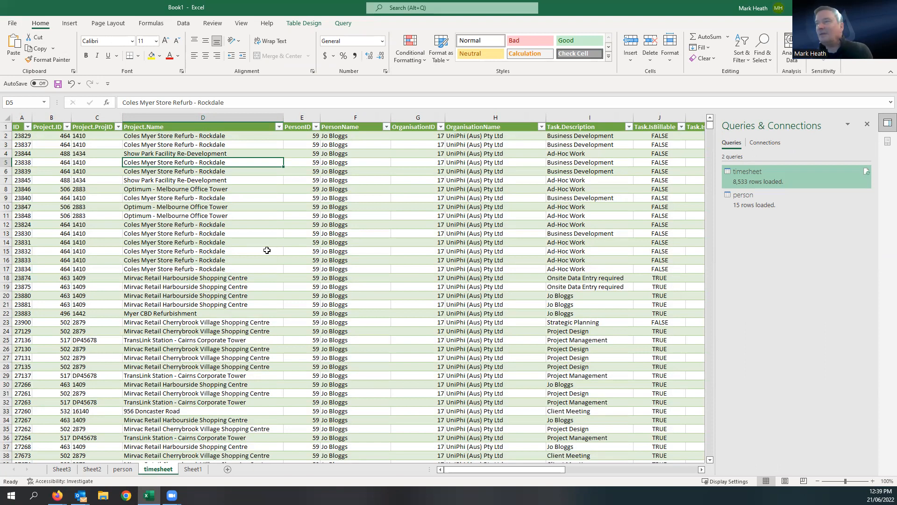
Remove Project.Name from the rows of the Sheet2 PivotTable and look over the hours listed per person
click(86, 470)
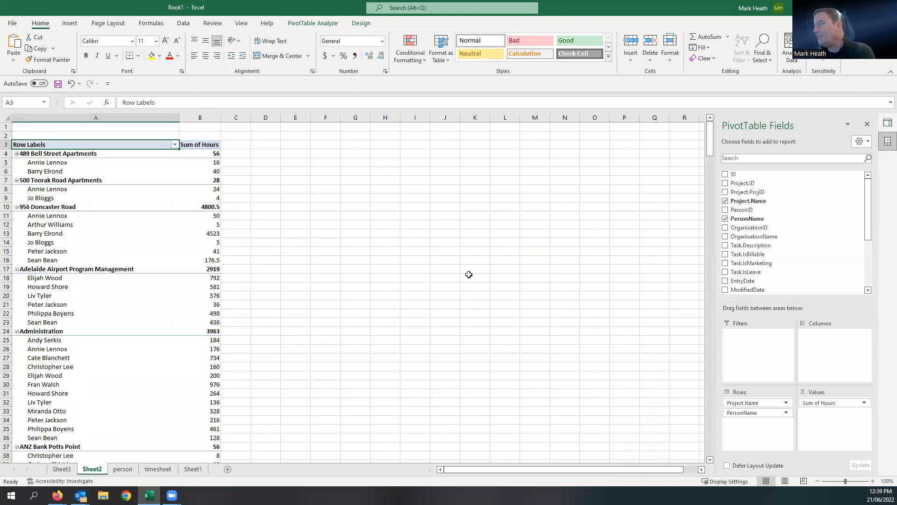
drag(742, 403, 507, 362)
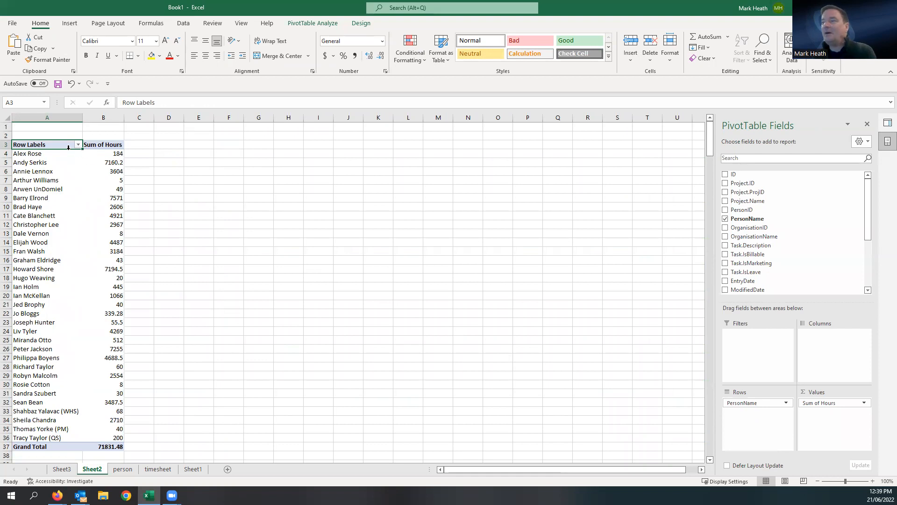
scroll(206, 345, down, 2)
scroll(171, 264, up, 1)
scroll(171, 264, up, 1)
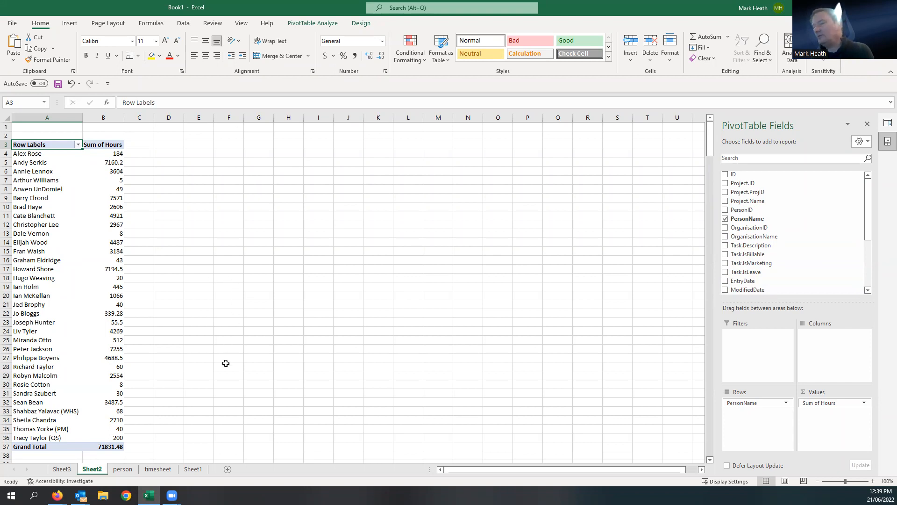
Try to count the Sum of Hours entries in B4:B36 with a COUNT formula in cell D36
click(173, 438)
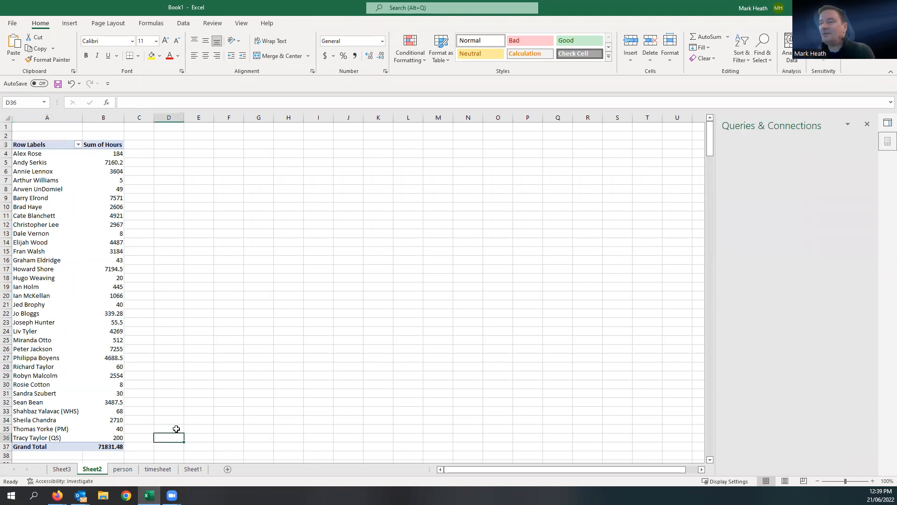
text(=count()
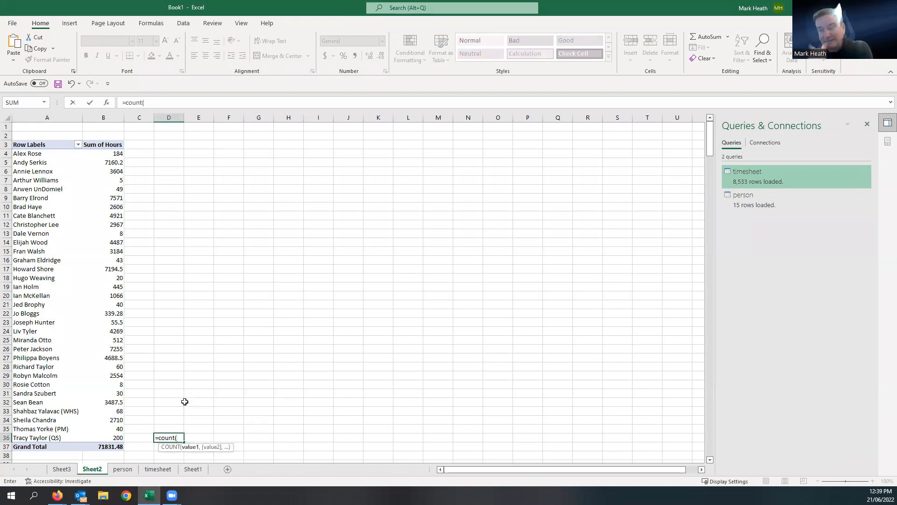
click(114, 438)
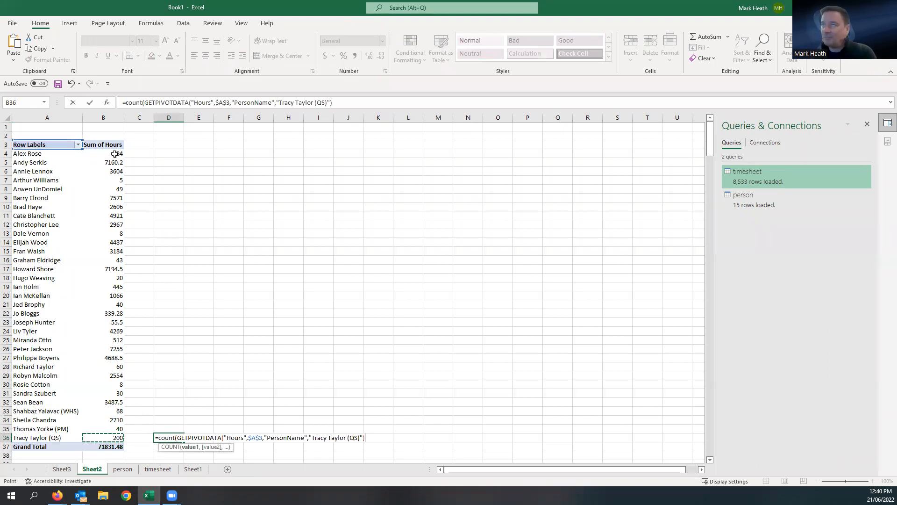
shift+click(114, 154)
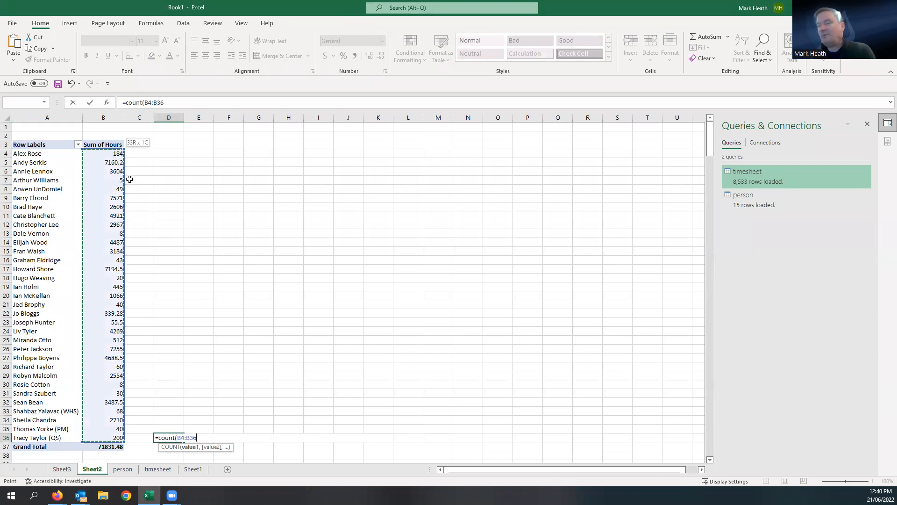
key(Escape)
text(=)
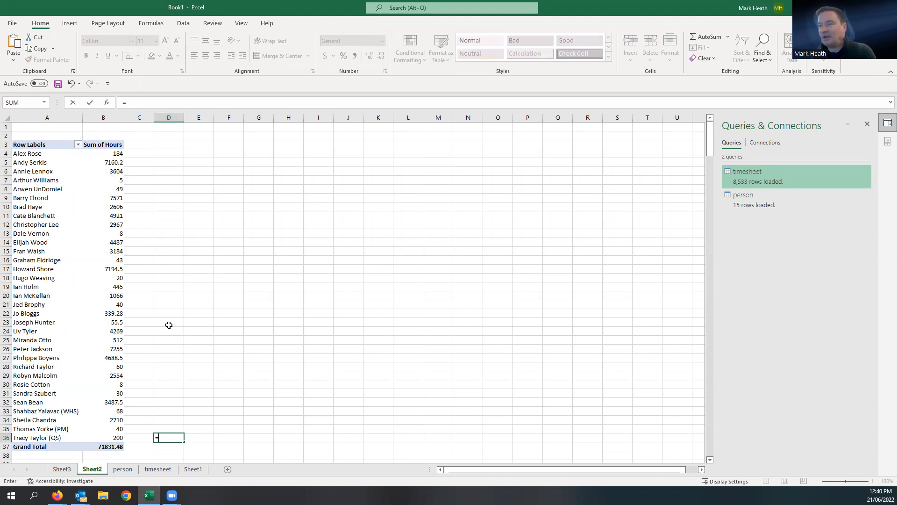
click(107, 433)
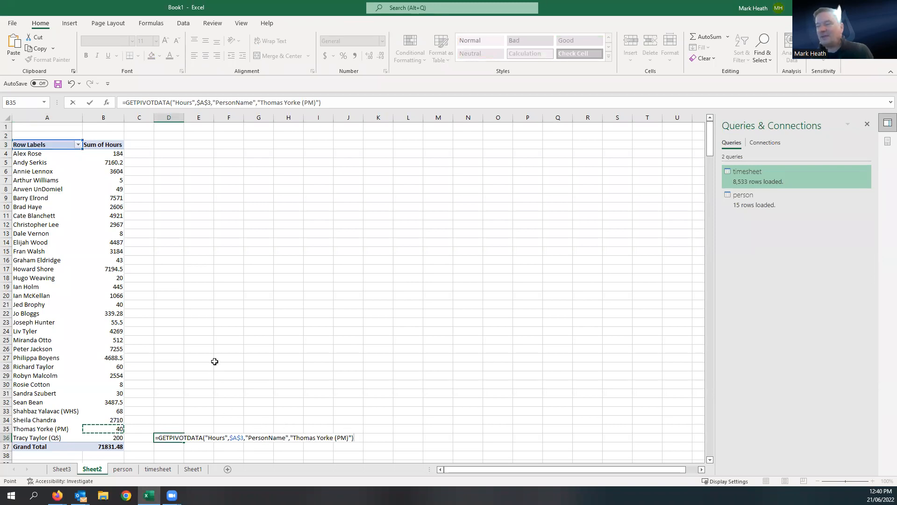
key(Escape)
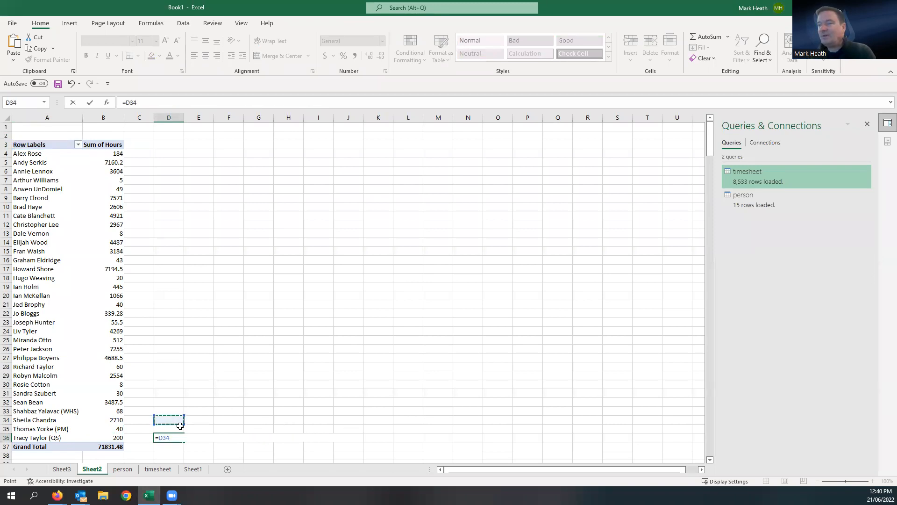
Enter a COUNT formula in cell D36 that counts the Sum of Hours entries in B4:B36
text(=)
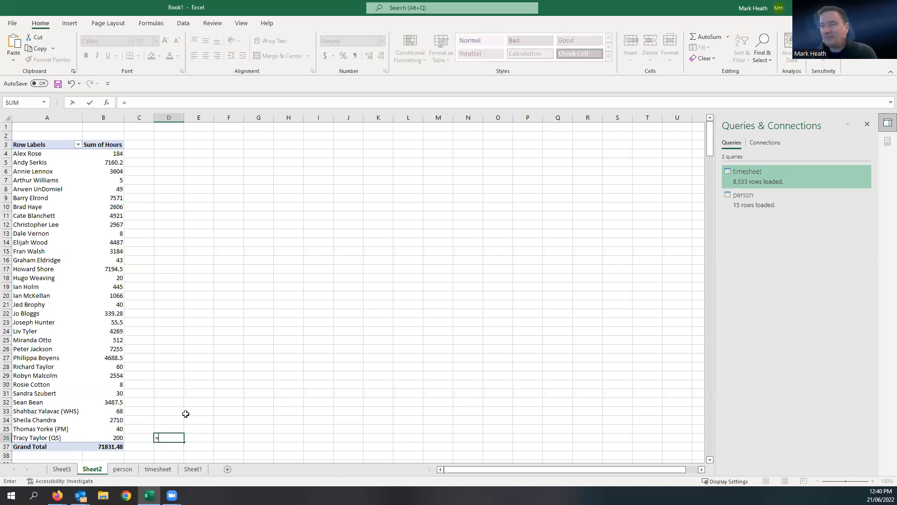
text(b36)
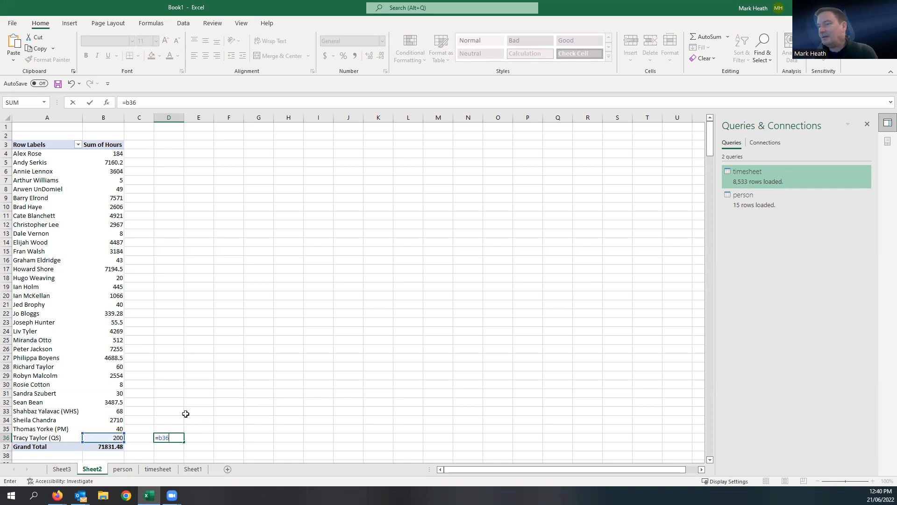
key(BackSpace)
key(BackSpace)
key(BackSpace)
text(count)
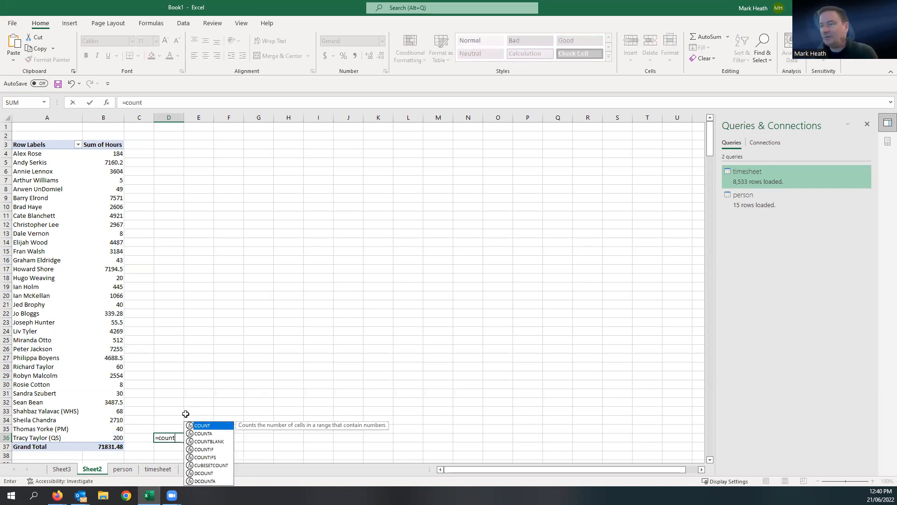
text(()
drag(111, 435, 116, 153)
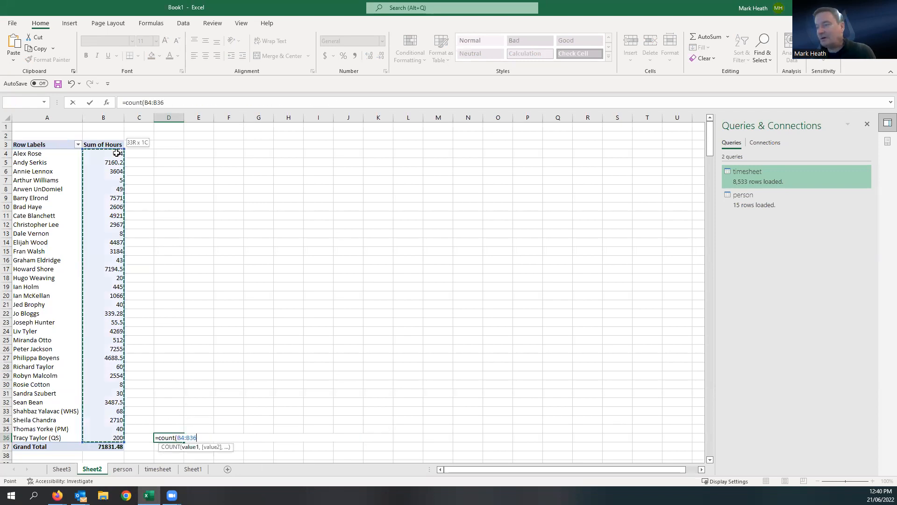
key(Return)
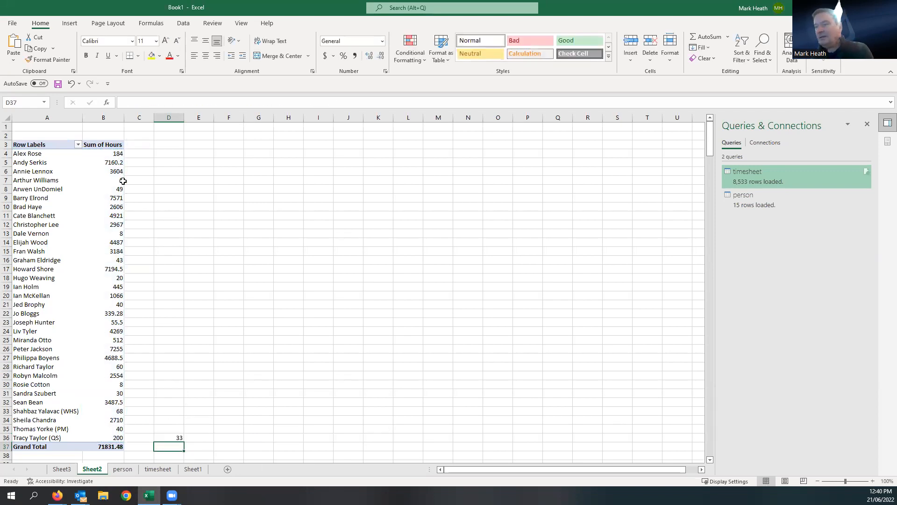
Calculate the average hours per person in cell E36 by dividing the grand total in B37 by D36
click(212, 437)
text(=)
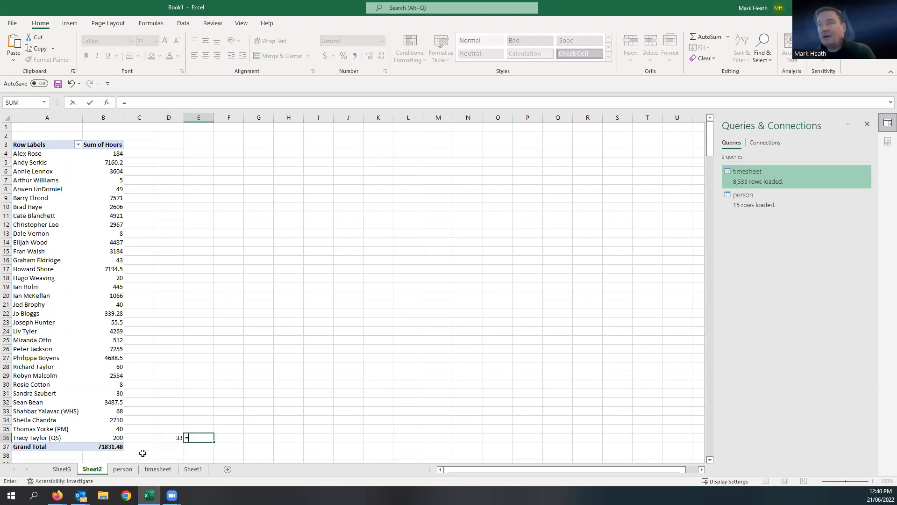
text(b37/)
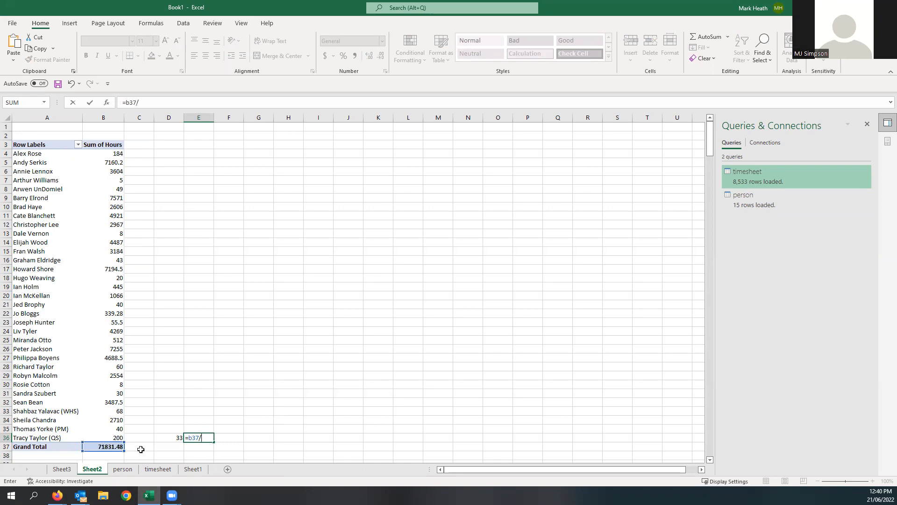
text(b)
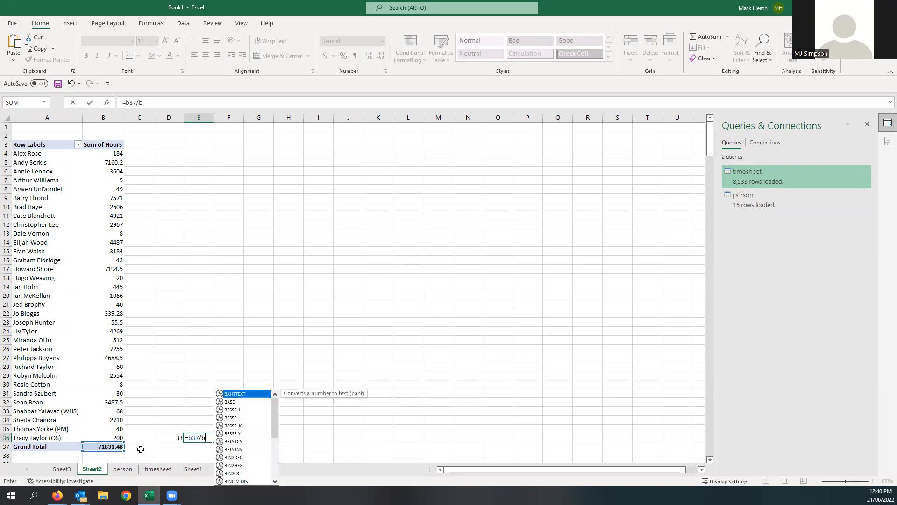
key(BackSpace)
text(d36)
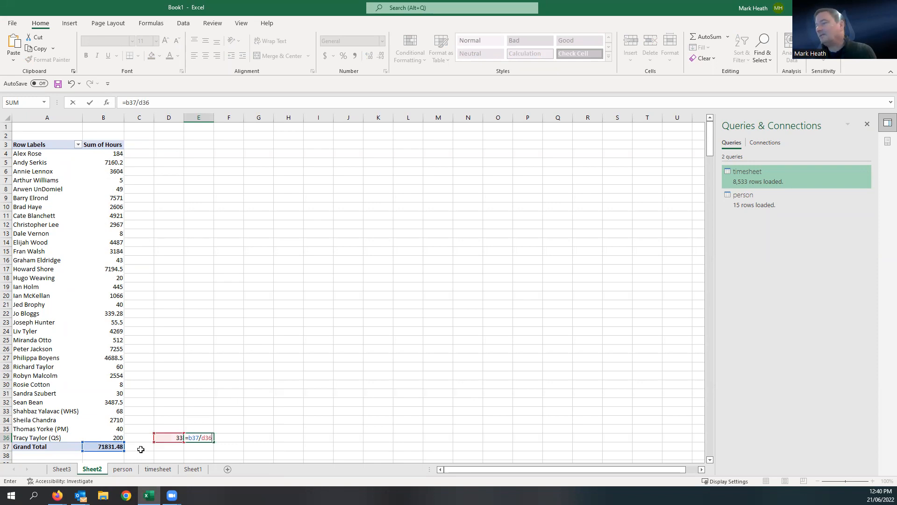
key(Return)
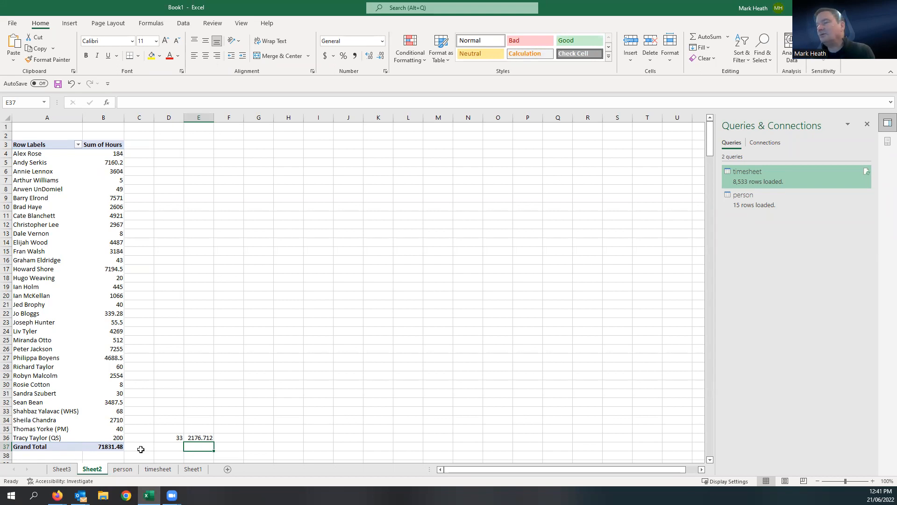
key(Up)
key(Up)
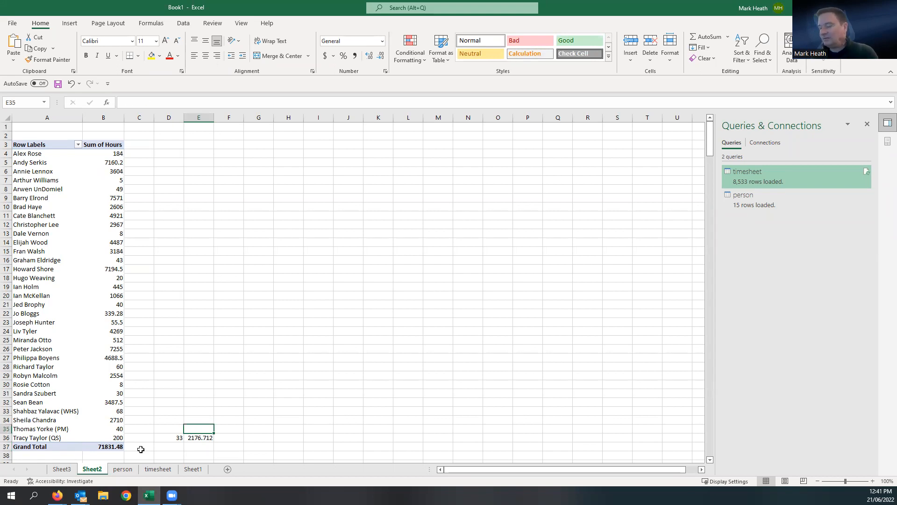
text(=)
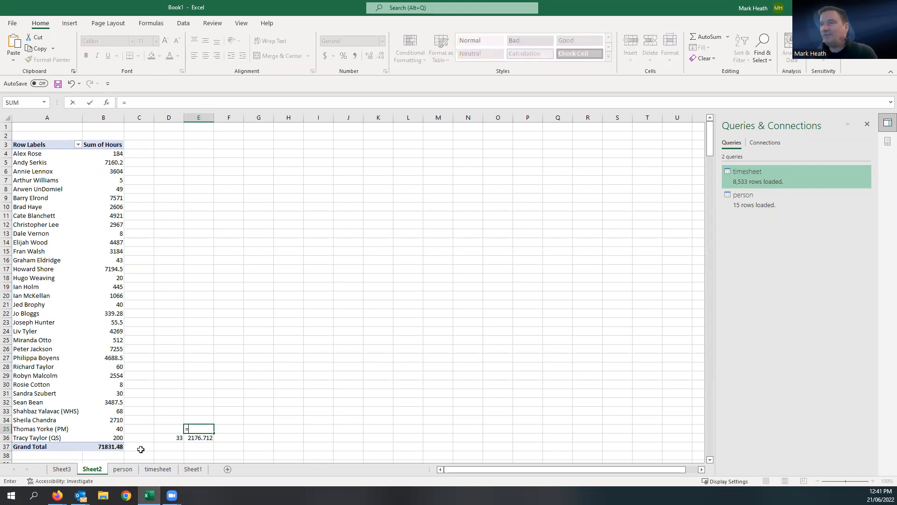
click(107, 102)
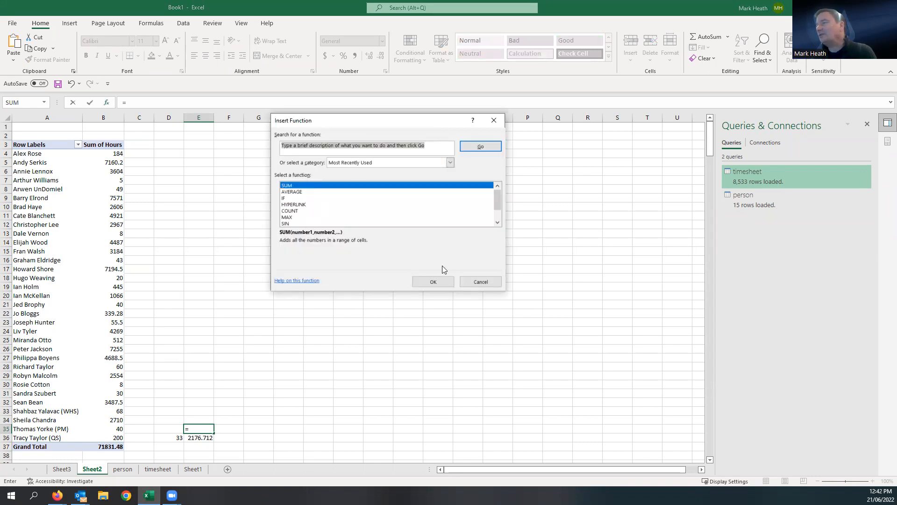
click(464, 280)
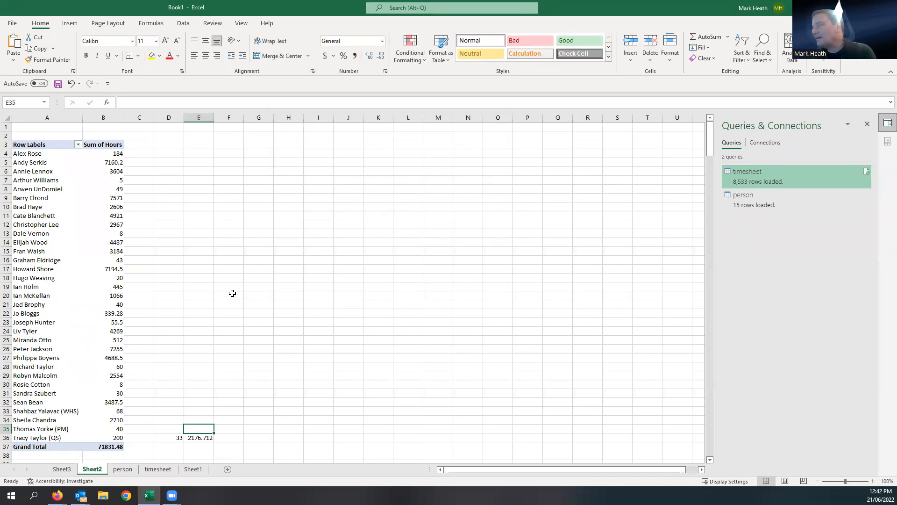